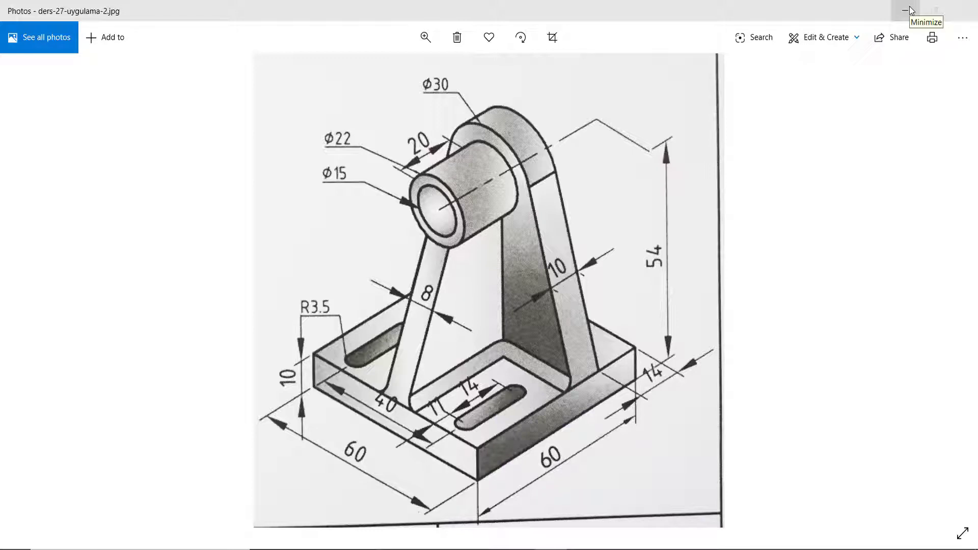
# Minimize the bracket reference drawing in Photos to reveal the empty Fusion 360 design
pyautogui.click(910, 10)
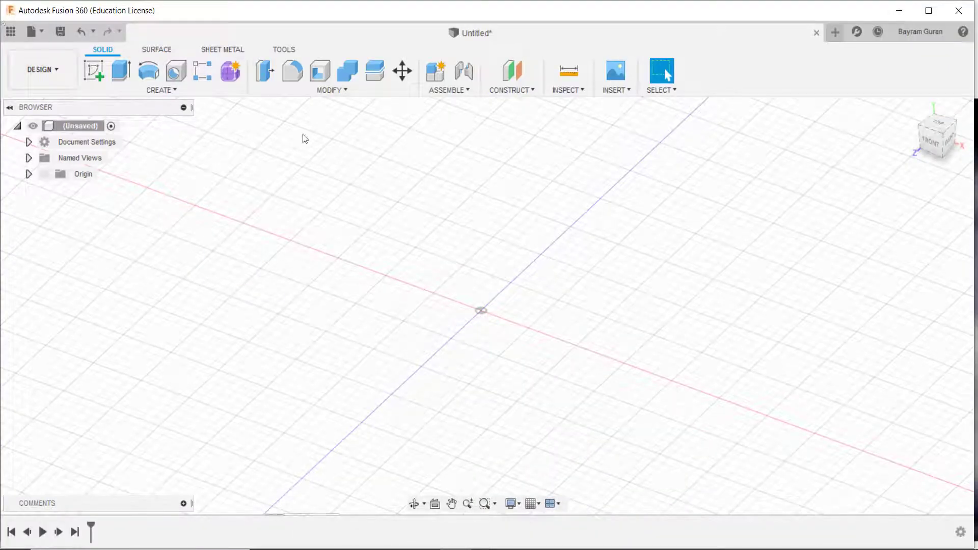
# Start a new sketch on the horizontal XY plane
pyautogui.click(93, 70)
pyautogui.click(116, 90)
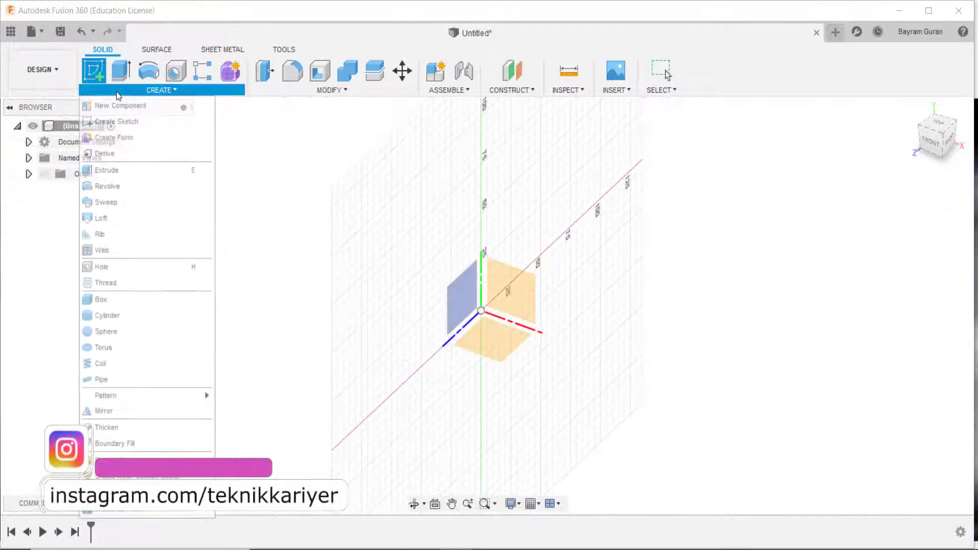
pyautogui.click(506, 341)
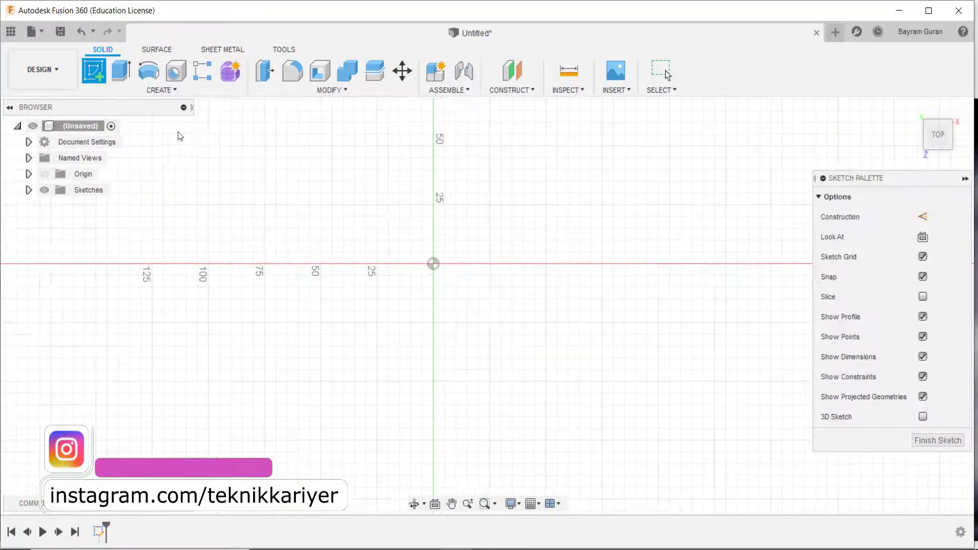
# Draw a 60 × 60 mm center rectangle at the origin and centre it in view
pyautogui.click(129, 87)
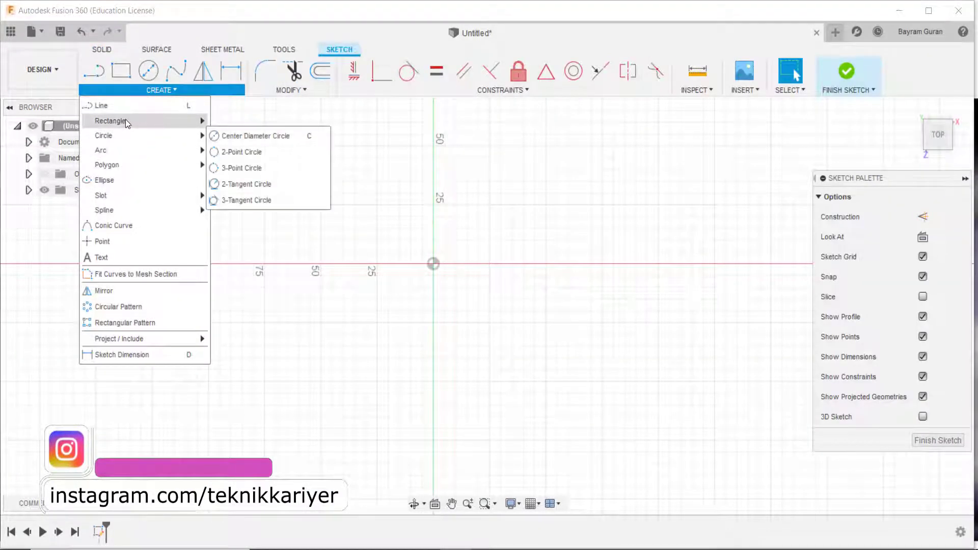
pyautogui.click(250, 154)
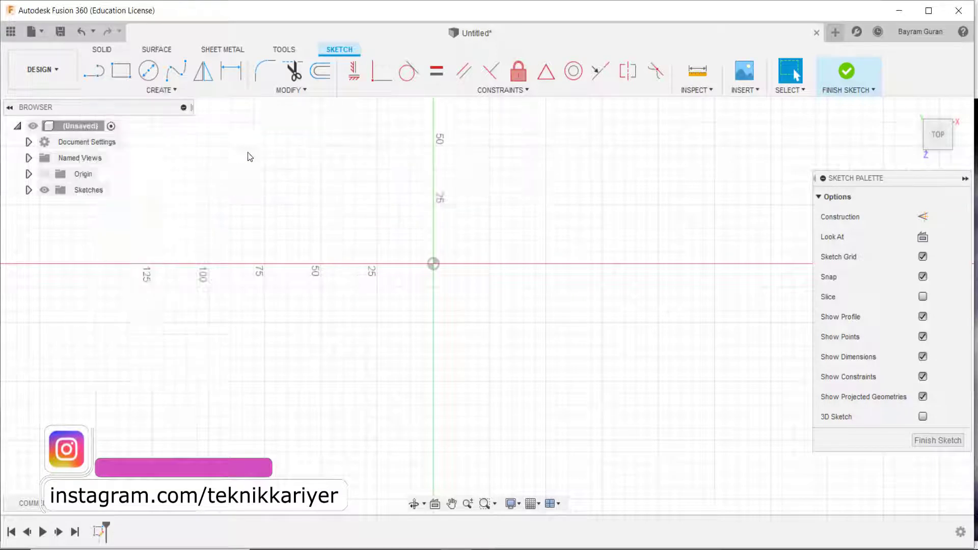
pyautogui.click(432, 263)
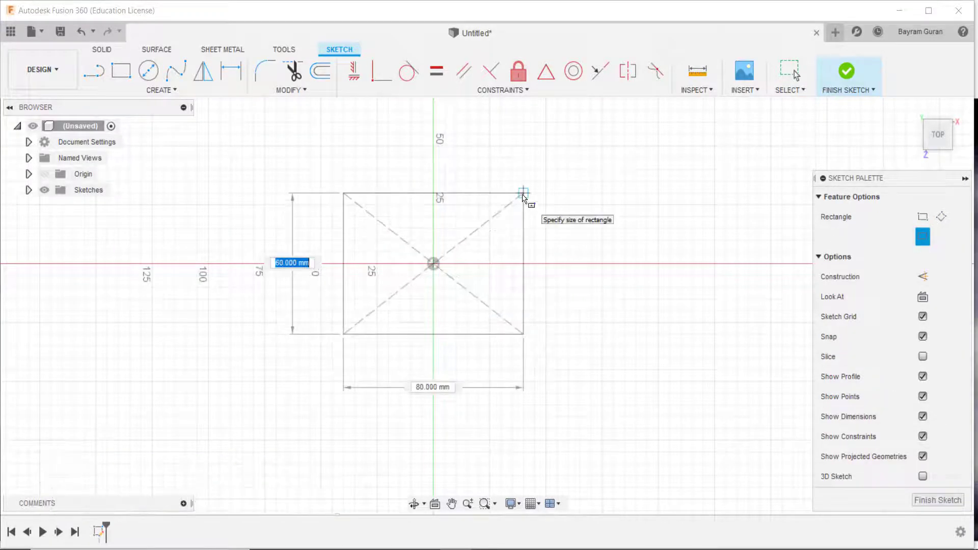
pyautogui.write('60')
pyautogui.press('Tab')
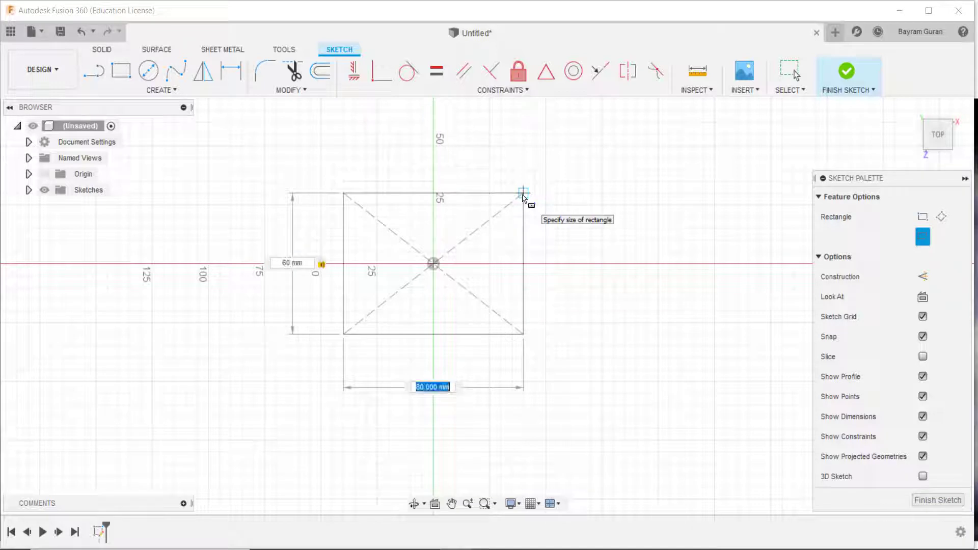
pyautogui.write('60')
pyautogui.press('Return')
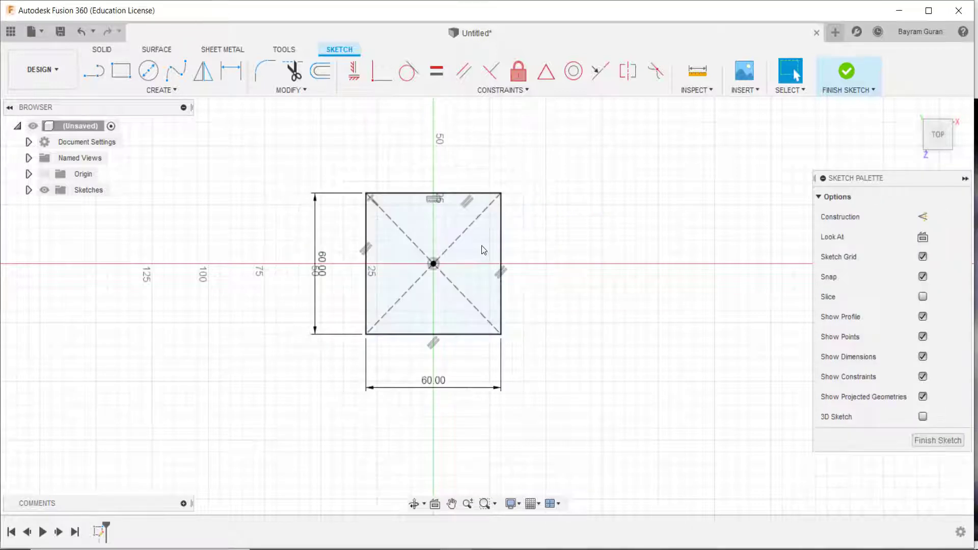
pyautogui.scroll(3, 483, 248)
pyautogui.moveTo(408, 194); pyautogui.dragTo(484, 203, button='middle')
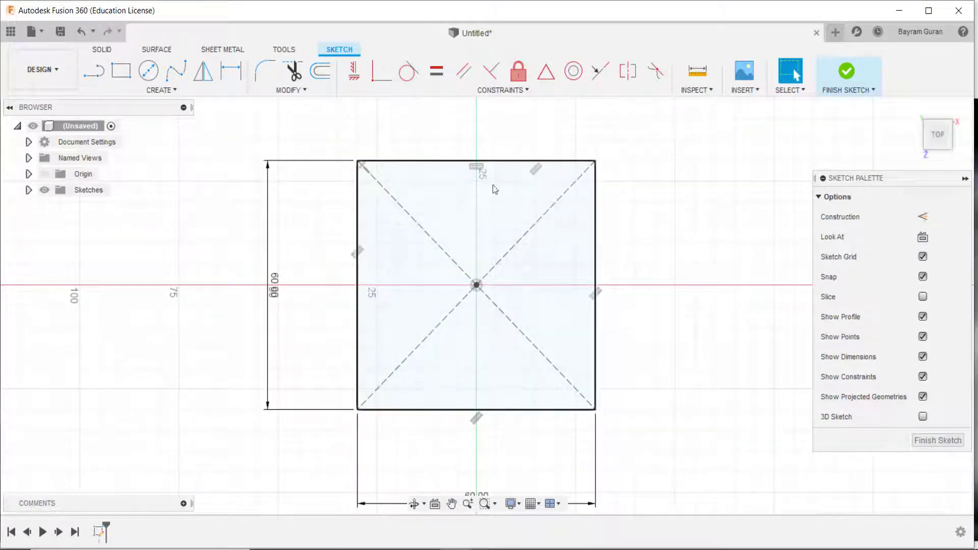
# Draw a vertical centre-to-centre slot in the square's right half
pyautogui.click(139, 86)
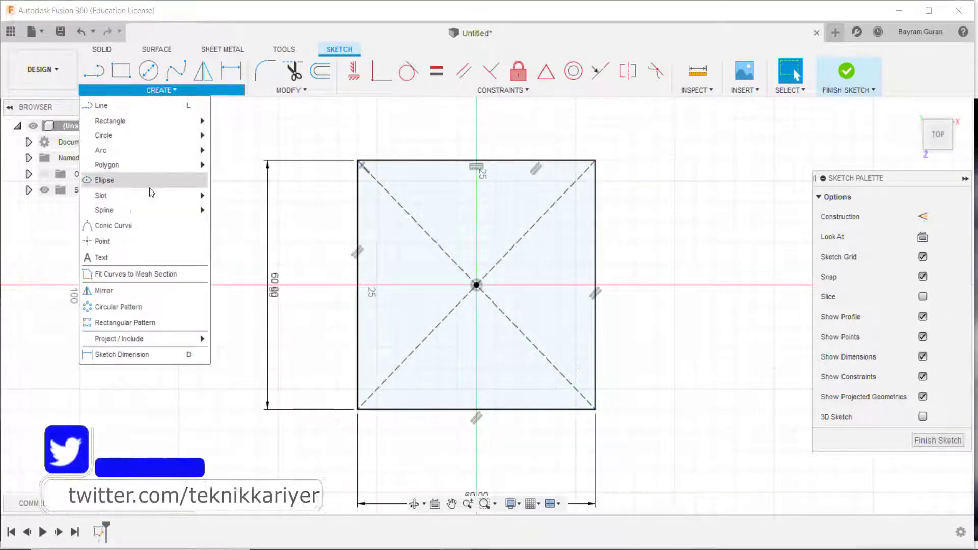
pyautogui.moveTo(101, 194)
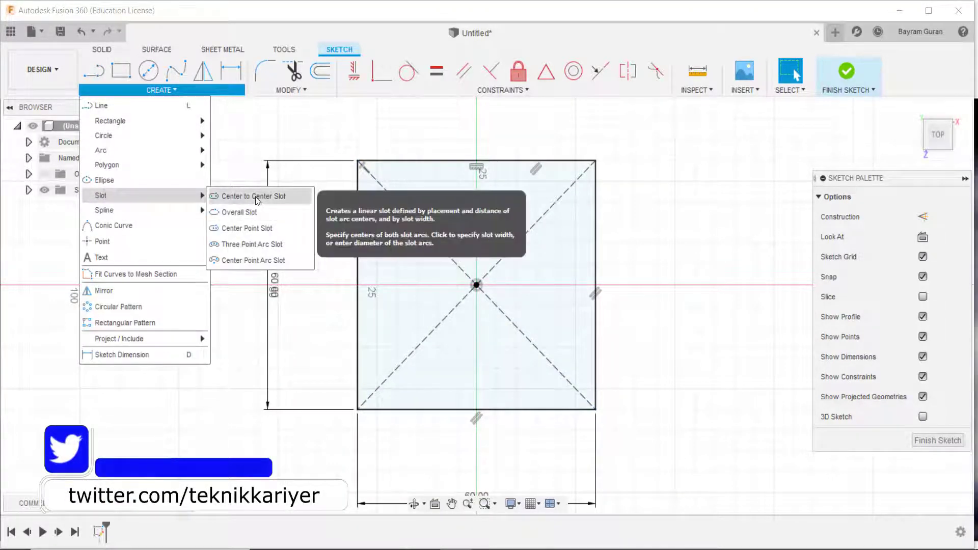
pyautogui.click(255, 196)
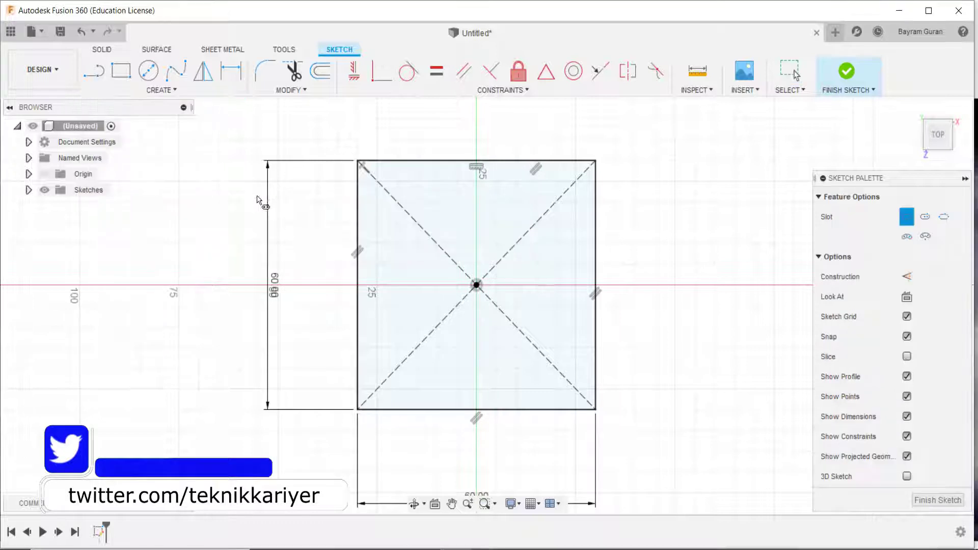
pyautogui.click(550, 374)
pyautogui.click(550, 306)
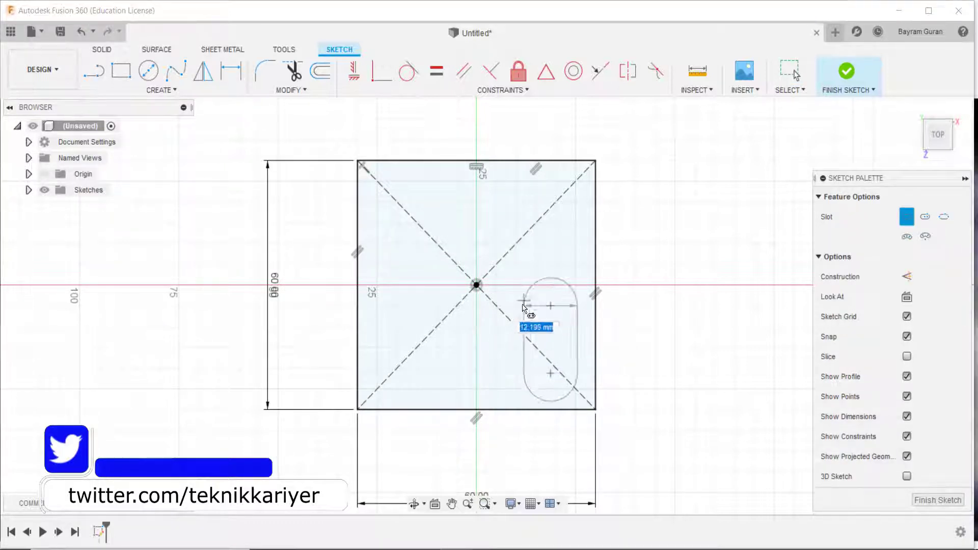
pyautogui.click(536, 306)
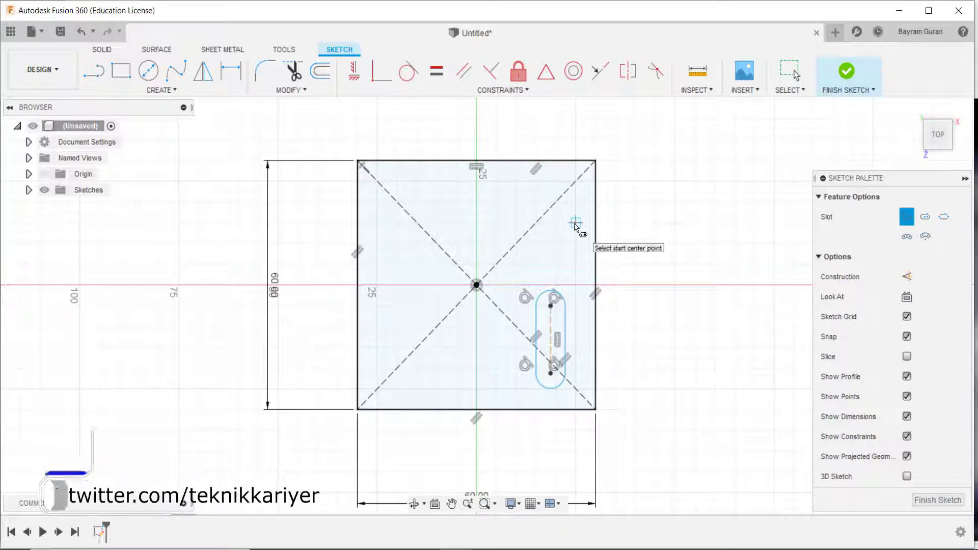
pyautogui.scroll(2, 575, 226)
pyautogui.scroll(2, 565, 235)
pyautogui.press('Escape')
# Dimension the slot's centre-to-centre distance and give its end arcs radius 3.5 mm
pyautogui.press('d')
pyautogui.scroll(3, 619, 379)
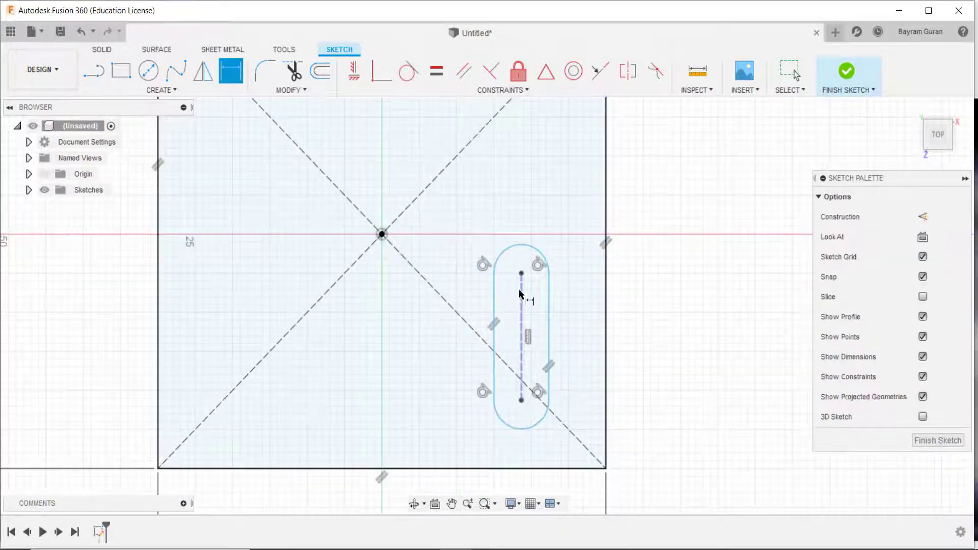
pyautogui.click(521, 273)
pyautogui.click(521, 400)
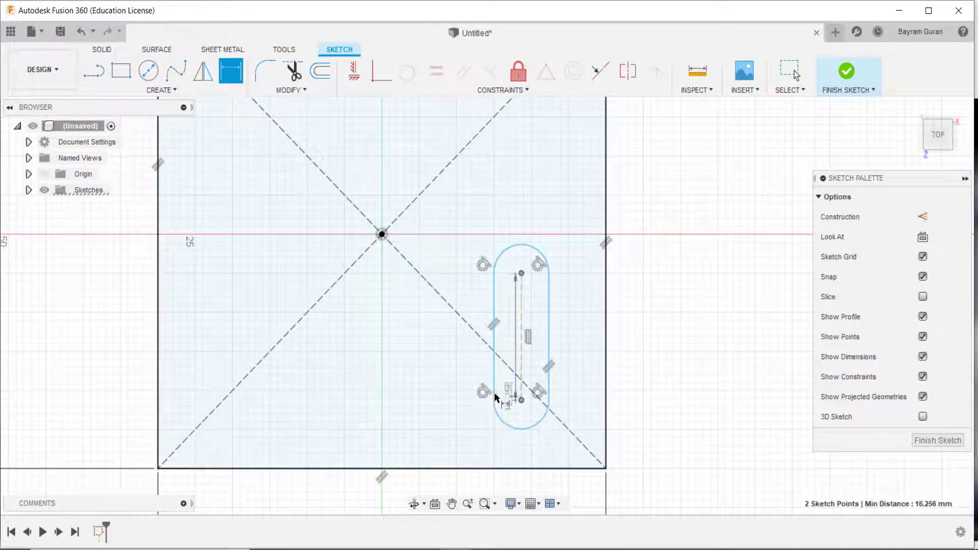
pyautogui.click(453, 361)
pyautogui.write('4')
pyautogui.press('Return')
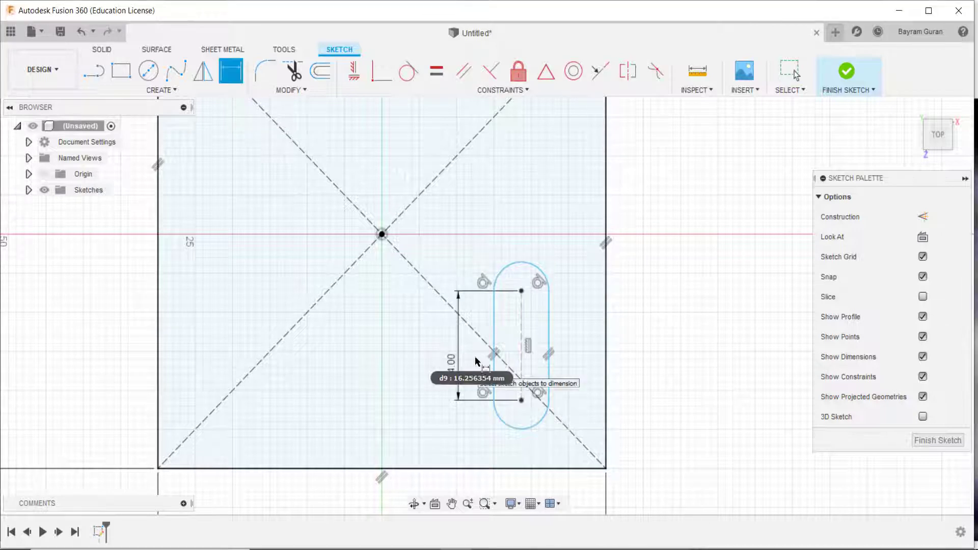
pyautogui.click(535, 273)
pyautogui.click(556, 260)
pyautogui.write('3')
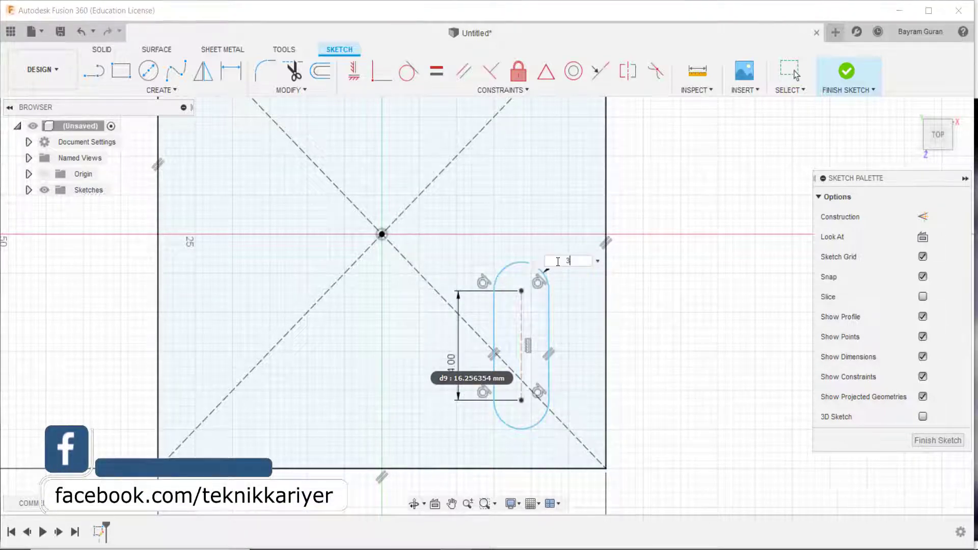
pyautogui.write('.5')
pyautogui.press('Return')
pyautogui.press('Escape')
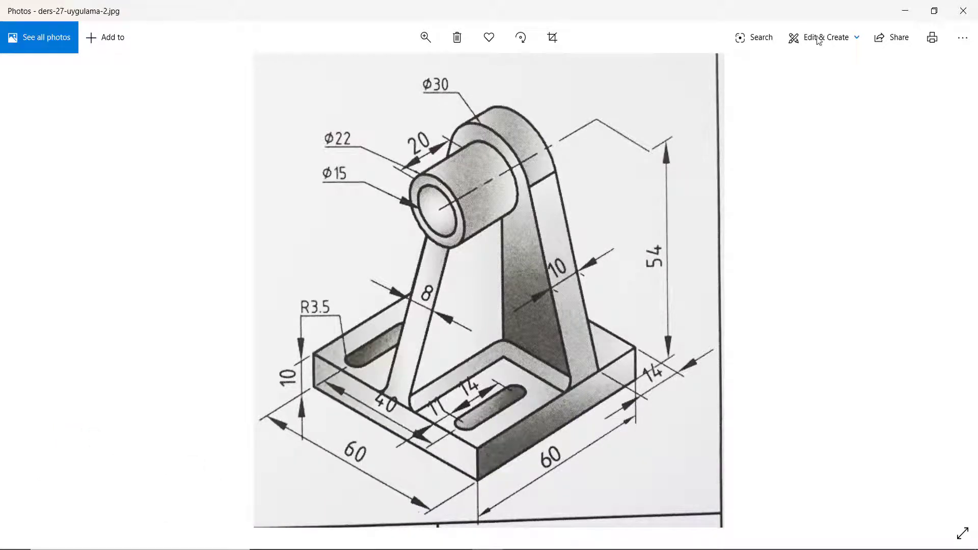
# Minimize the Photos drawing to return to the Fusion 360 sketch
pyautogui.click(903, 10)
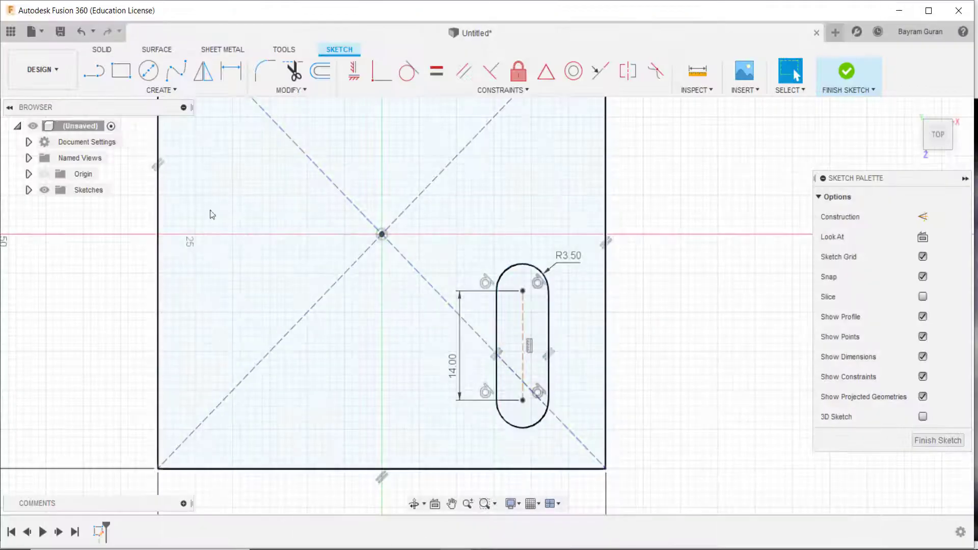
# Draw a matching vertical centre-to-centre slot in the square's left half
pyautogui.click(175, 89)
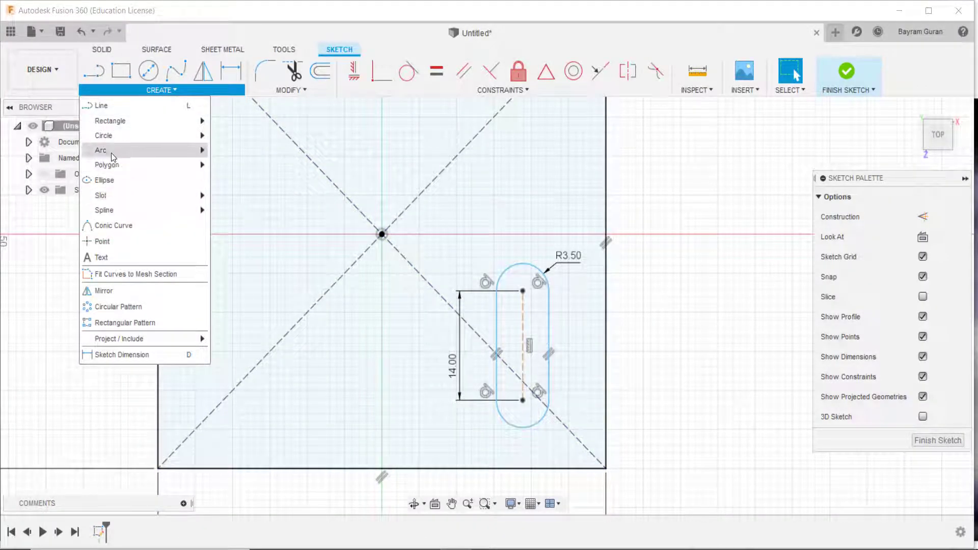
pyautogui.moveTo(103, 136)
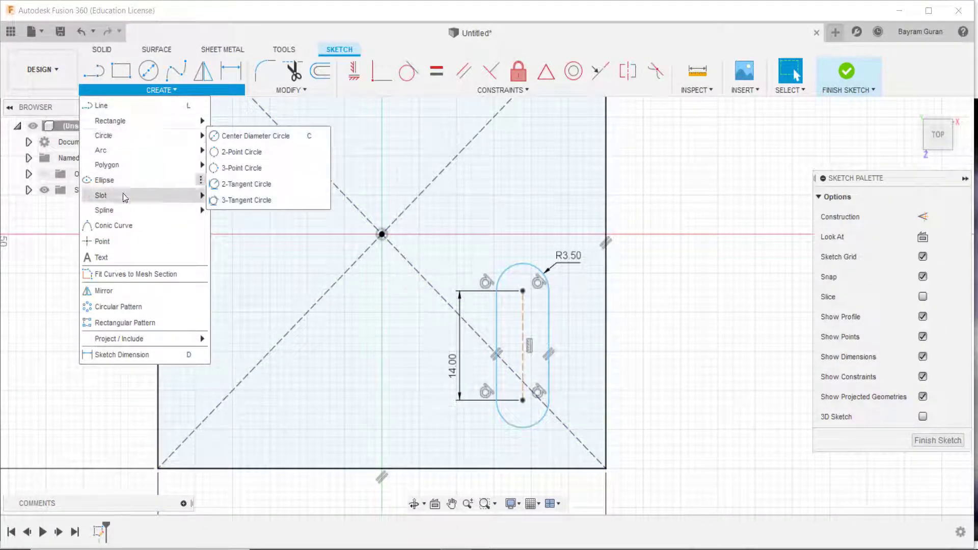
pyautogui.click(242, 196)
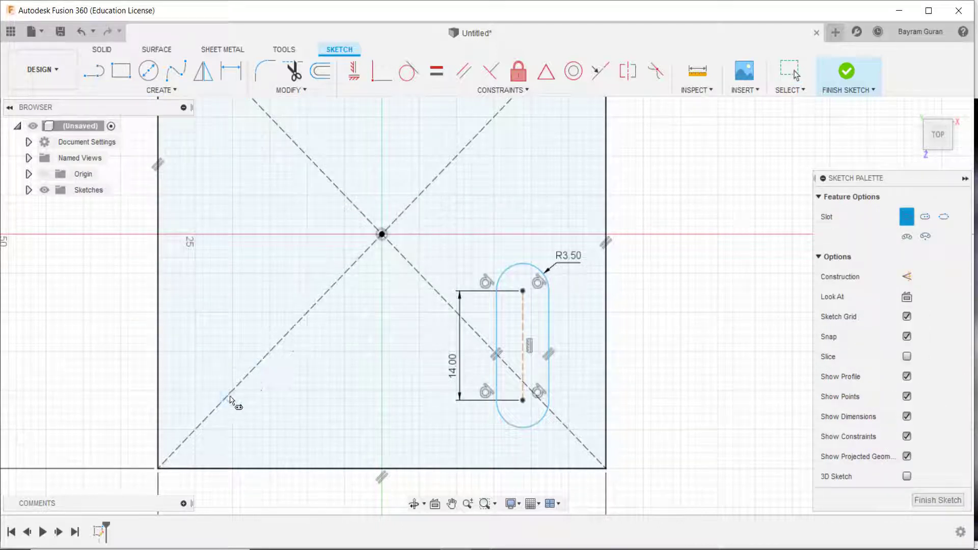
pyautogui.click(215, 374)
pyautogui.press('Escape')
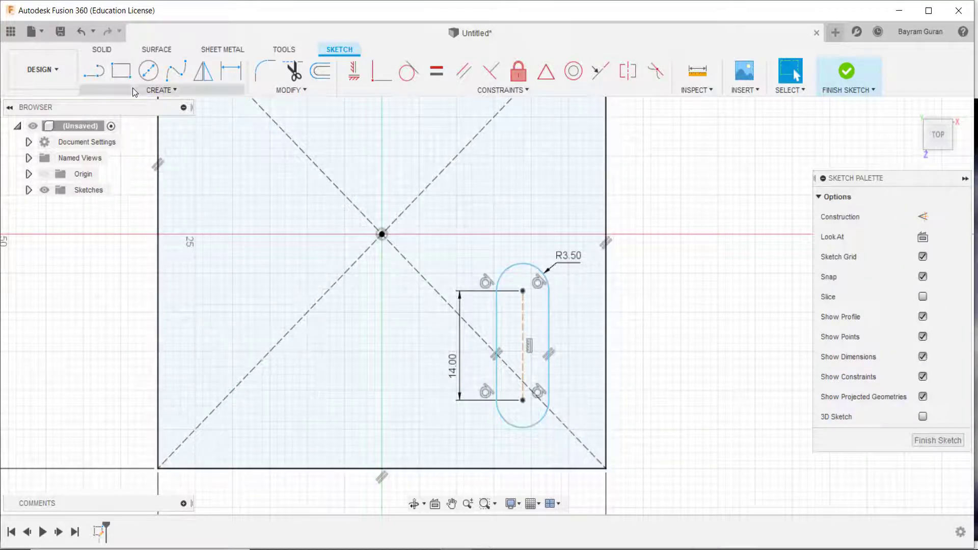
pyautogui.click(140, 90)
pyautogui.moveTo(107, 195)
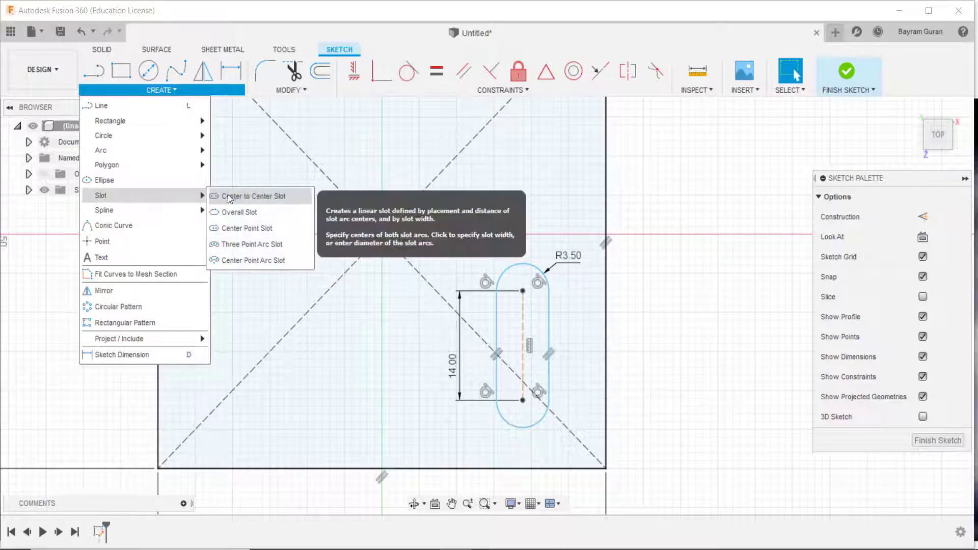
pyautogui.click(240, 212)
pyautogui.click(203, 375)
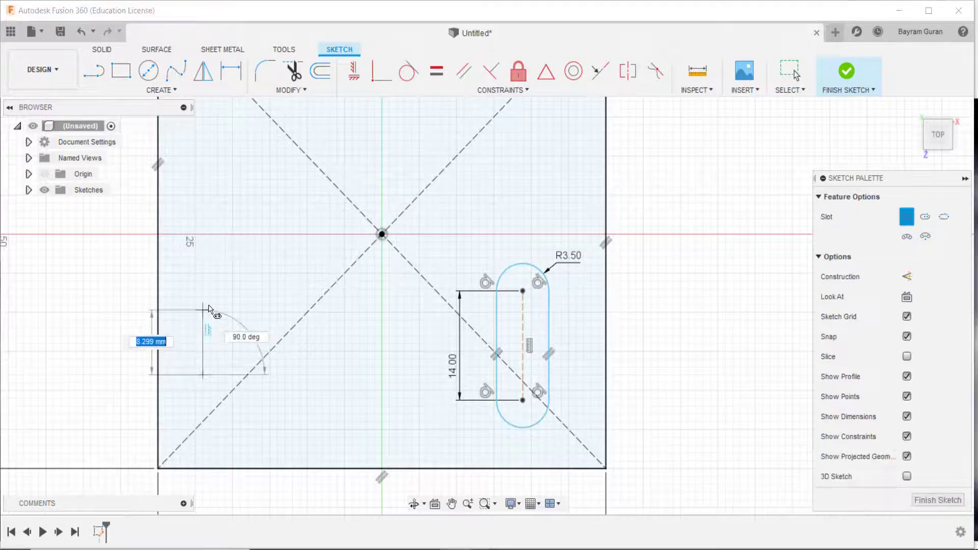
pyautogui.click(203, 304)
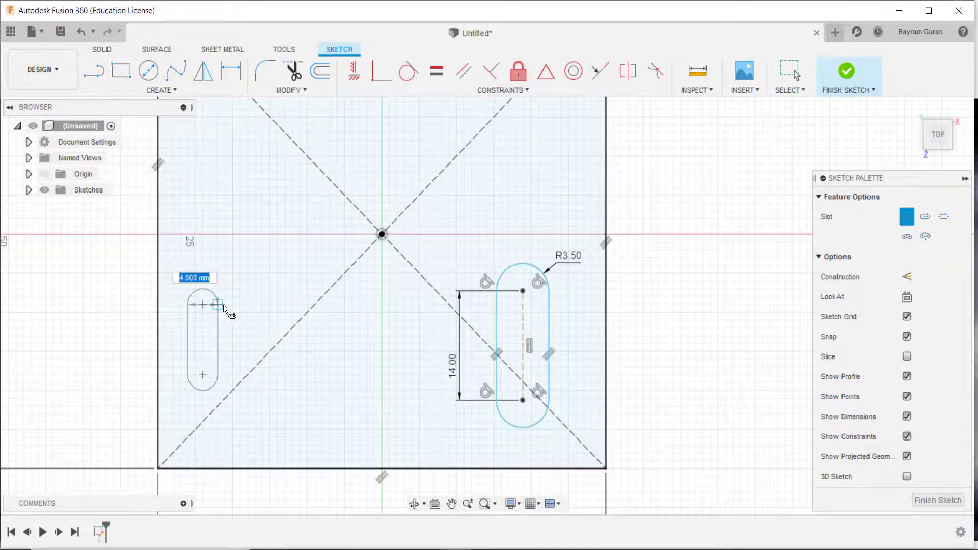
pyautogui.click(220, 307)
pyautogui.press('l')
# Dimension the left slot: 14 mm centre length and 3.5 mm end radius
pyautogui.press('d')
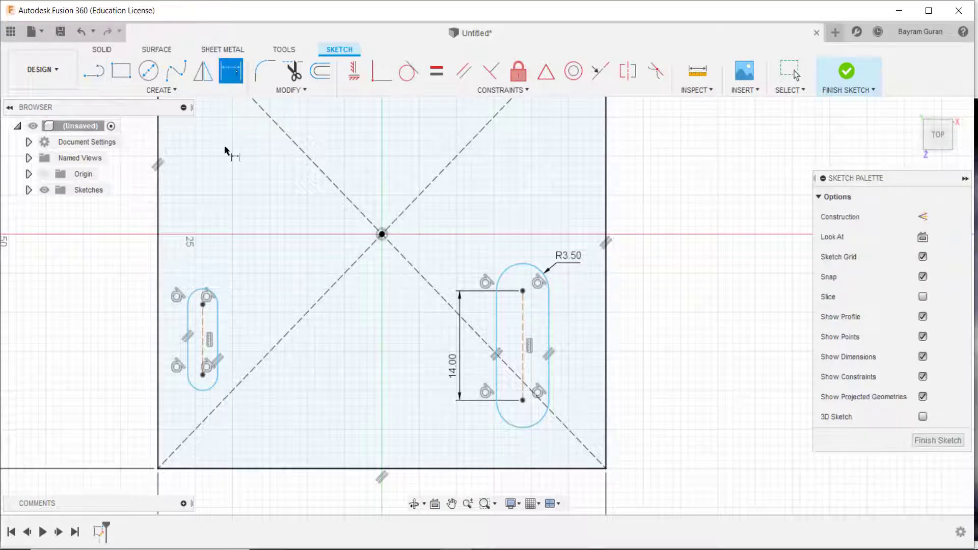
pyautogui.click(203, 304)
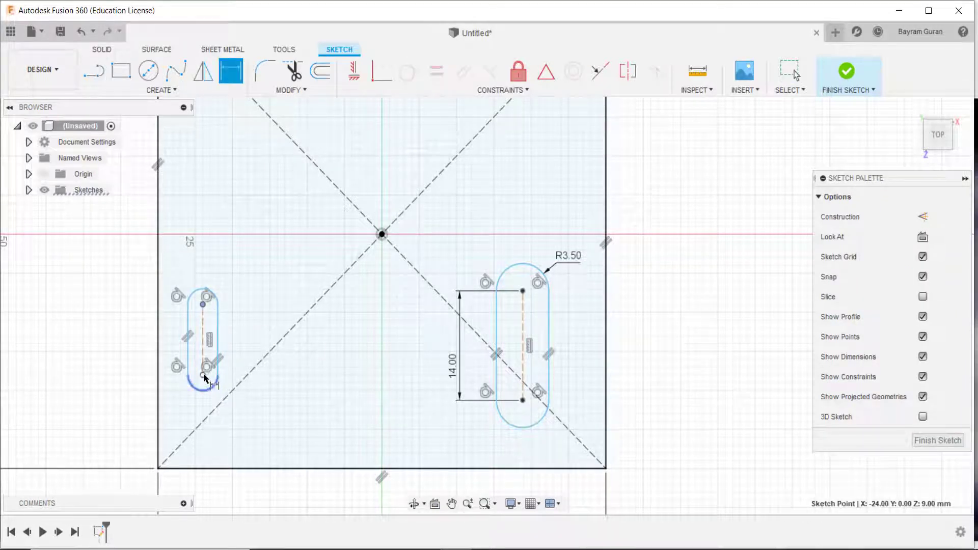
pyautogui.click(204, 373)
pyautogui.click(266, 322)
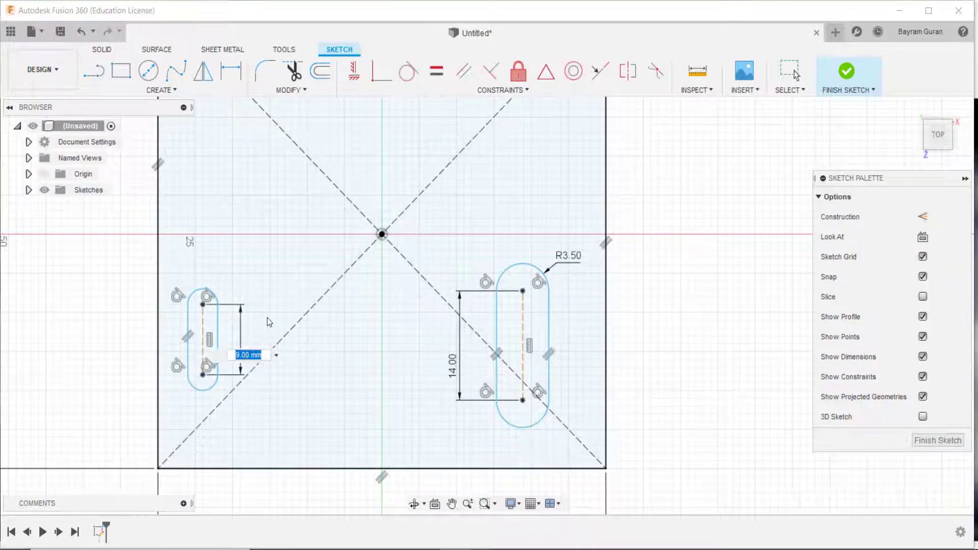
pyautogui.write('14')
pyautogui.press('Return')
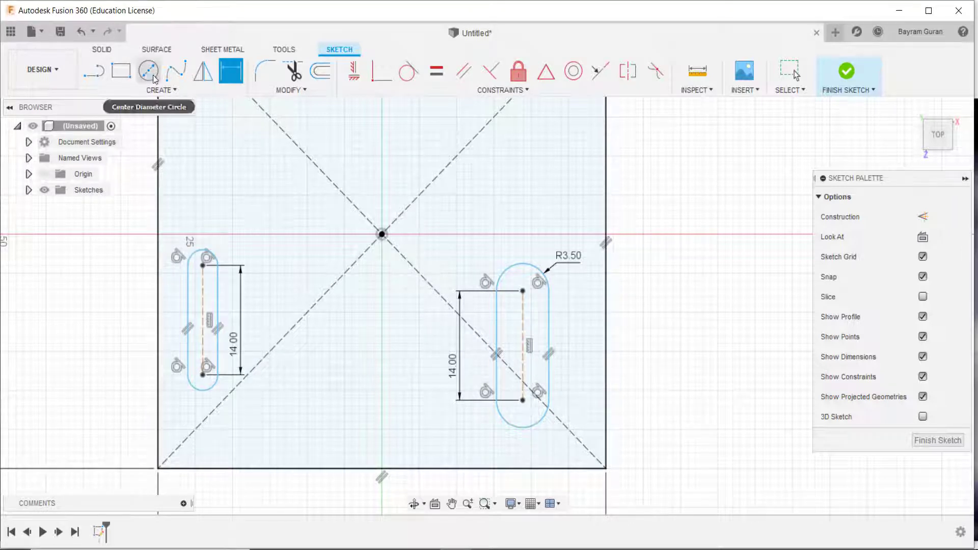
pyautogui.click(161, 90)
pyautogui.press('Escape')
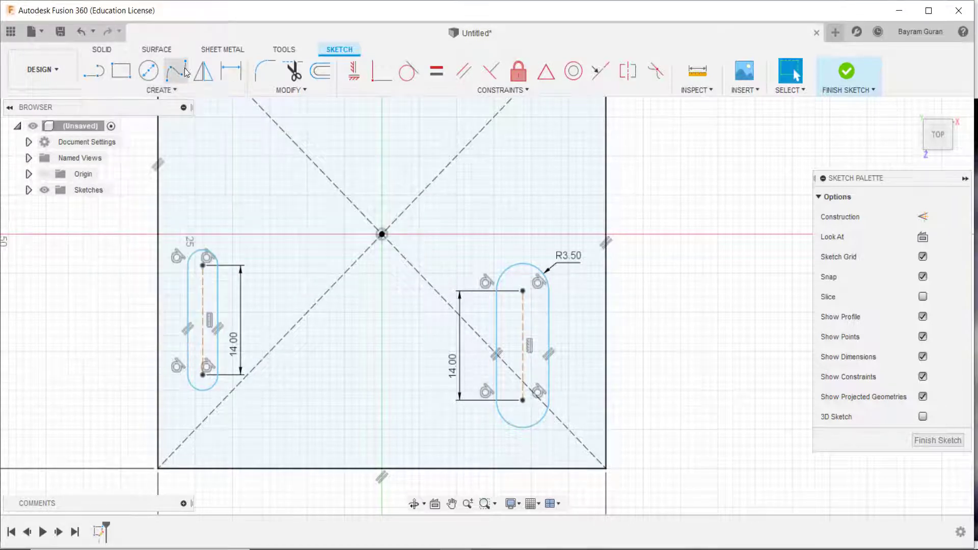
pyautogui.click(206, 389)
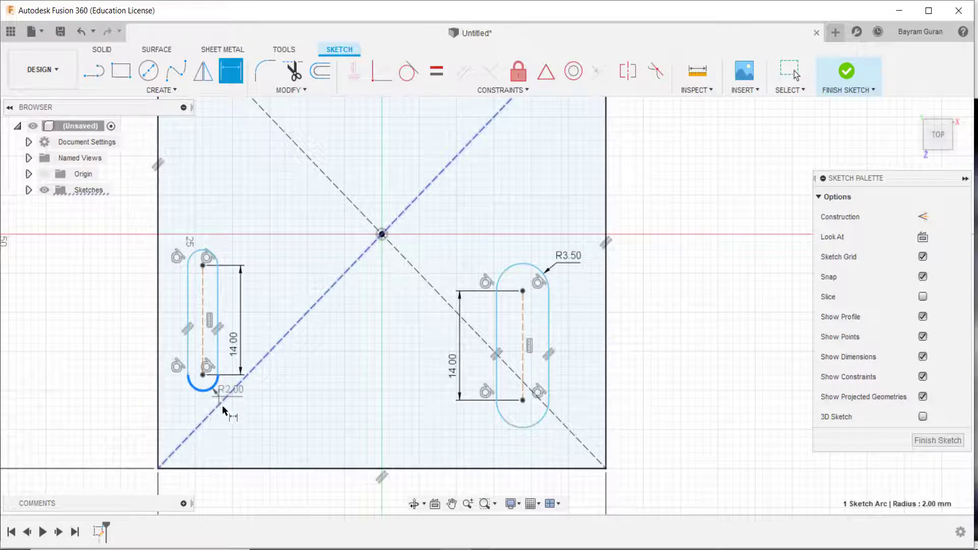
pyautogui.click(229, 408)
pyautogui.write('3.5')
pyautogui.press('Return')
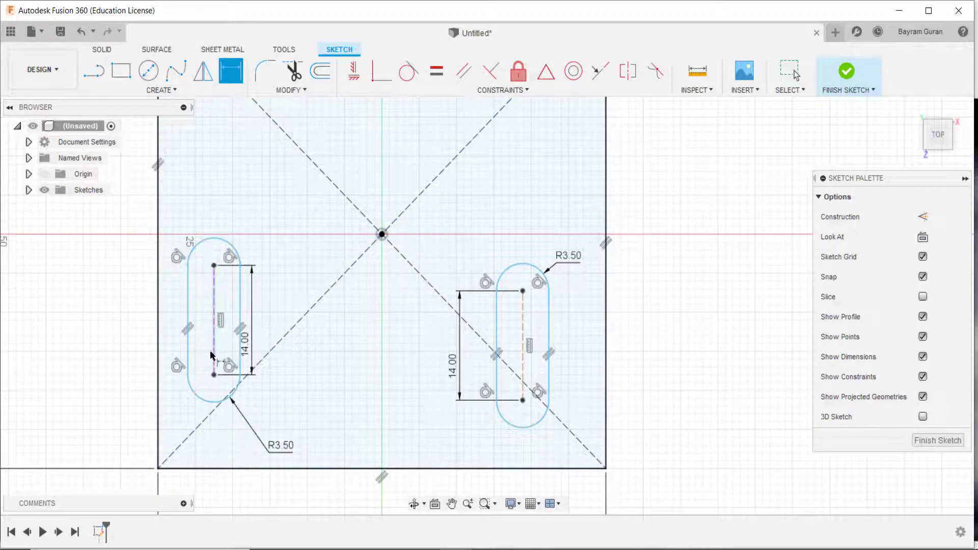
# Set the spacing between the two slots to 40 mm
pyautogui.click(214, 375)
pyautogui.click(523, 400)
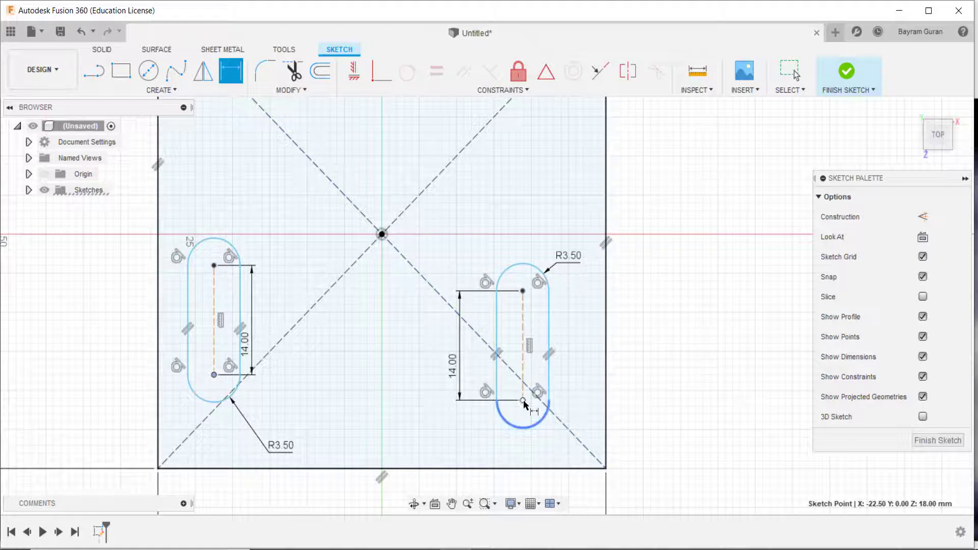
pyautogui.click(383, 351)
pyautogui.write('40')
pyautogui.press('Return')
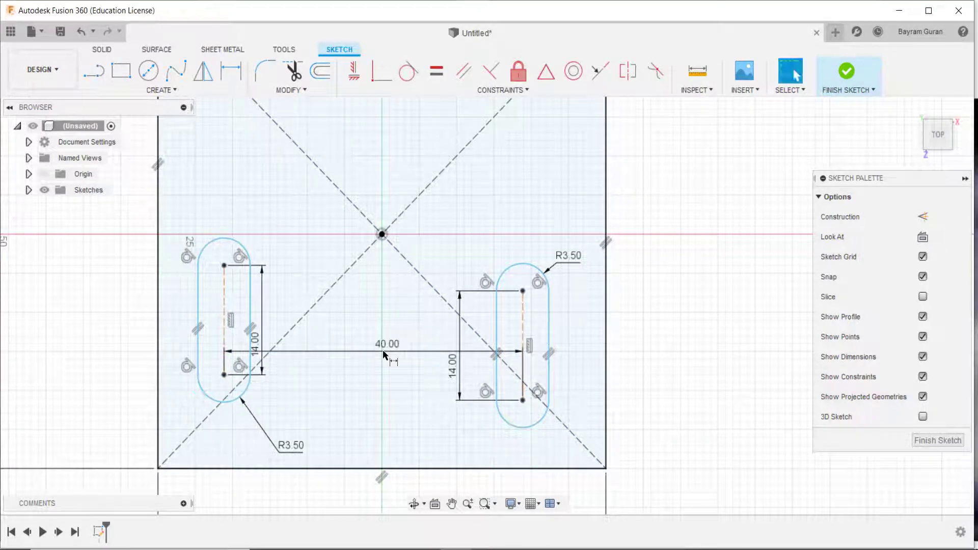
pyautogui.press('Escape')
pyautogui.moveTo(284, 226); pyautogui.dragTo(290, 207, button='middle')
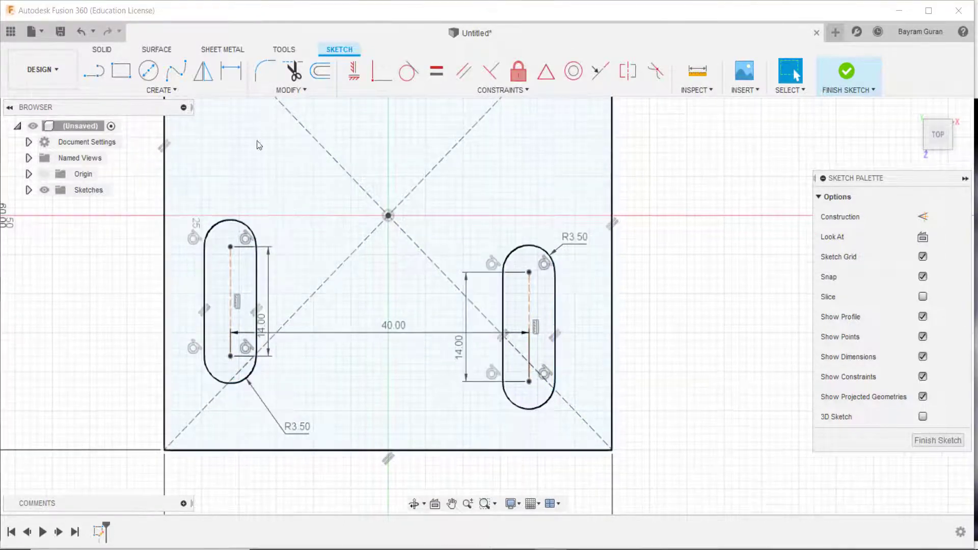
# Place both slots 11 mm from the plate's bottom edge
pyautogui.press('d')
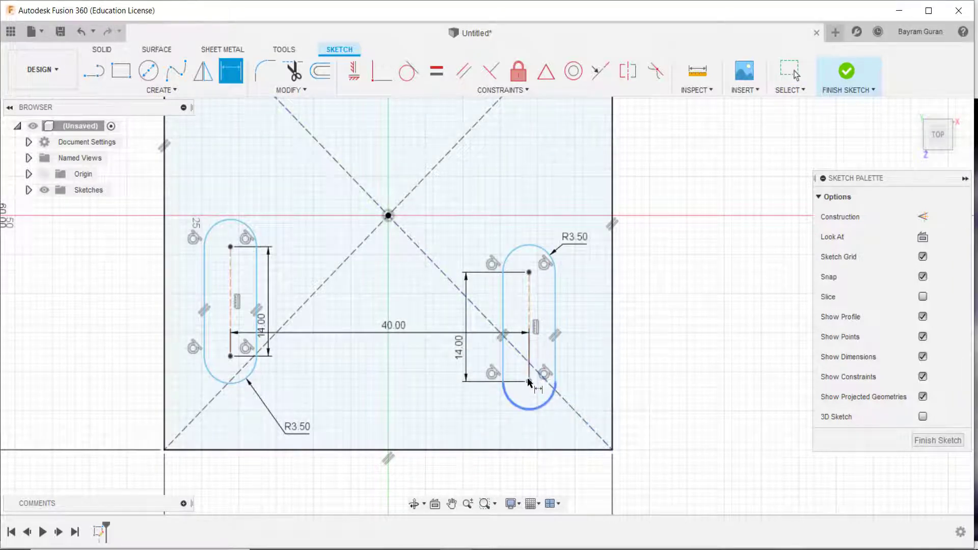
pyautogui.click(529, 381)
pyautogui.click(530, 450)
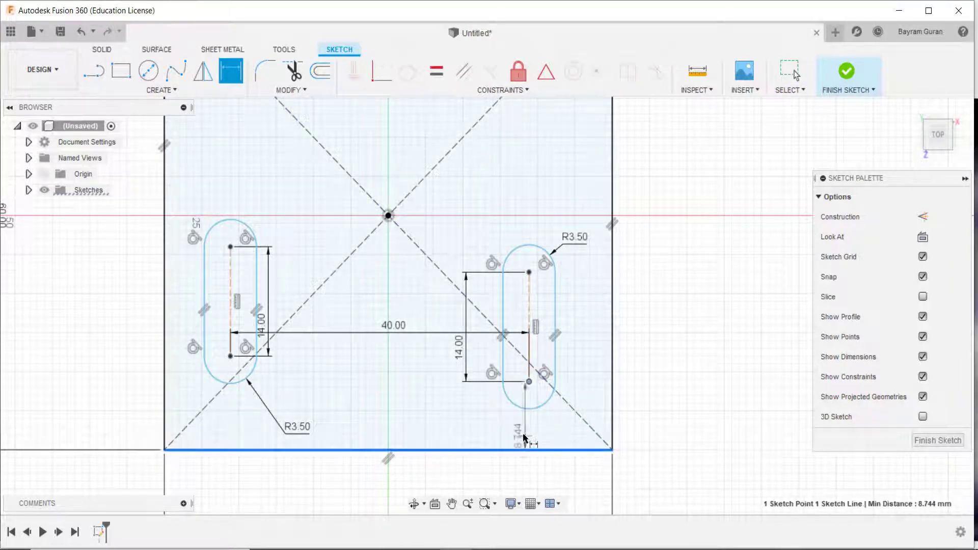
pyautogui.click(490, 422)
pyautogui.write('11')
pyautogui.press('Return')
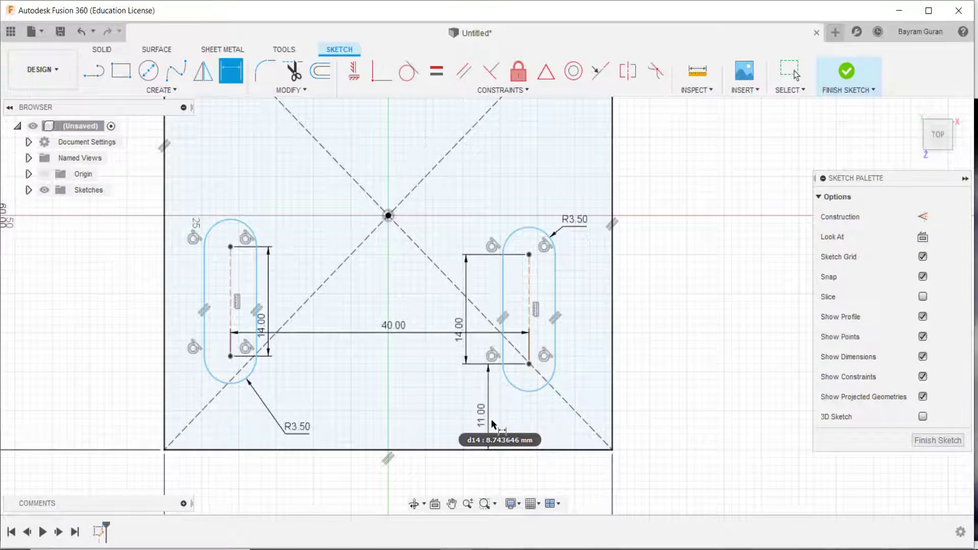
pyautogui.click(231, 356)
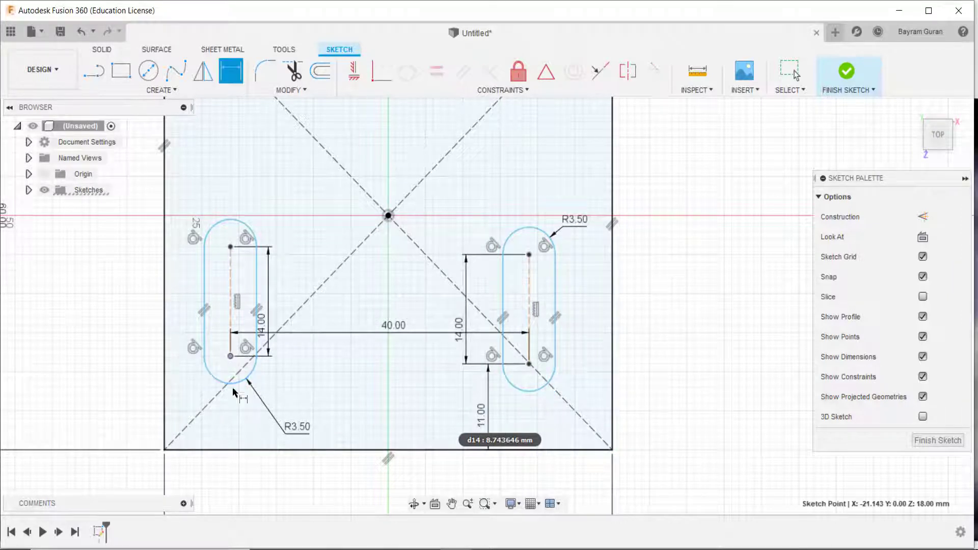
pyautogui.click(240, 450)
pyautogui.click(238, 425)
pyautogui.write('11')
pyautogui.press('Return')
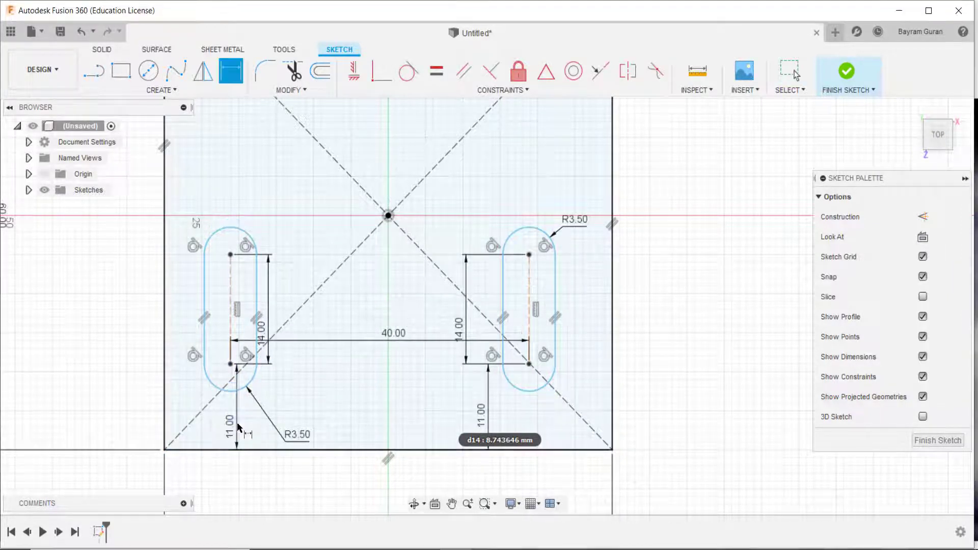
pyautogui.press('Escape')
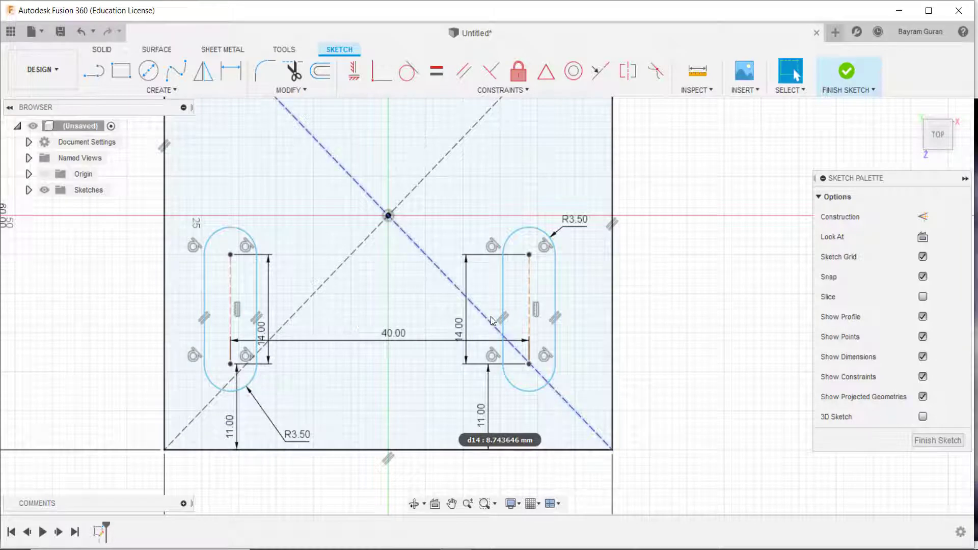
pyautogui.moveTo(388, 298); pyautogui.dragTo(408, 293, button='middle')
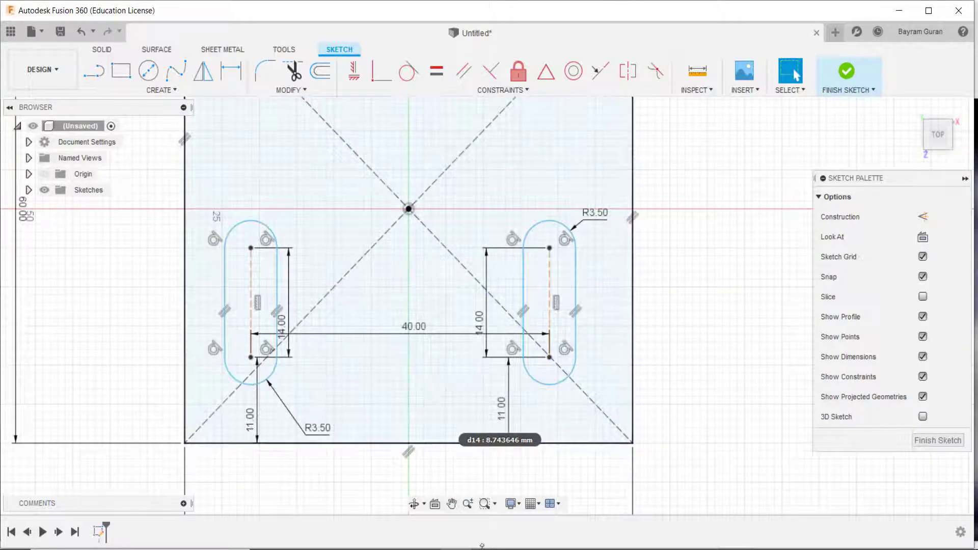
# Check the drawing, then dimension the right slot 20 mm from the origin
pyautogui.hotkey('alt', 'Tab')
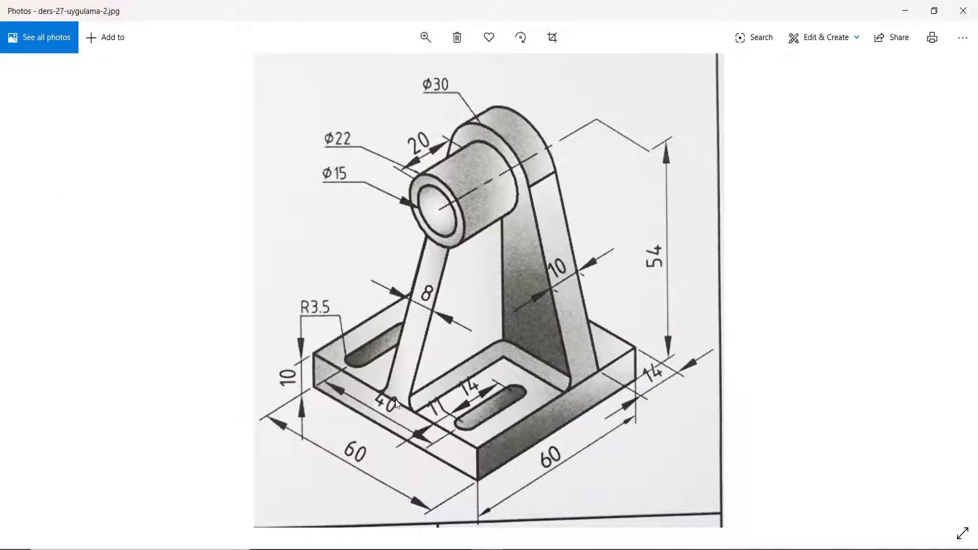
pyautogui.click(904, 11)
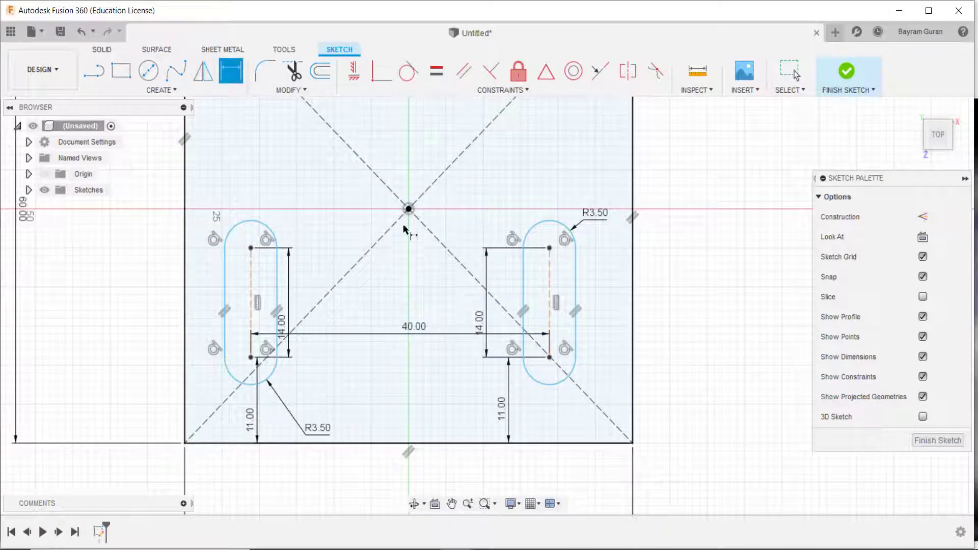
pyautogui.click(408, 209)
pyautogui.click(550, 308)
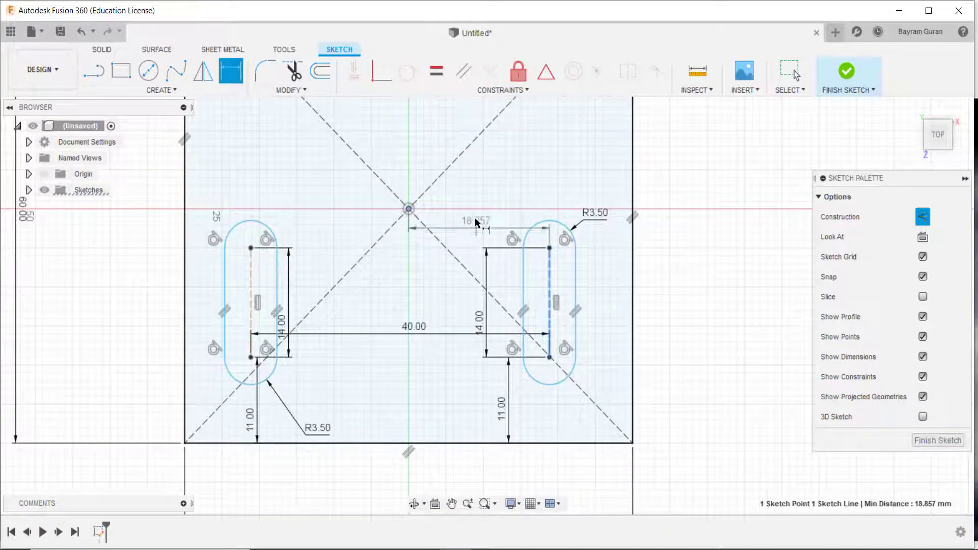
pyautogui.click(475, 217)
pyautogui.write('20')
pyautogui.press('Return')
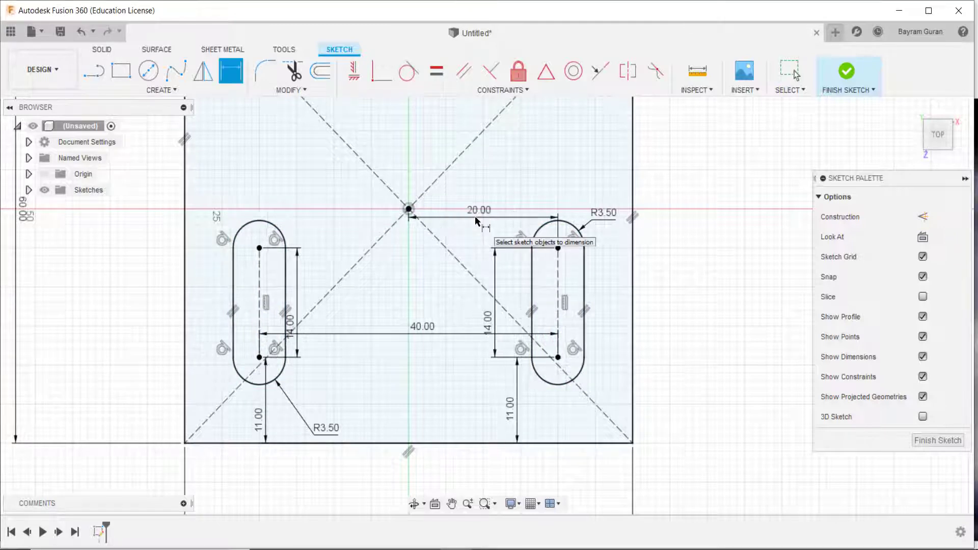
pyautogui.press('Escape')
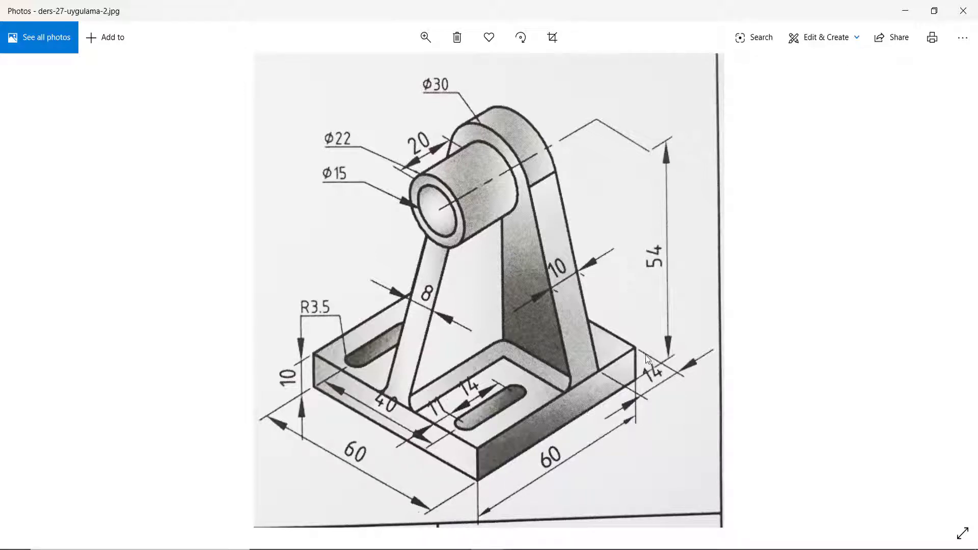
# Finish the slotted plate sketch and orbit to a tilted 3D view
pyautogui.click(905, 10)
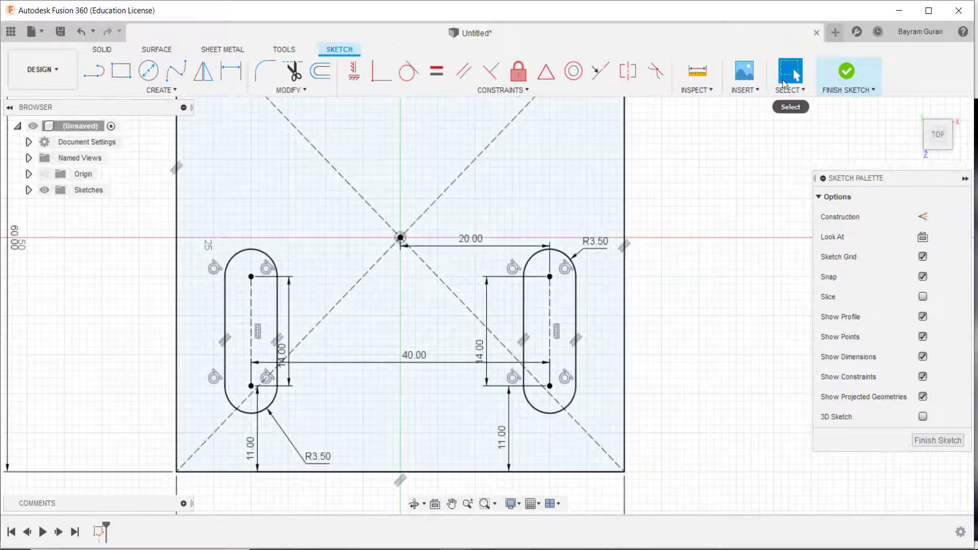
pyautogui.click(846, 71)
pyautogui.moveTo(606, 328)
pyautogui.keyDown('shift'); pyautogui.mouseDown(button='middle')
pyautogui.moveTo(574, 290)
pyautogui.moveTo(465, 253)
pyautogui.moveTo(736, 231)
pyautogui.mouseUp(button='middle'); pyautogui.keyUp('shift')
# Extrude the plate profile around the slots 10 mm into a solid base plate
pyautogui.click(912, 108)
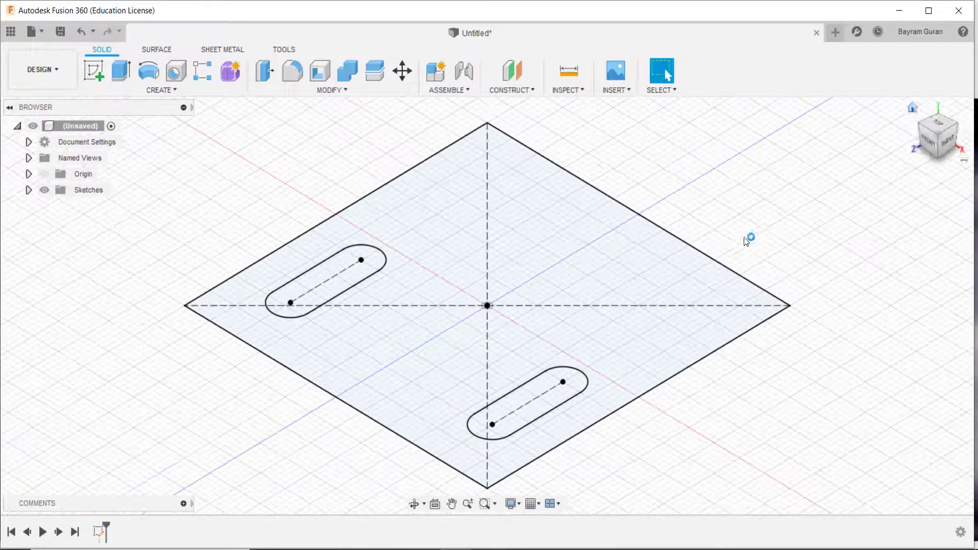
pyautogui.click(121, 72)
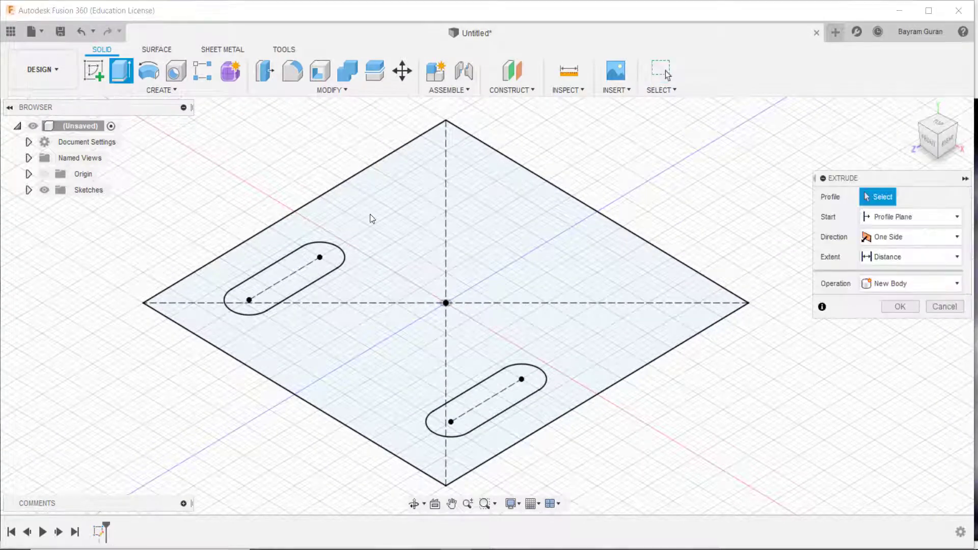
pyautogui.click(375, 245)
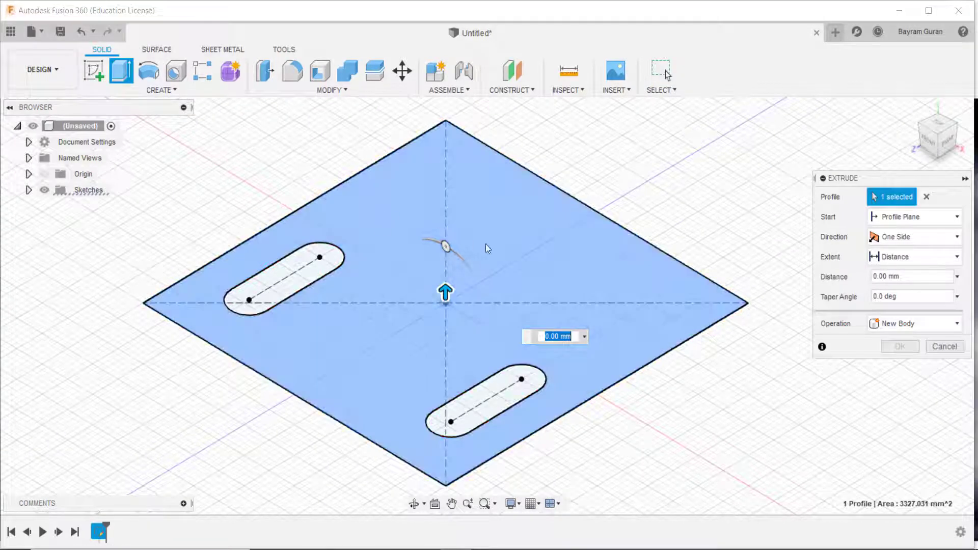
pyautogui.write('10')
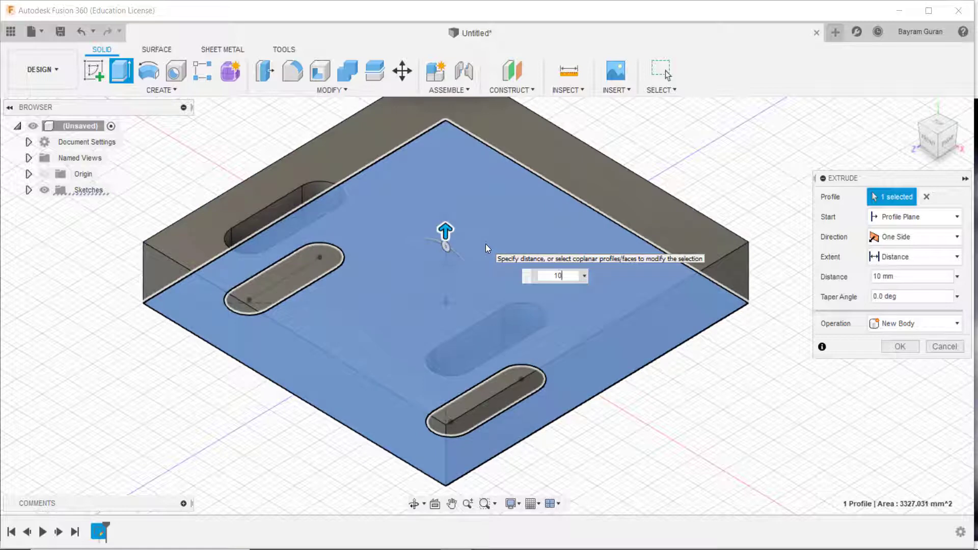
pyautogui.press('Return')
pyautogui.keyDown('shift'); pyautogui.moveTo(544, 300); pyautogui.dragTo(523, 331, button='middle'); pyautogui.keyUp('shift')
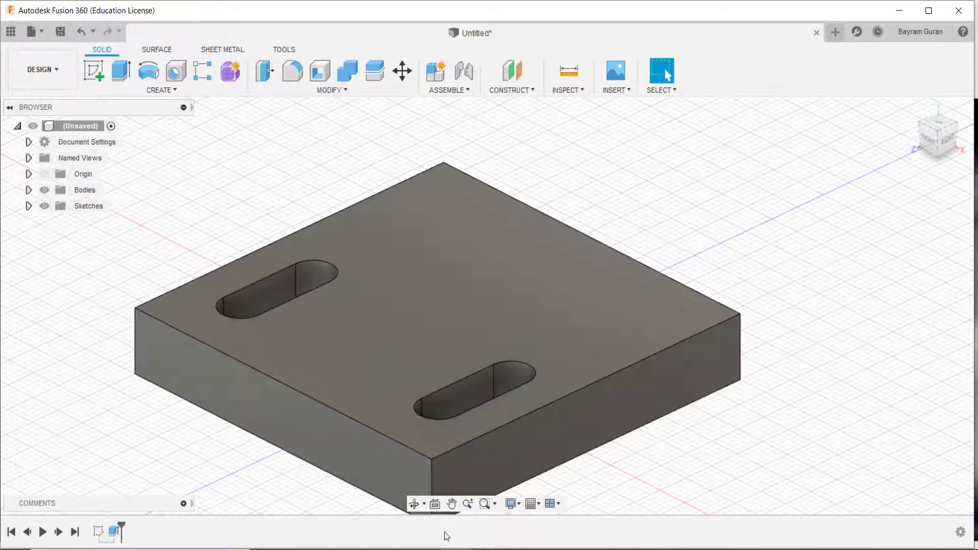
pyautogui.click(444, 539)
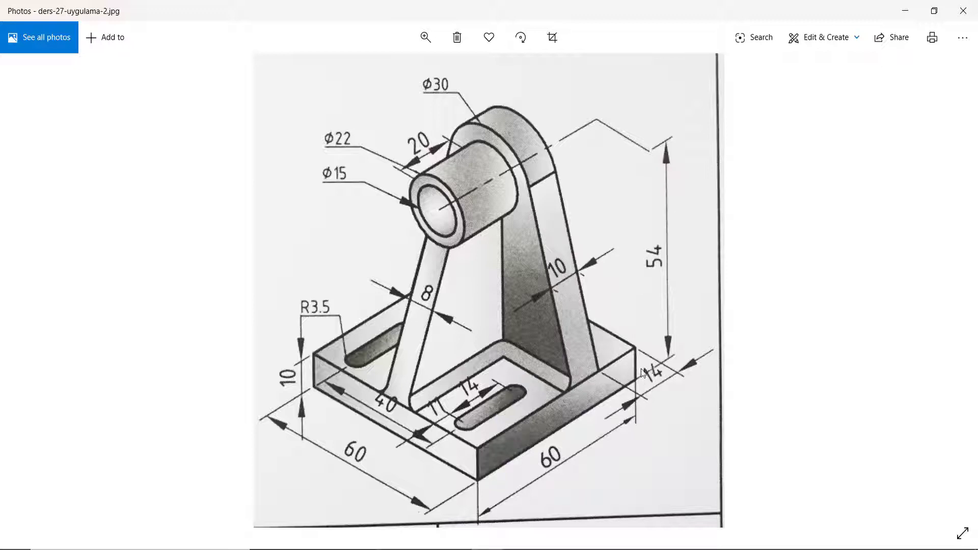
# Step to DSC09003.JPG and back to the bracket drawing, then minimize Photos
pyautogui.press('Right')
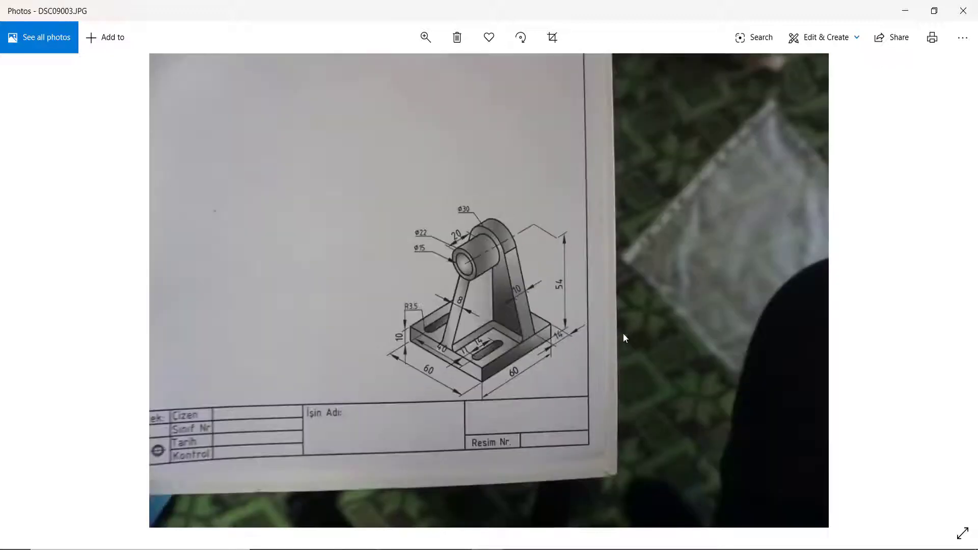
pyautogui.click(941, 281)
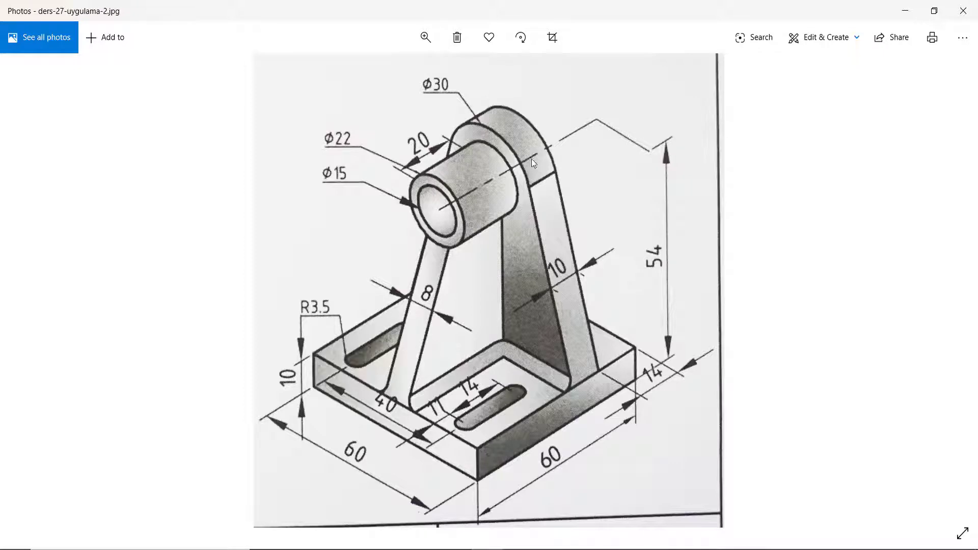
pyautogui.click(895, 10)
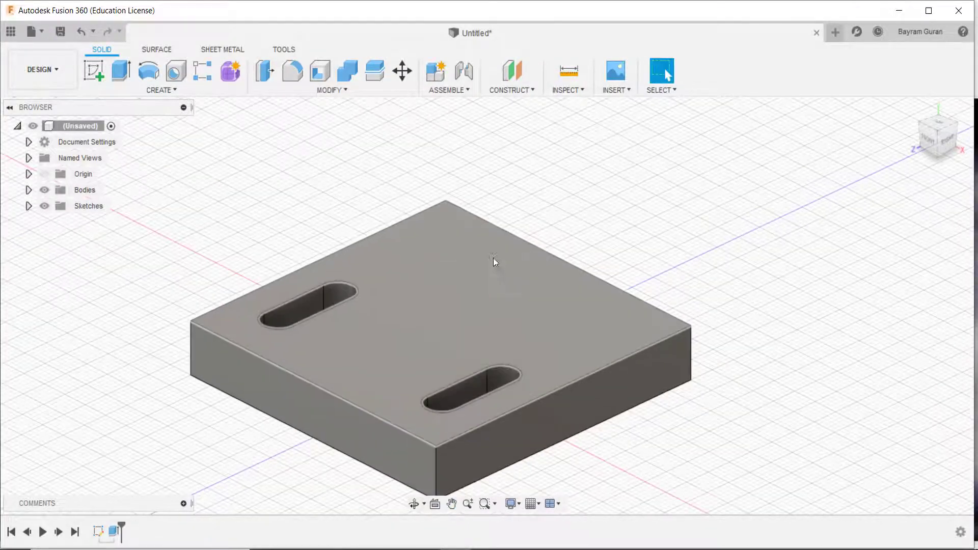
# Create an offset construction plane at -1 from the base plate's side face
pyautogui.click(494, 543)
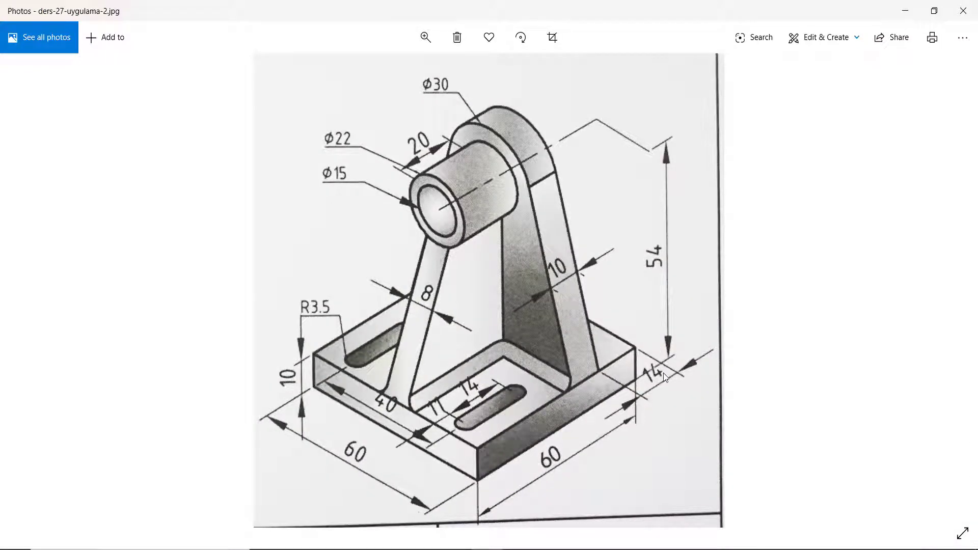
pyautogui.click(899, 12)
pyautogui.keyDown('shift'); pyautogui.moveTo(714, 212); pyautogui.dragTo(560, 153, button='middle'); pyautogui.keyUp('shift')
pyautogui.click(520, 89)
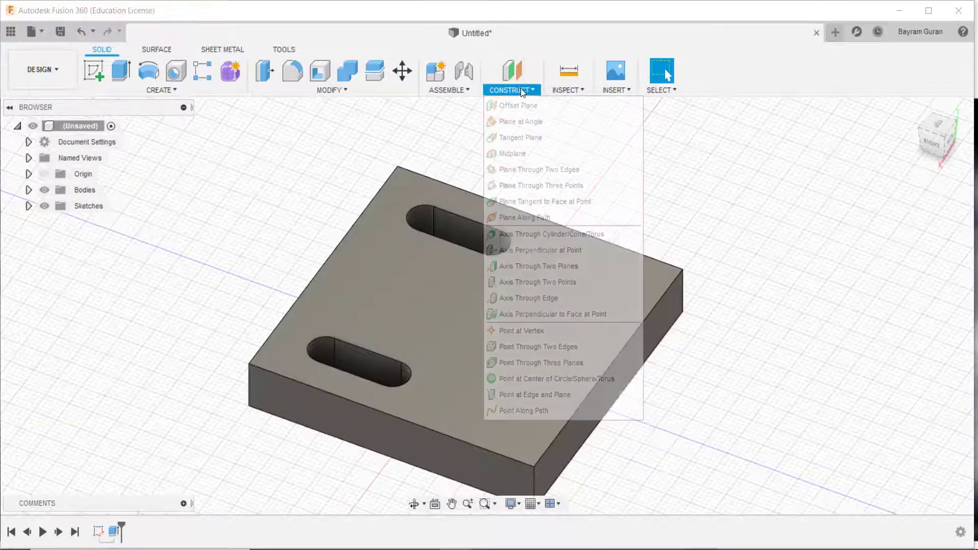
pyautogui.click(517, 105)
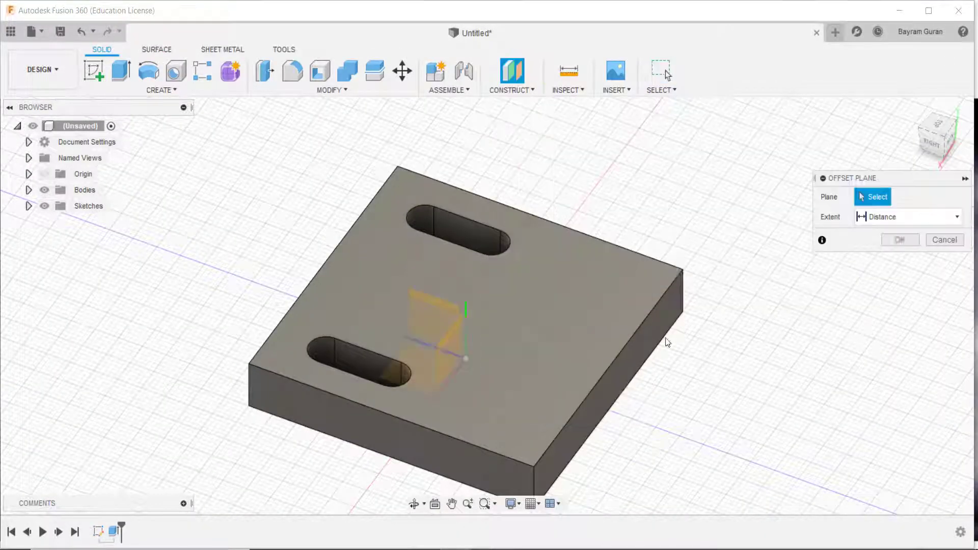
pyautogui.click(636, 351)
pyautogui.write('-1')
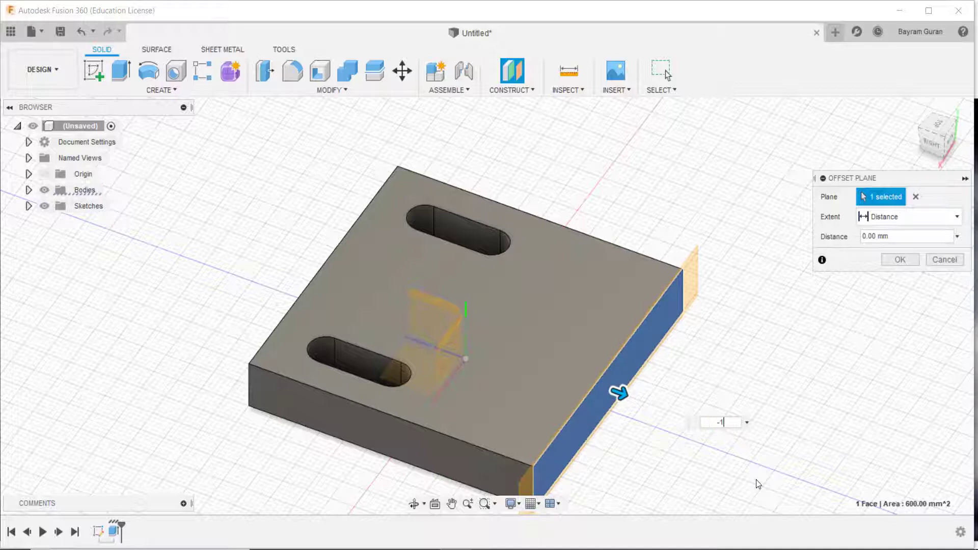
pyautogui.press('Return')
pyautogui.moveTo(756, 479)
pyautogui.keyDown('shift'); pyautogui.mouseDown(button='middle')
pyautogui.moveTo(589, 316)
pyautogui.moveTo(680, 301)
pyautogui.mouseUp(button='middle'); pyautogui.keyUp('shift')
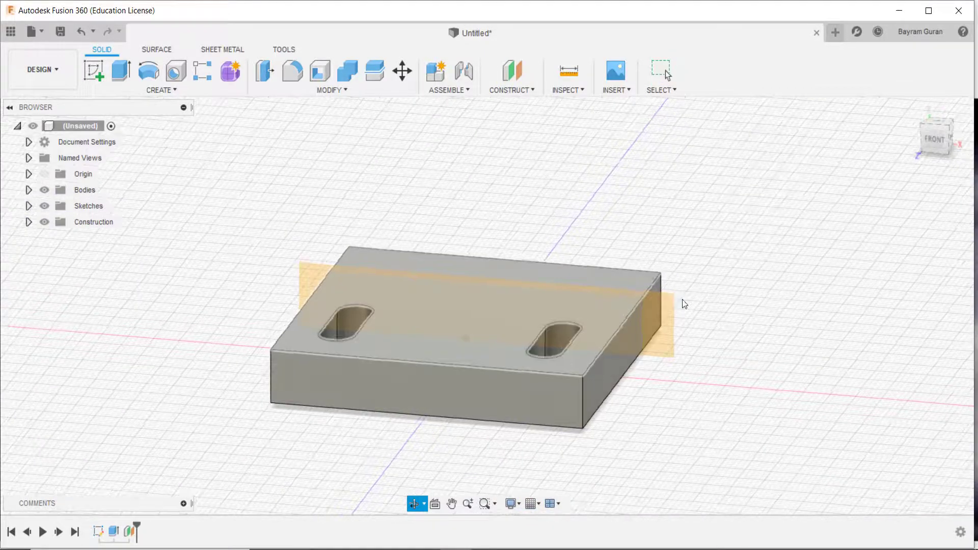
# Start a sketch on the offset plane and zoom in on the plate's cross-section
pyautogui.click(94, 66)
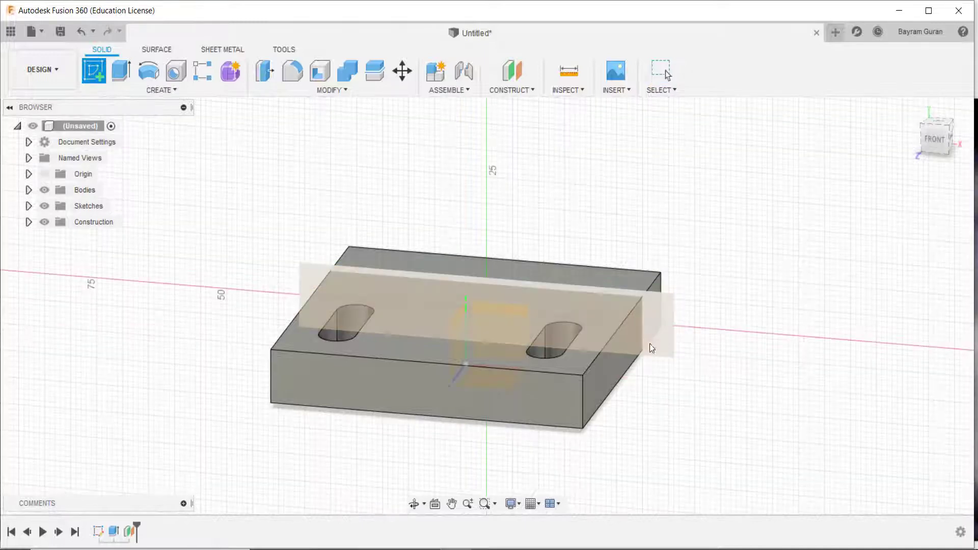
pyautogui.click(665, 308)
pyautogui.moveTo(408, 282); pyautogui.dragTo(587, 304, button='middle')
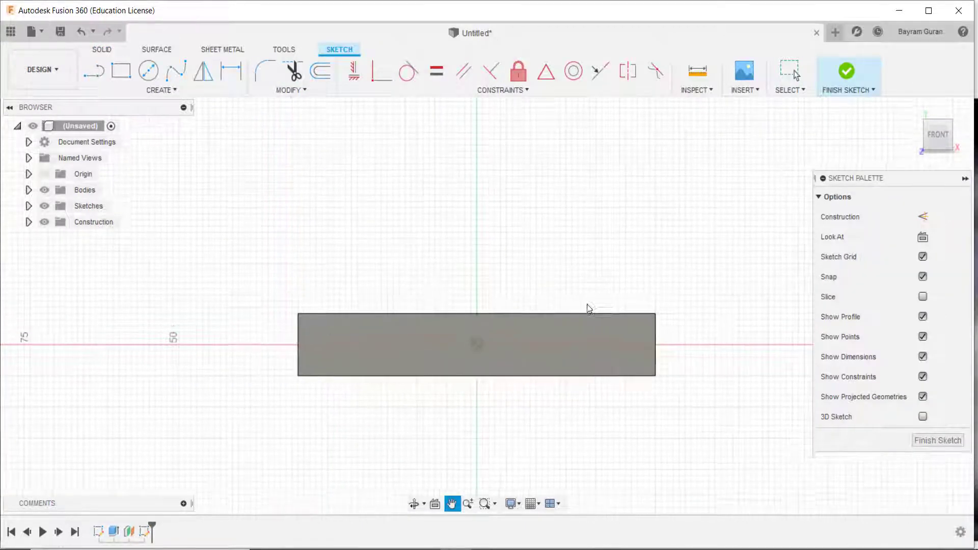
pyautogui.scroll(2, 511, 280)
pyautogui.scroll(2, 473, 274)
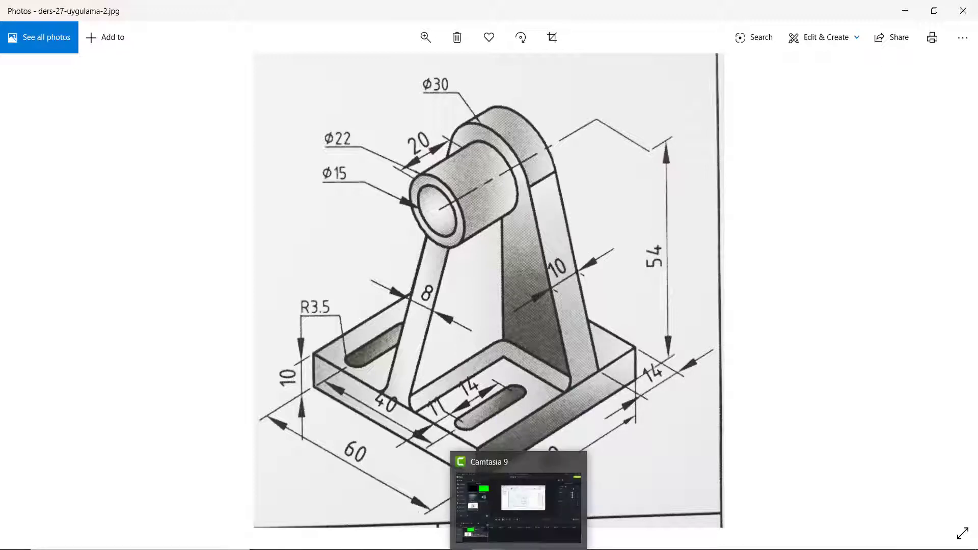
pyautogui.click(499, 549)
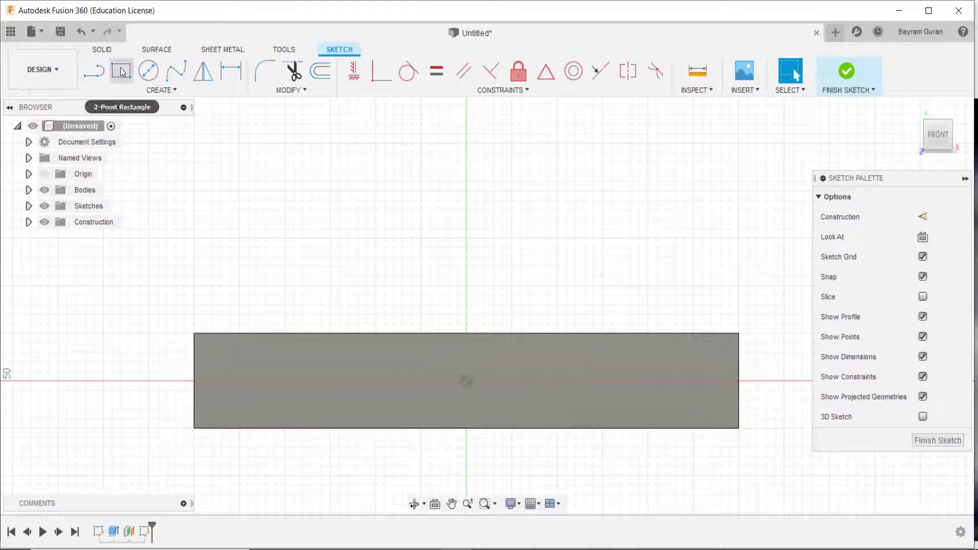
# Draw a two-point rectangle from the plate's top-left corner to above its top-right corner
pyautogui.click(120, 70)
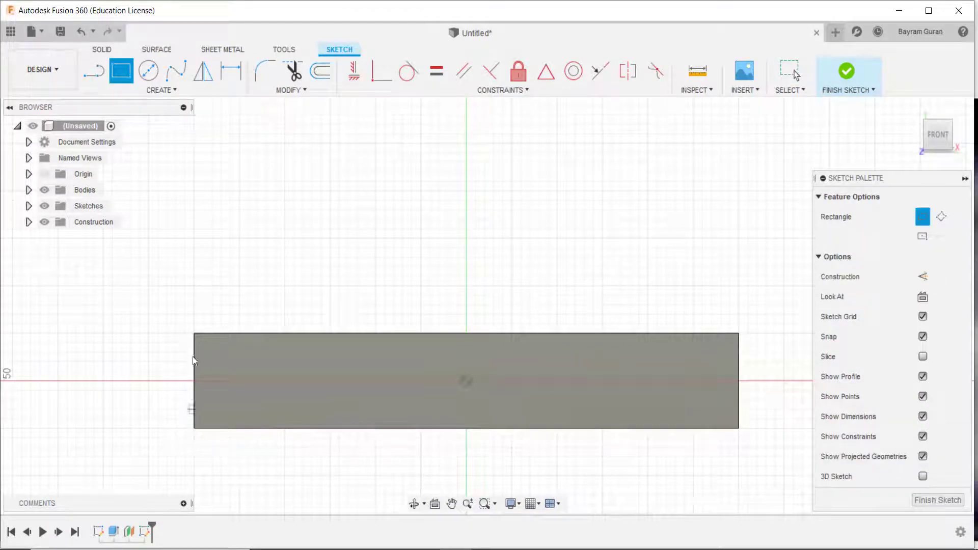
pyautogui.click(195, 334)
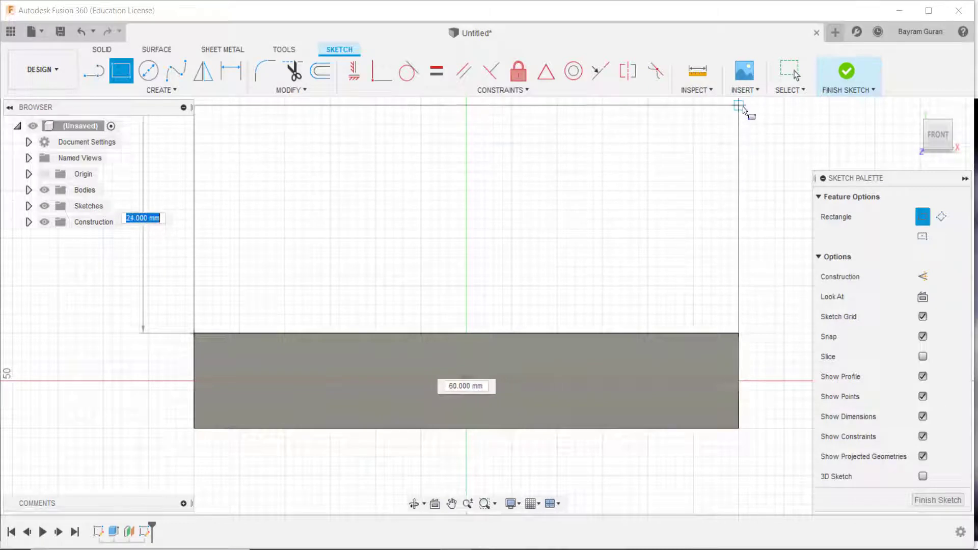
pyautogui.click(739, 115)
pyautogui.scroll(-2, 712, 247)
pyautogui.press('Escape')
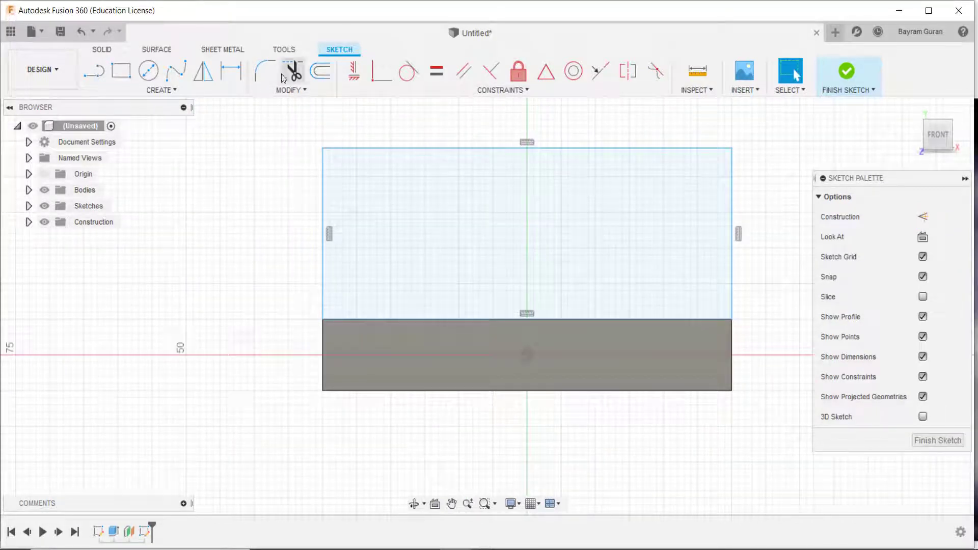
# Dimension the rectangle's left edge to a 44 mm height
pyautogui.click(230, 70)
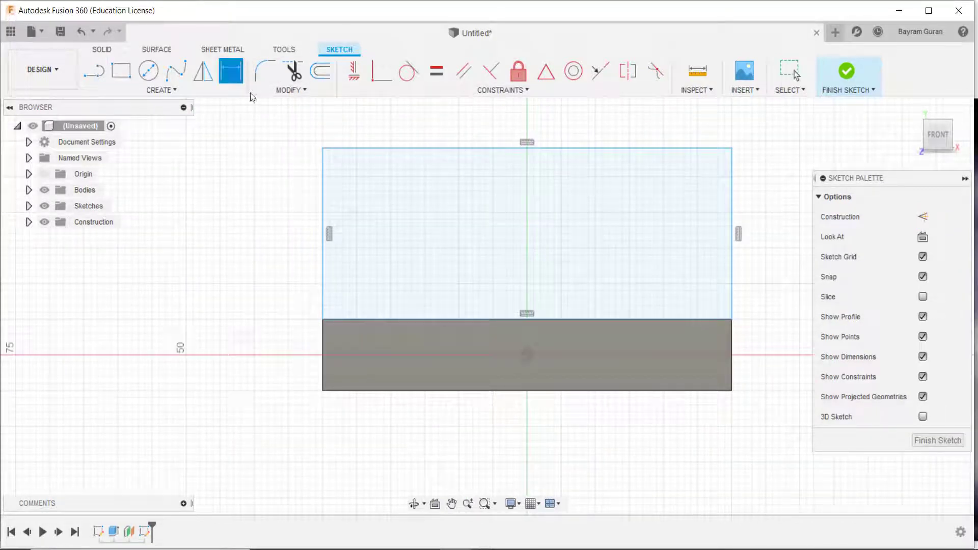
pyautogui.click(324, 293)
pyautogui.click(282, 234)
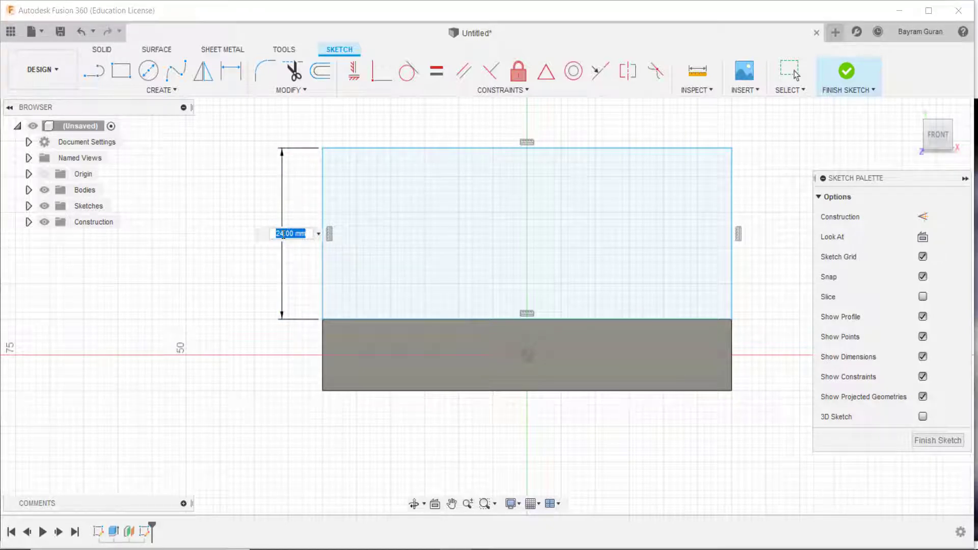
pyautogui.write('44')
pyautogui.press('Return')
pyautogui.scroll(-3, 305, 315)
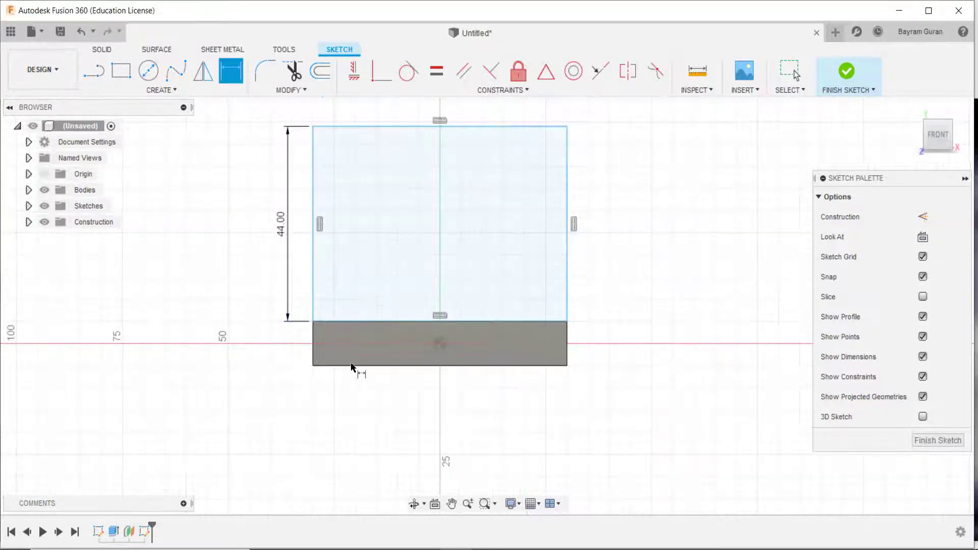
pyautogui.scroll(2, 484, 136)
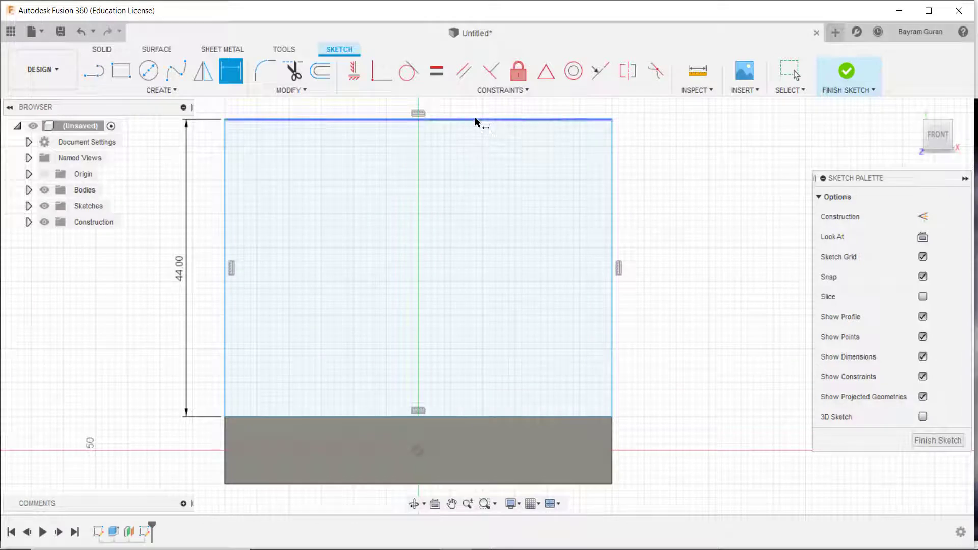
# Dimension the rectangle's bottom edge to a 60 mm width
pyautogui.click(475, 118)
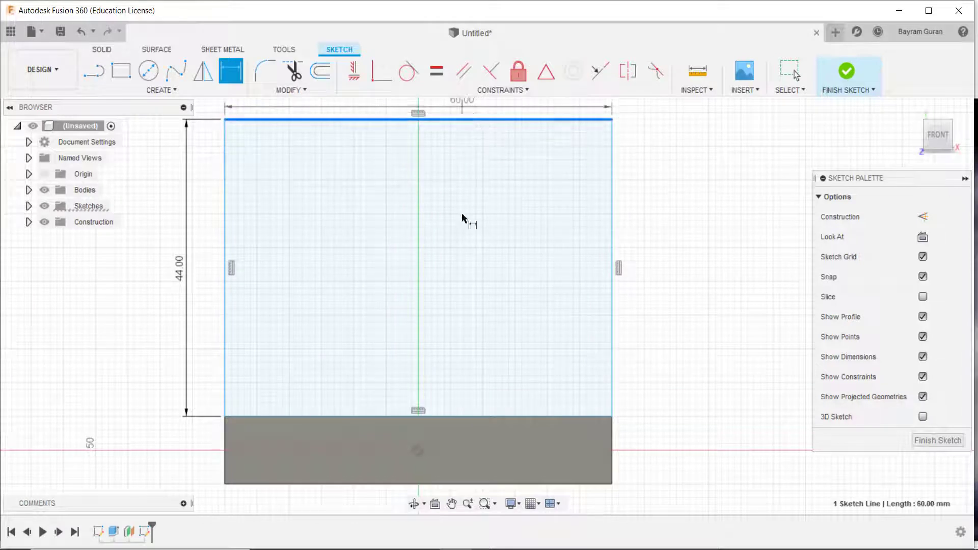
pyautogui.press('Escape')
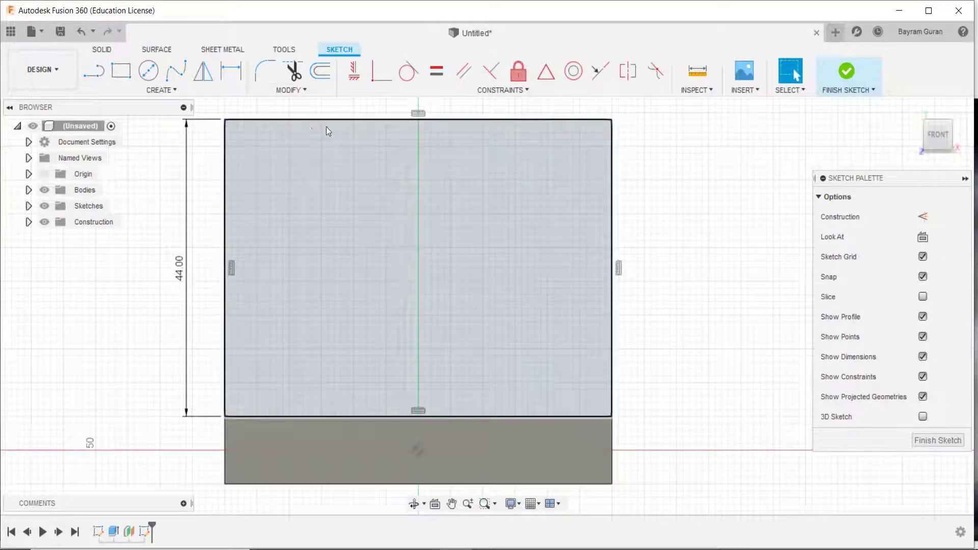
pyautogui.press('d')
pyautogui.click(484, 415)
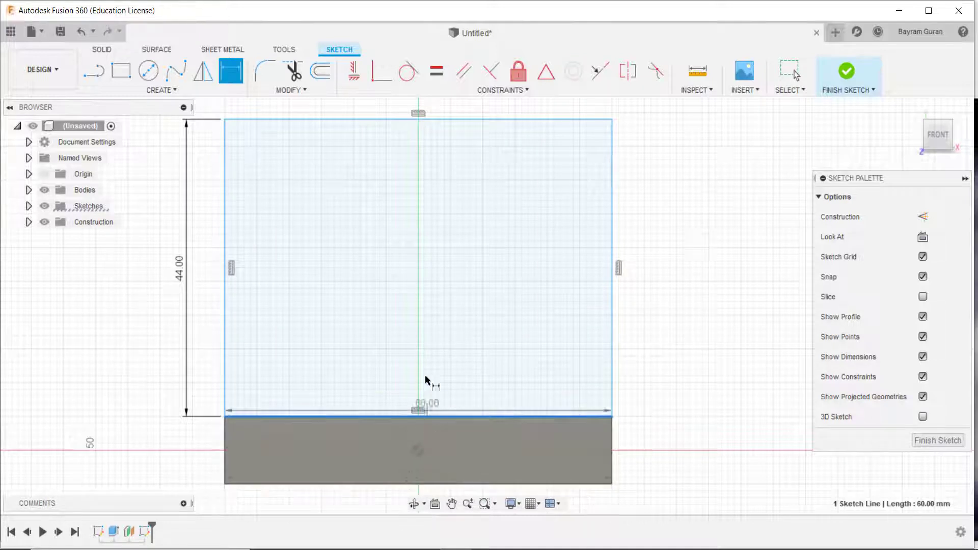
pyautogui.scroll(-2, 412, 469)
pyautogui.click(420, 466)
pyautogui.press('Return')
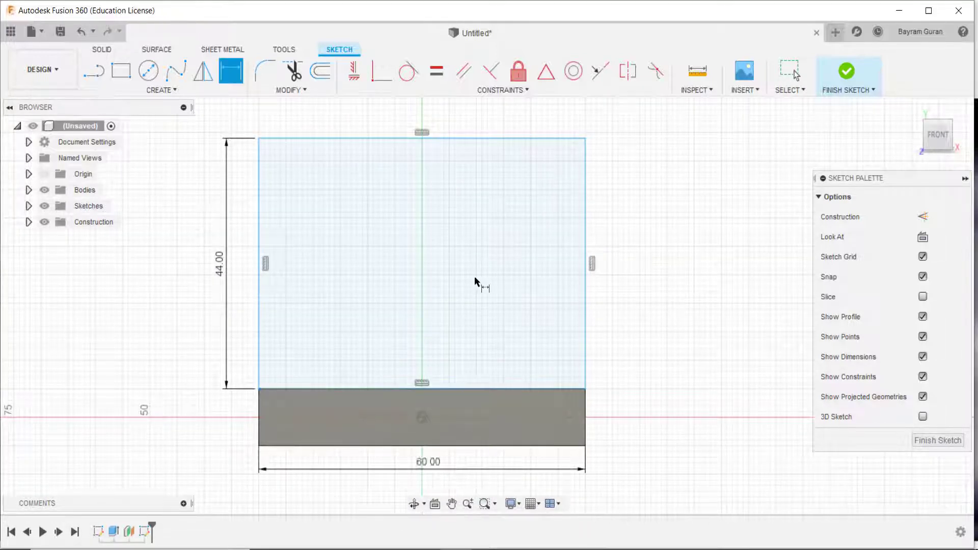
pyautogui.moveTo(337, 283); pyautogui.dragTo(337, 267, button='middle')
pyautogui.press('Escape')
pyautogui.scroll(2, 542, 320)
pyautogui.scroll(1, 542, 320)
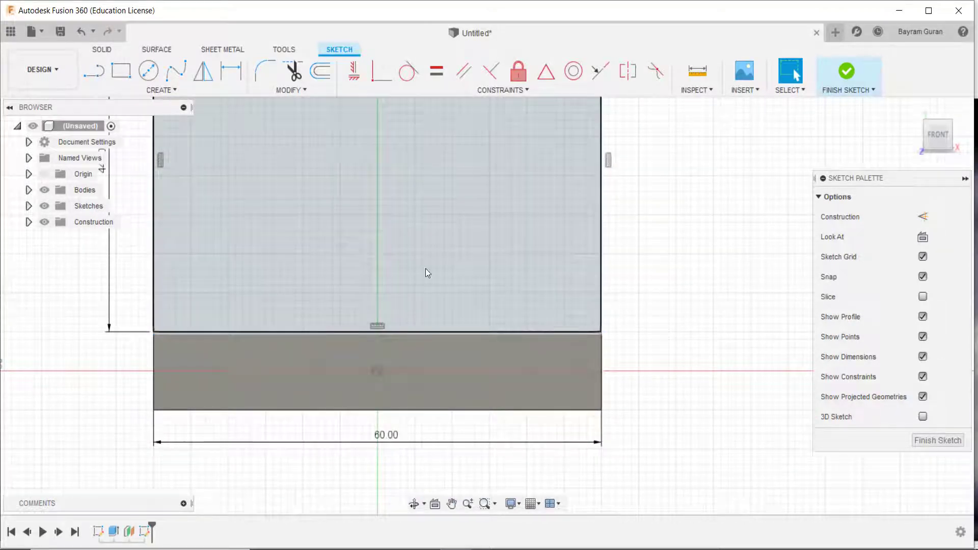
# Dimension the plate's right-side thickness to 10 mm and bring the whole rectangle into view
pyautogui.press('d')
pyautogui.click(473, 332)
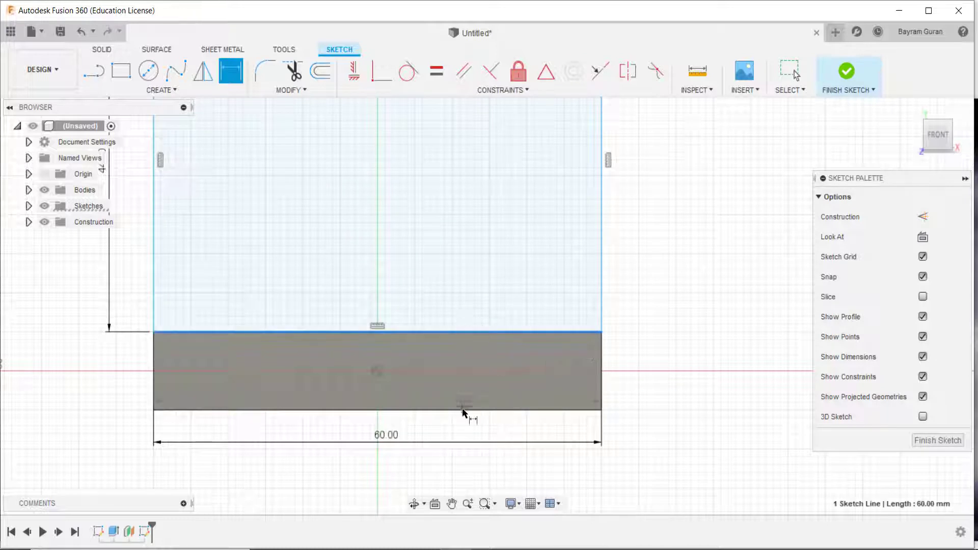
pyautogui.click(463, 410)
pyautogui.click(579, 295)
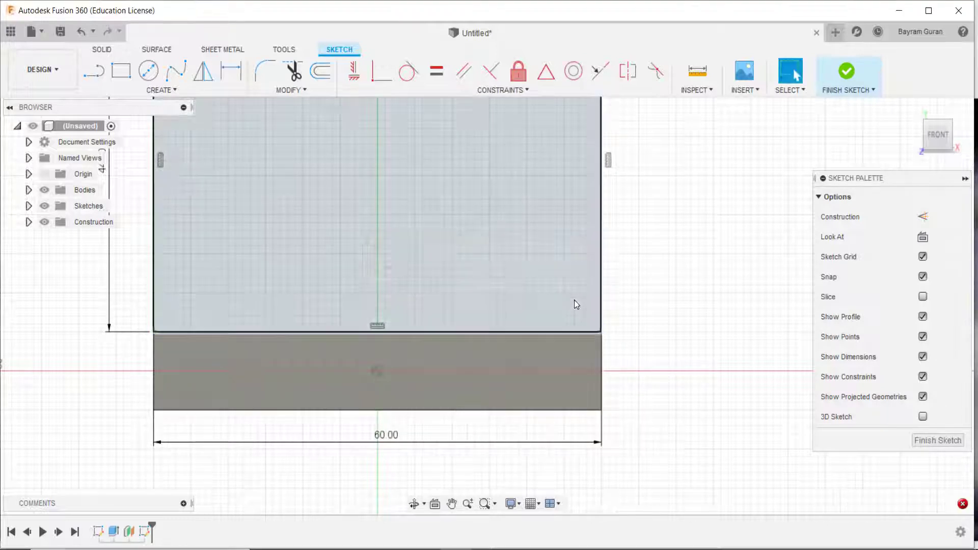
pyautogui.press('Escape')
pyautogui.press('d')
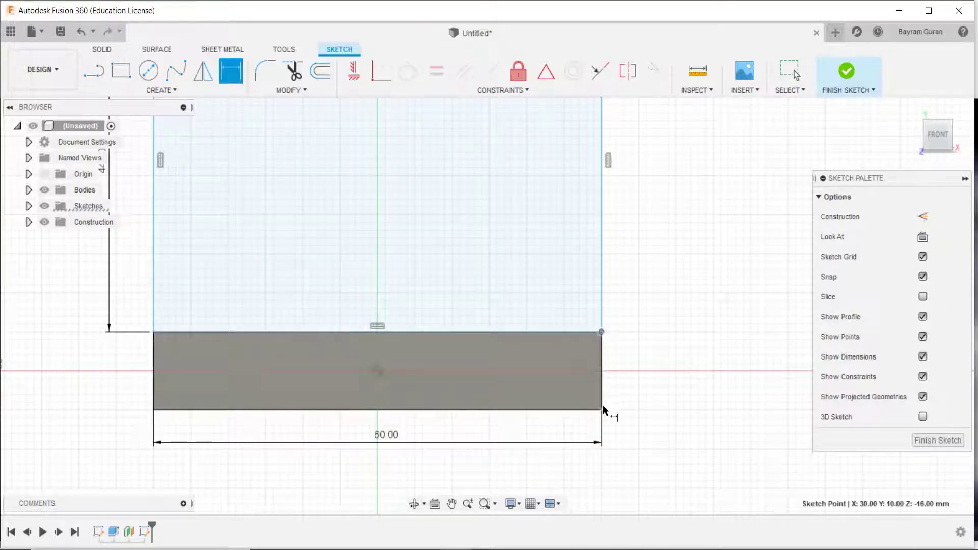
pyautogui.click(602, 410)
pyautogui.click(602, 332)
pyautogui.click(631, 374)
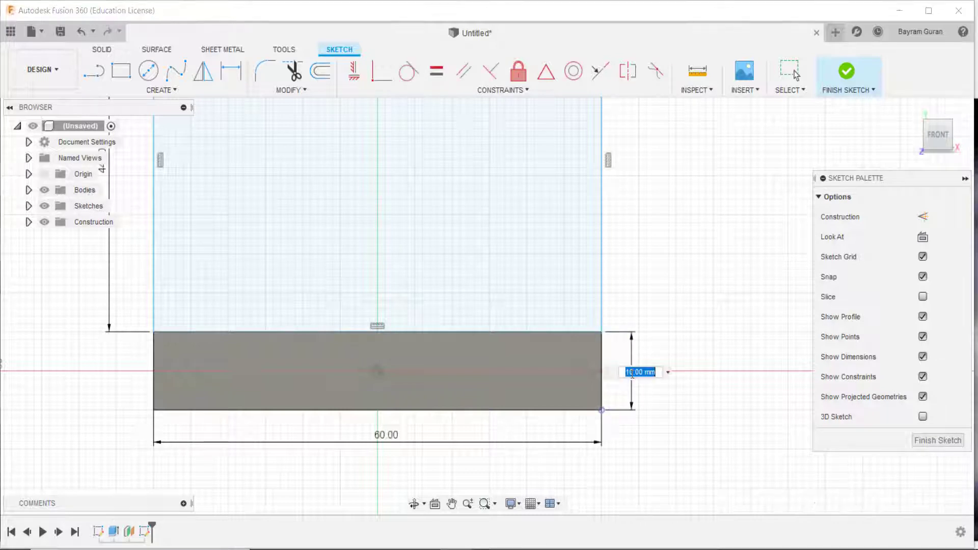
pyautogui.press('Escape')
pyautogui.scroll(-2, 634, 390)
pyautogui.moveTo(445, 201); pyautogui.dragTo(457, 288, button='middle')
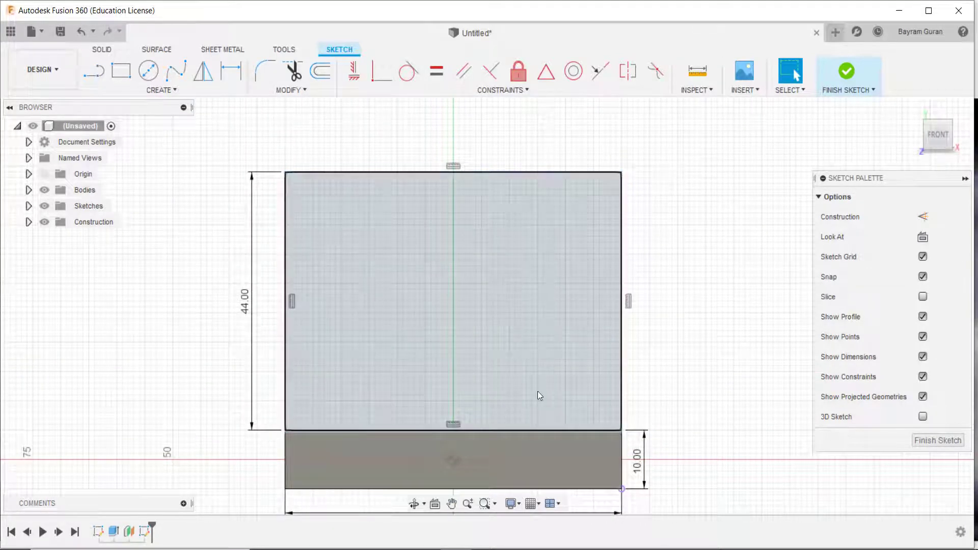
pyautogui.moveTo(573, 335); pyautogui.dragTo(562, 240, button='middle')
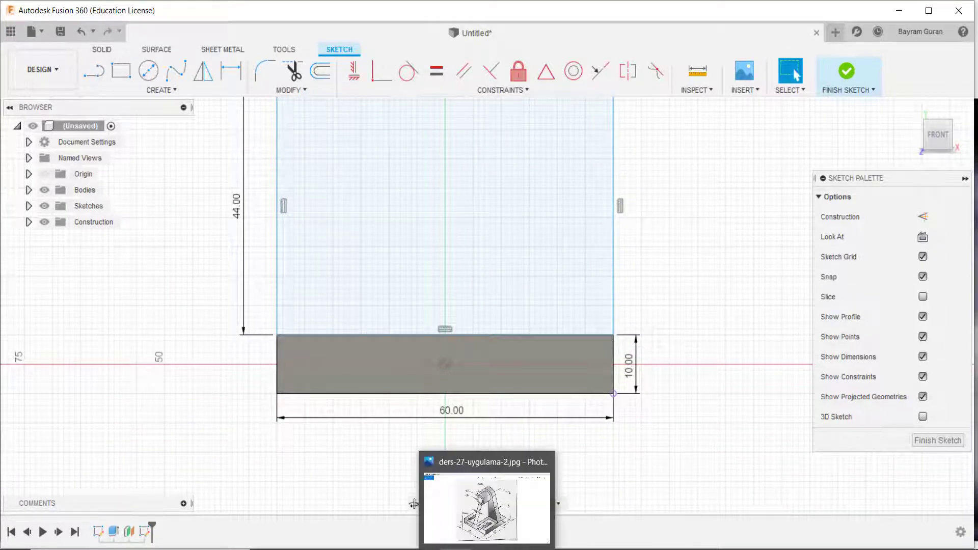
# Switch to Windows Photos showing the ders-27-uygulama-2.jpg bracket drawing
pyautogui.click(491, 489)
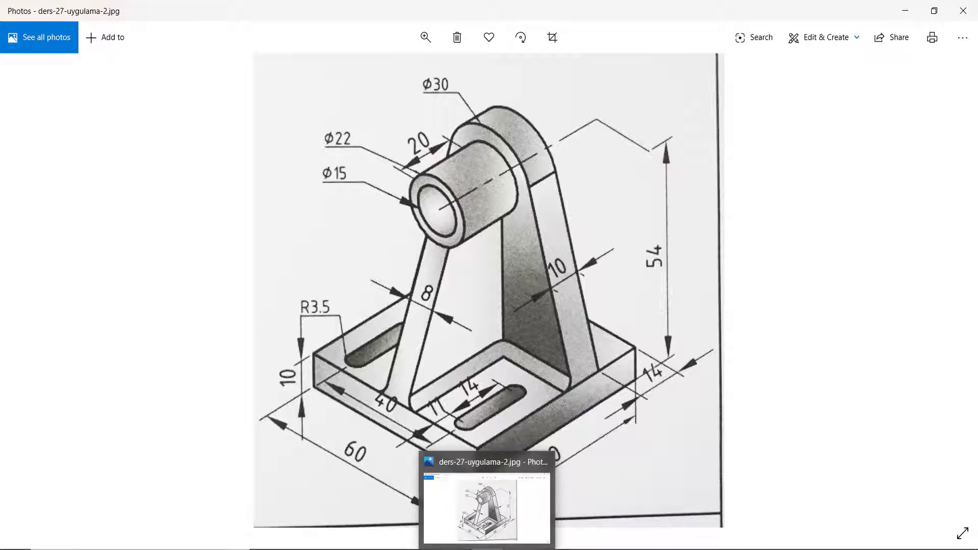
# Draw a Ø30 mm circle centred on the midpoint of the 44 mm rectangle's top edge
pyautogui.click(525, 504)
pyautogui.moveTo(462, 214); pyautogui.dragTo(462, 386, button='middle')
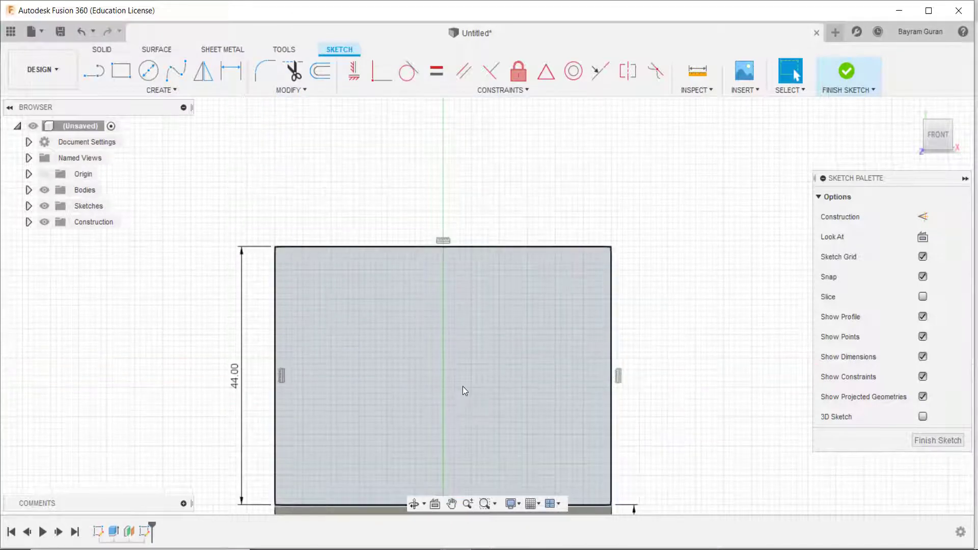
pyautogui.click(462, 386)
pyautogui.click(148, 70)
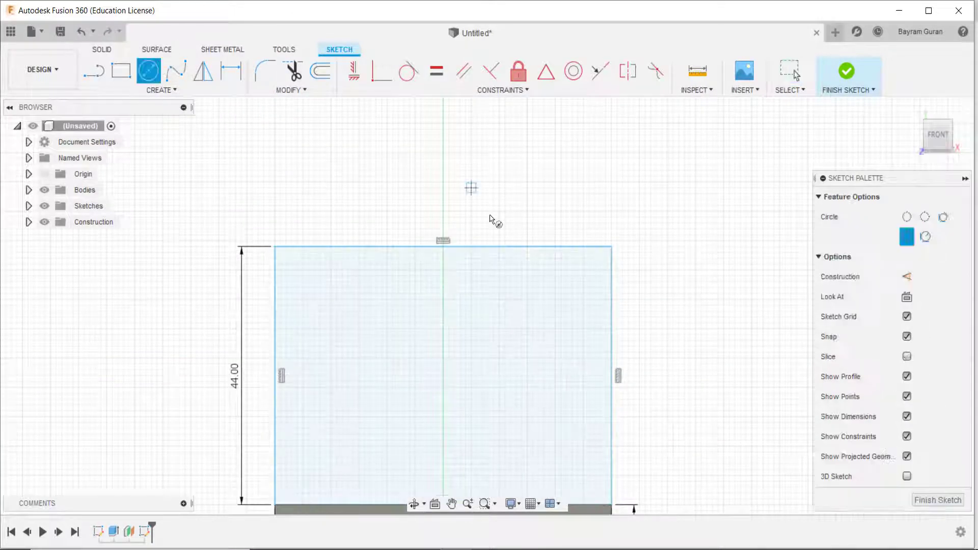
pyautogui.click(443, 246)
pyautogui.write('30')
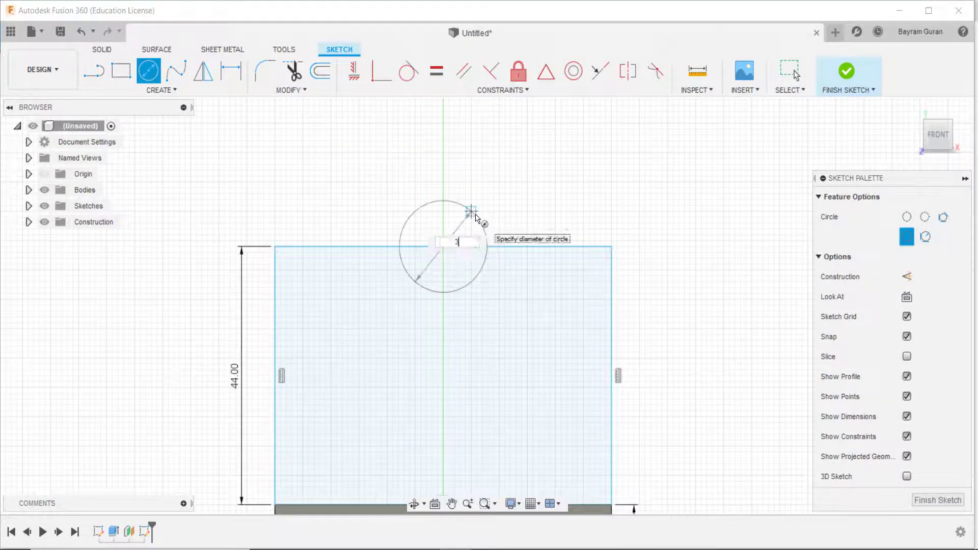
pyautogui.press('Tab')
pyautogui.press('Return')
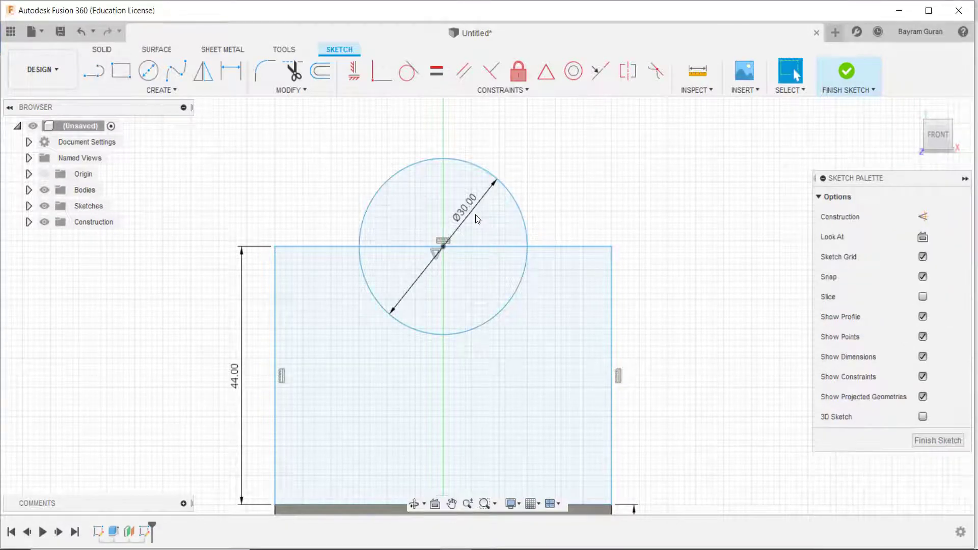
pyautogui.moveTo(476, 287); pyautogui.dragTo(561, 227, button='middle')
pyautogui.press('Escape')
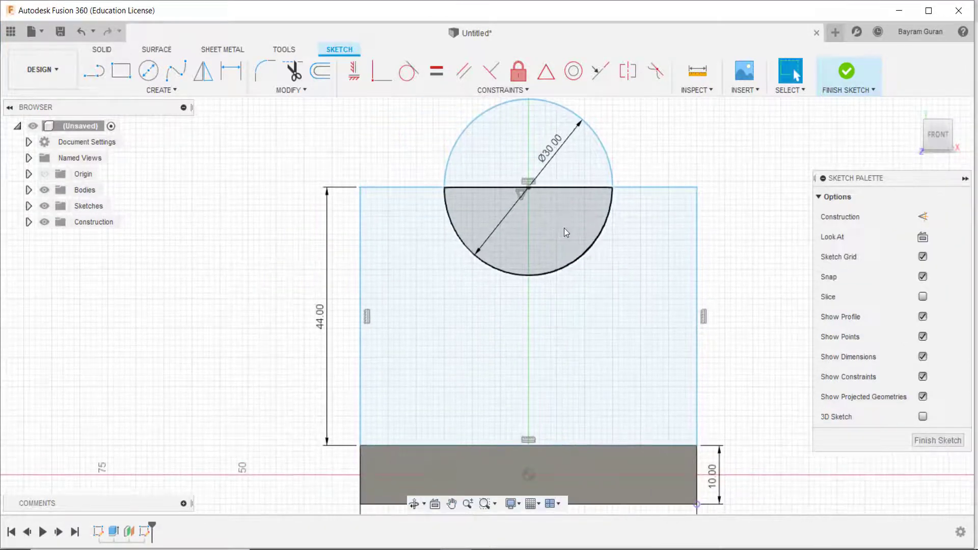
# Draw a line from the circle to the upright's bottom-left corner, tangent to the circle
pyautogui.click(454, 144)
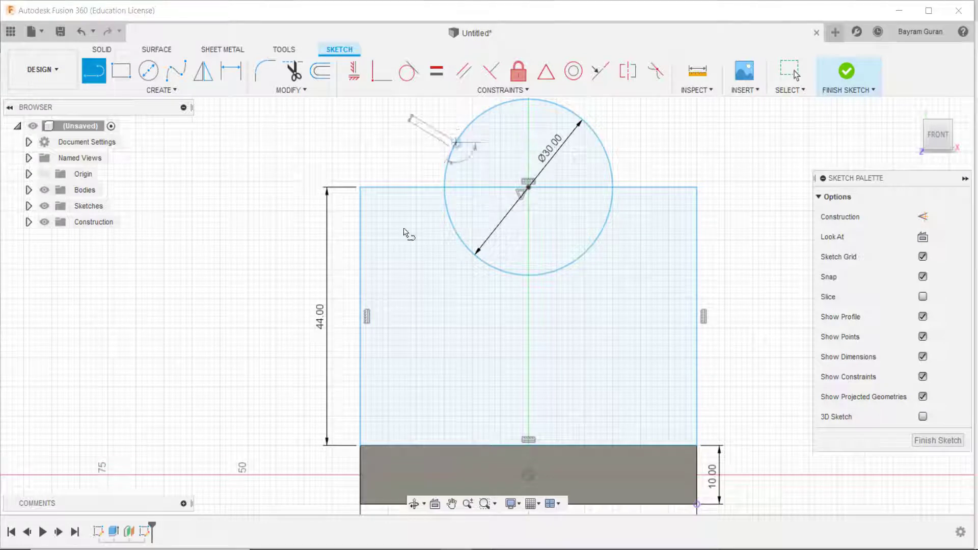
pyautogui.click(361, 446)
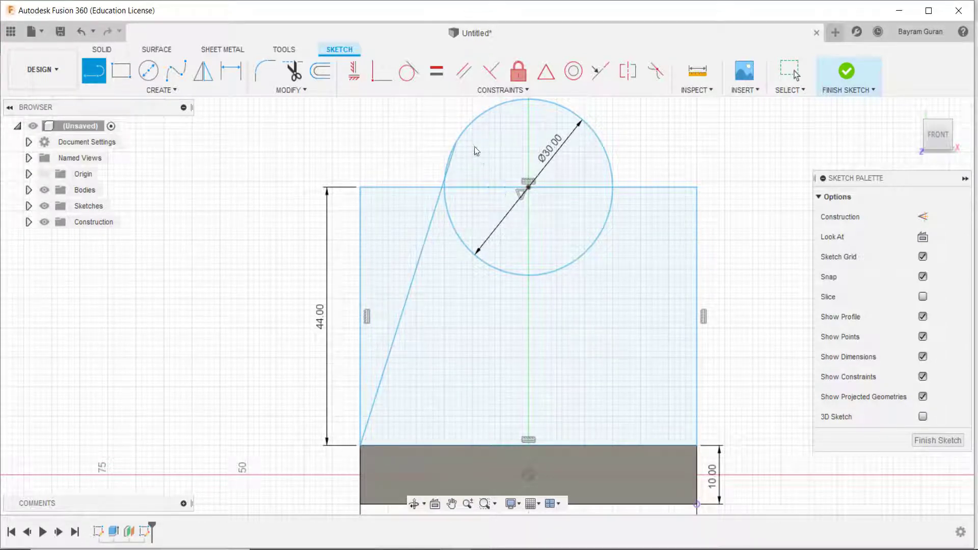
pyautogui.press('Escape')
pyautogui.click(409, 71)
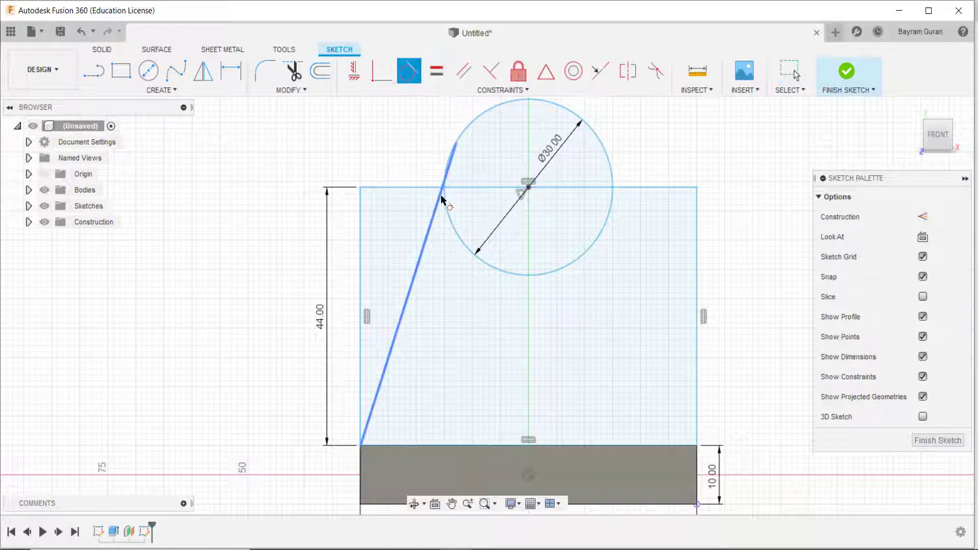
pyautogui.click(451, 158)
pyautogui.click(456, 138)
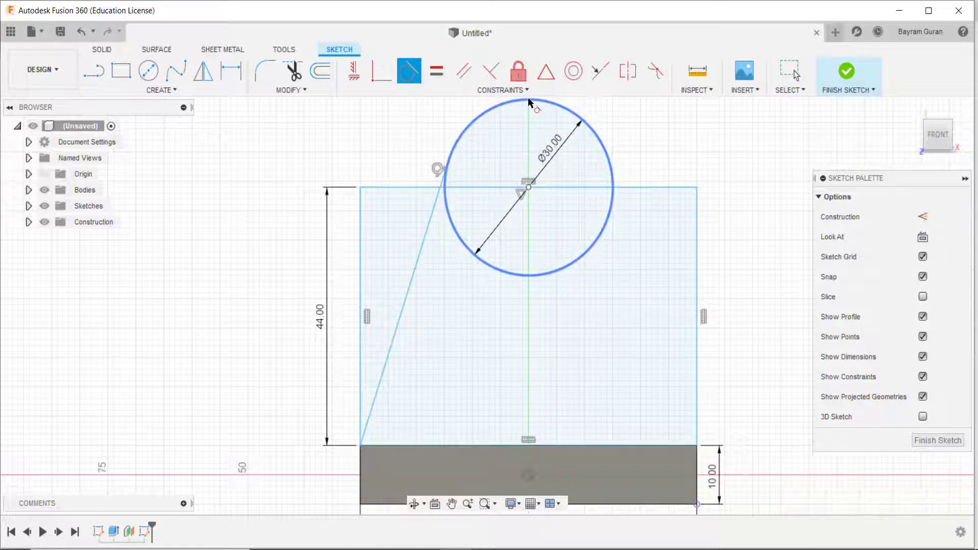
pyautogui.press('Escape')
# Draw a matching line to the bottom-right corner, also tangent to the circle
pyautogui.press('l')
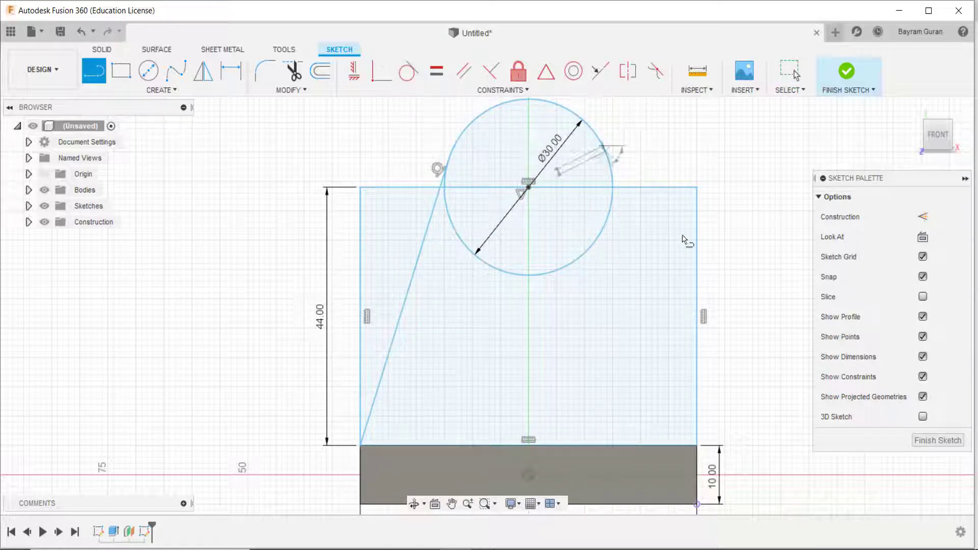
pyautogui.click(604, 147)
pyautogui.click(697, 444)
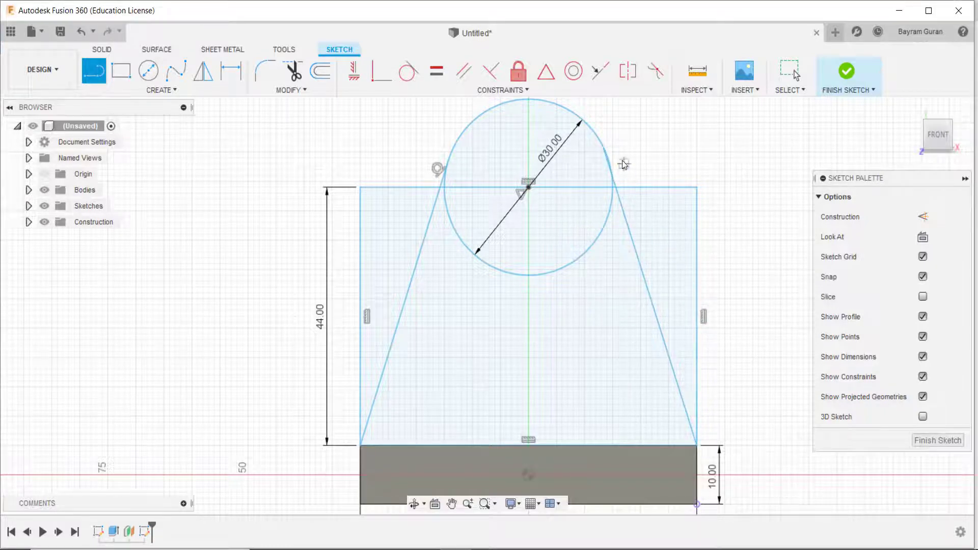
pyautogui.press('Escape')
pyautogui.click(409, 71)
pyautogui.click(627, 221)
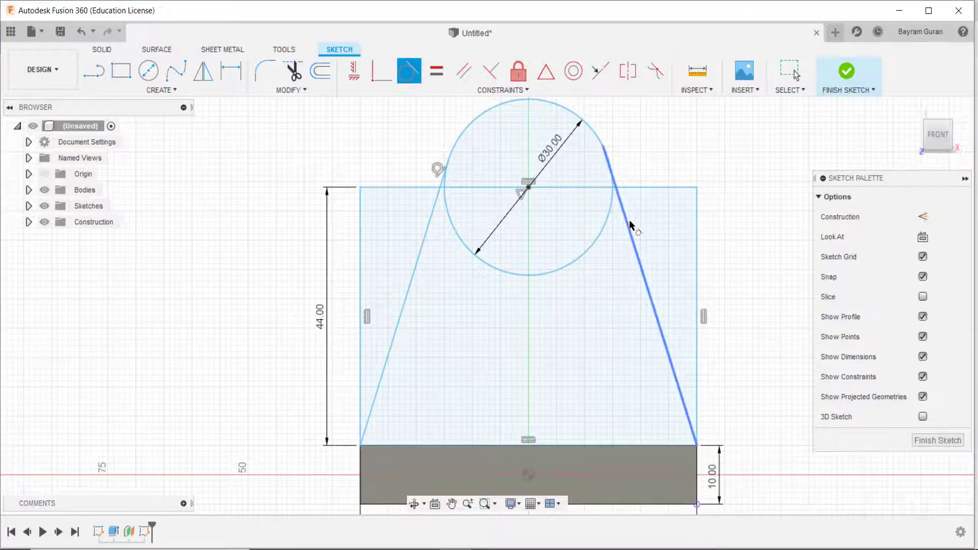
pyautogui.click(602, 138)
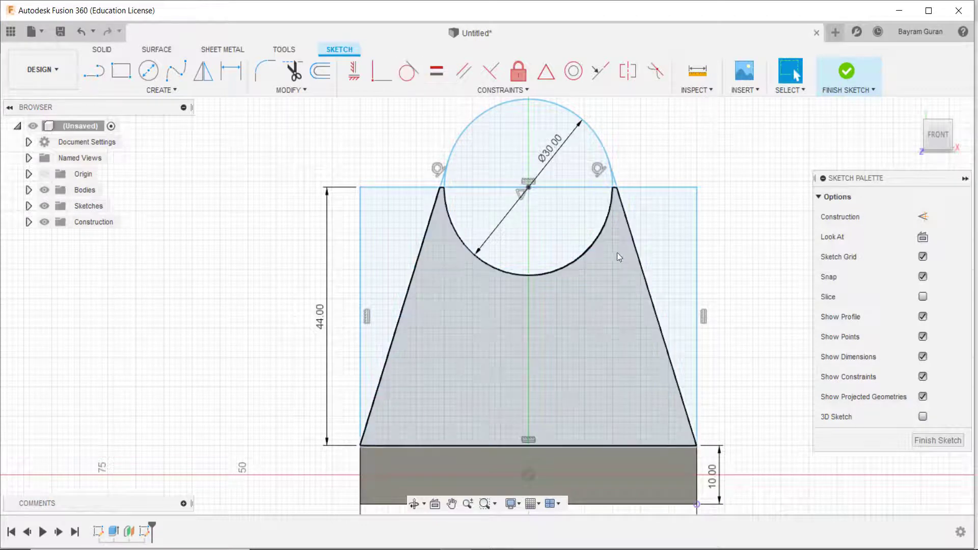
pyautogui.press('Escape')
pyautogui.moveTo(606, 262)
pyautogui.mouseDown(button='middle')
pyautogui.moveTo(631, 262)
pyautogui.moveTo(629, 280)
pyautogui.mouseUp(button='middle')
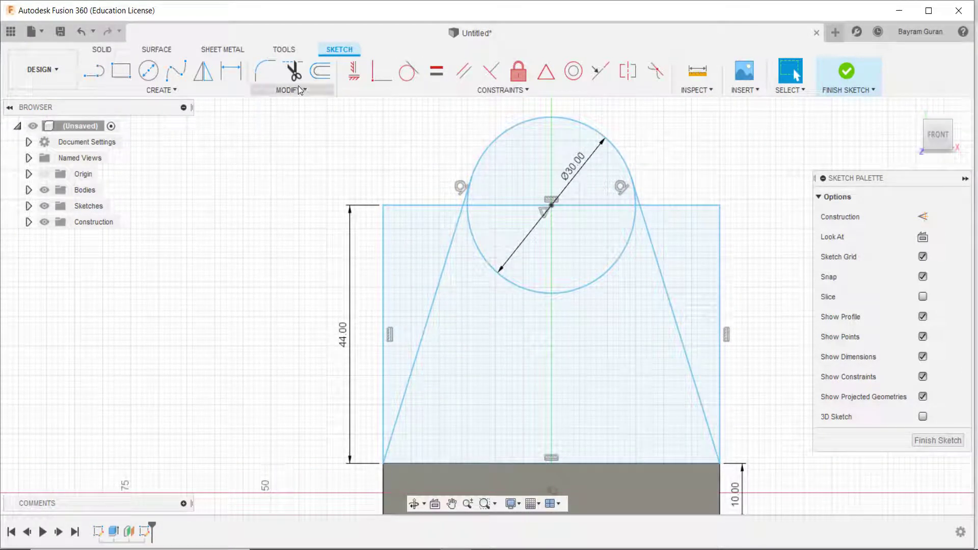
# Trim the rectangle's top-left piece, its left edge, and the circle's lower arc
pyautogui.click(294, 71)
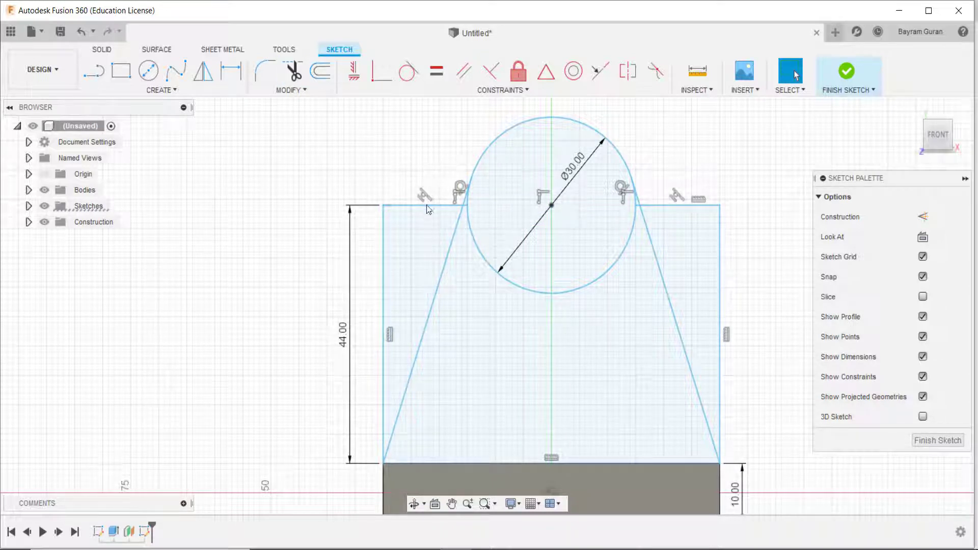
pyautogui.press('Escape')
pyautogui.click(303, 80)
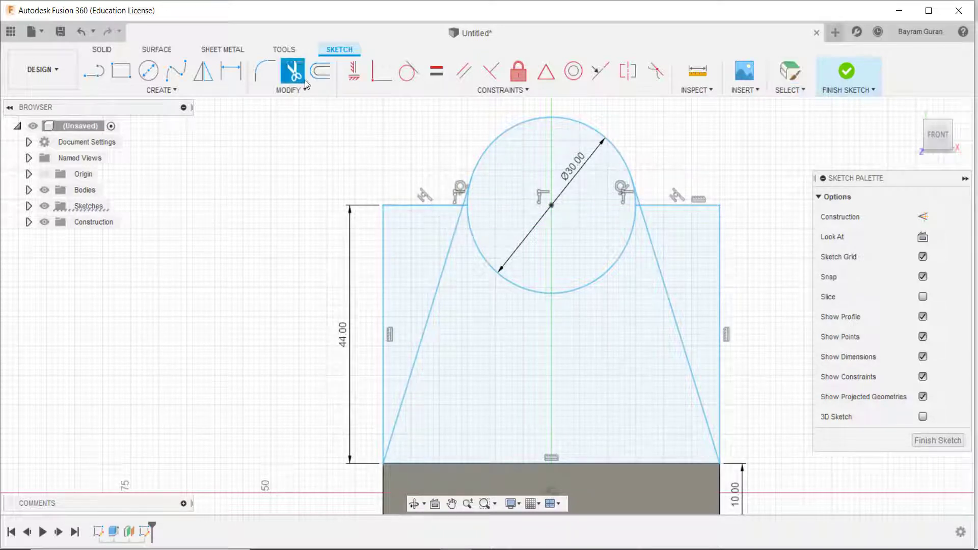
pyautogui.click(400, 206)
pyautogui.click(384, 219)
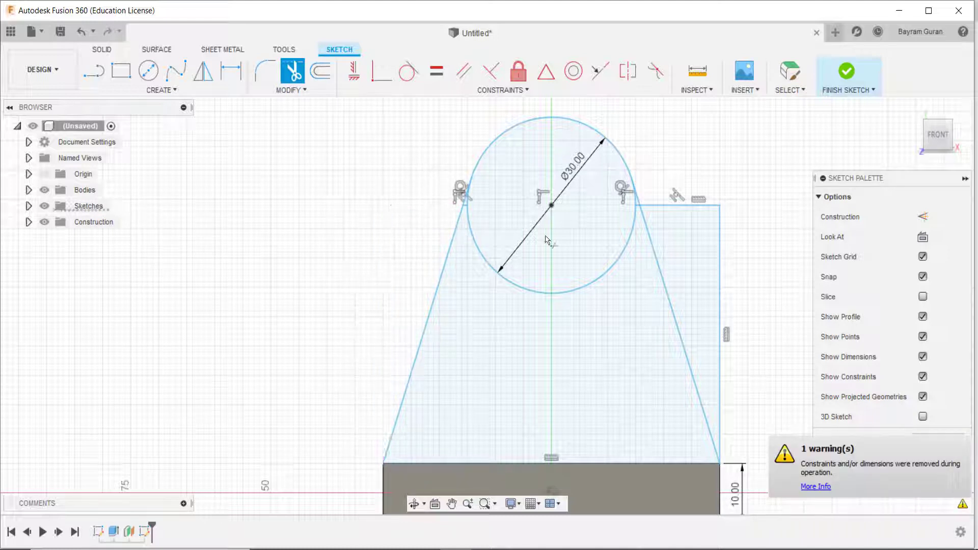
pyautogui.scroll(3, 651, 213)
pyautogui.scroll(2, 651, 212)
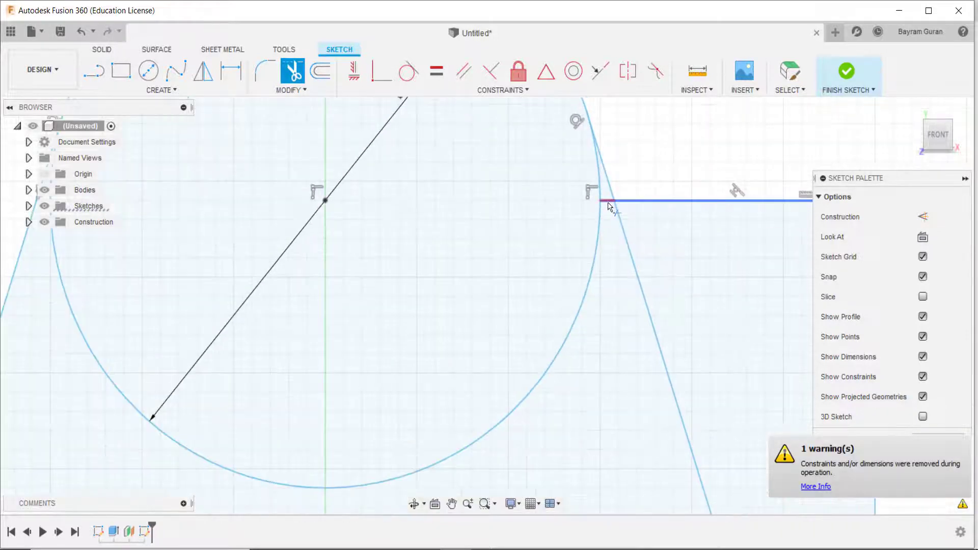
pyautogui.scroll(1, 632, 143)
pyautogui.scroll(-3, 677, 183)
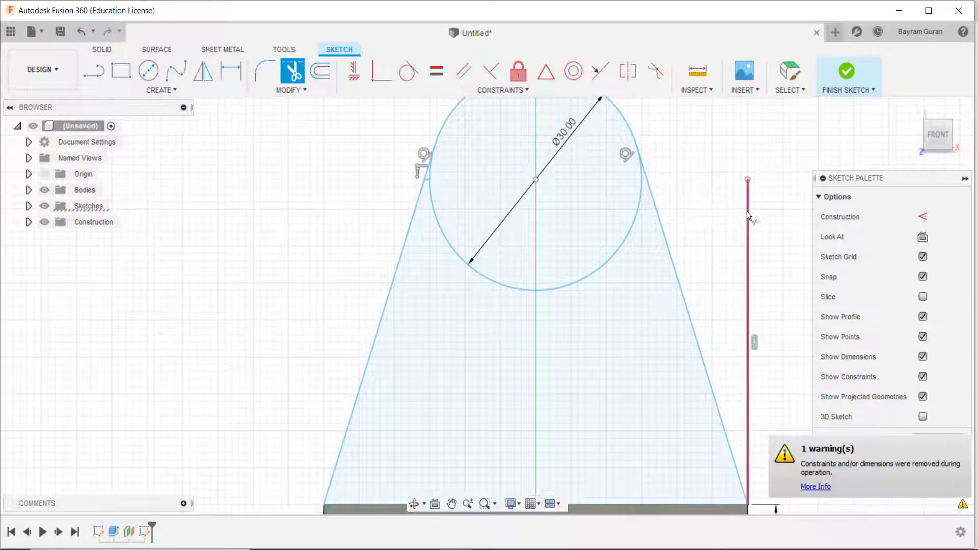
pyautogui.scroll(-1, 692, 181)
pyautogui.scroll(2, 714, 239)
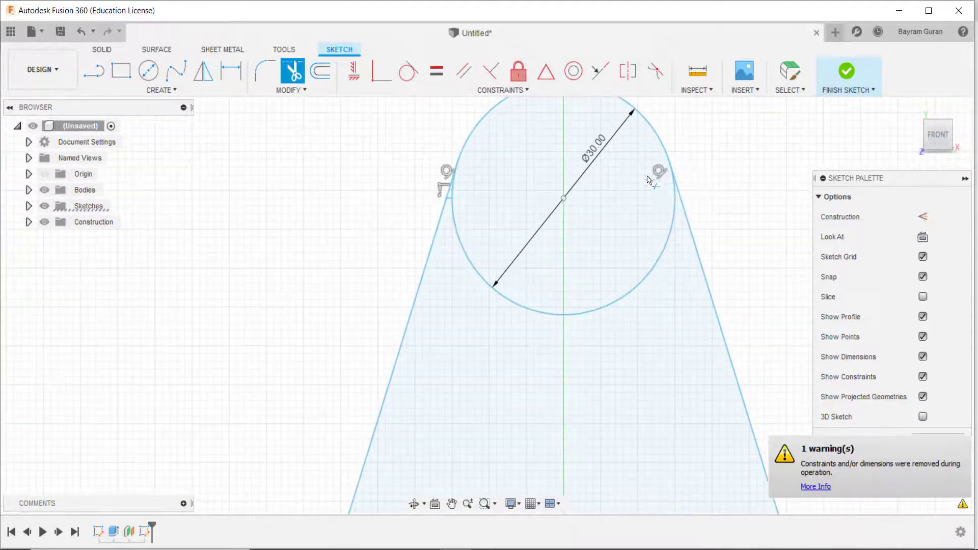
pyautogui.click(672, 242)
pyautogui.scroll(-2, 659, 245)
pyautogui.scroll(1, 659, 246)
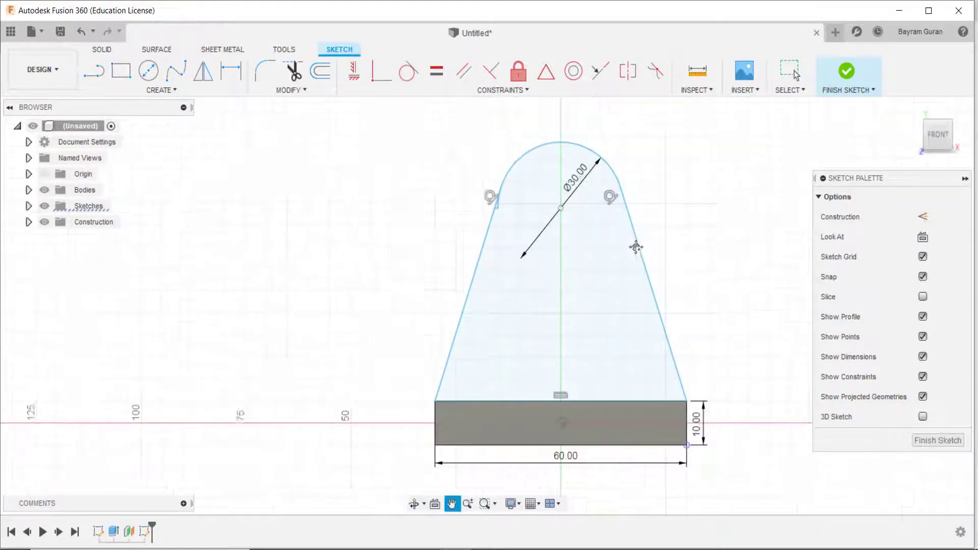
pyautogui.press('Escape')
pyautogui.moveTo(595, 243); pyautogui.dragTo(589, 251, button='middle')
pyautogui.scroll(1, 435, 188)
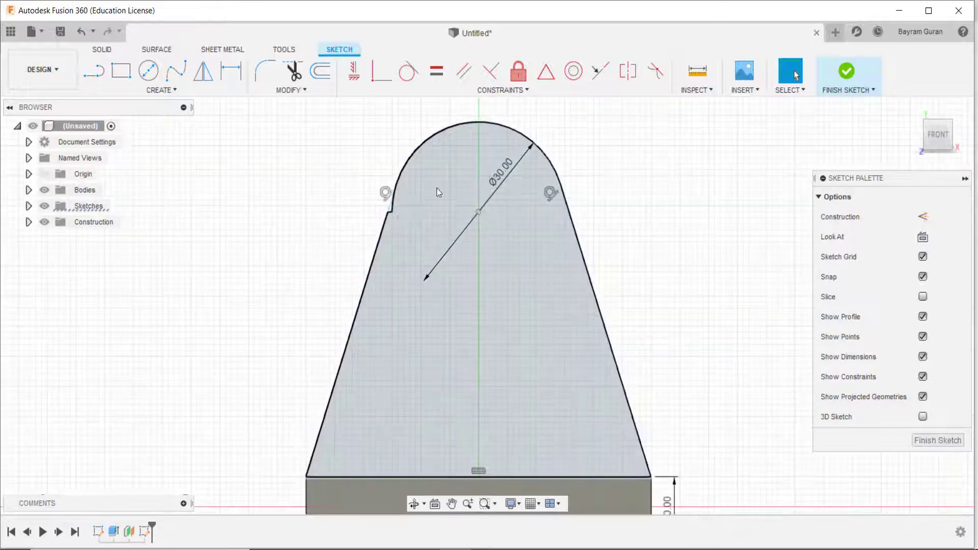
pyautogui.scroll(2, 389, 205)
pyautogui.scroll(1, 389, 206)
# Trim the short leftover segment beside the left arc and return to the front view
pyautogui.click(294, 72)
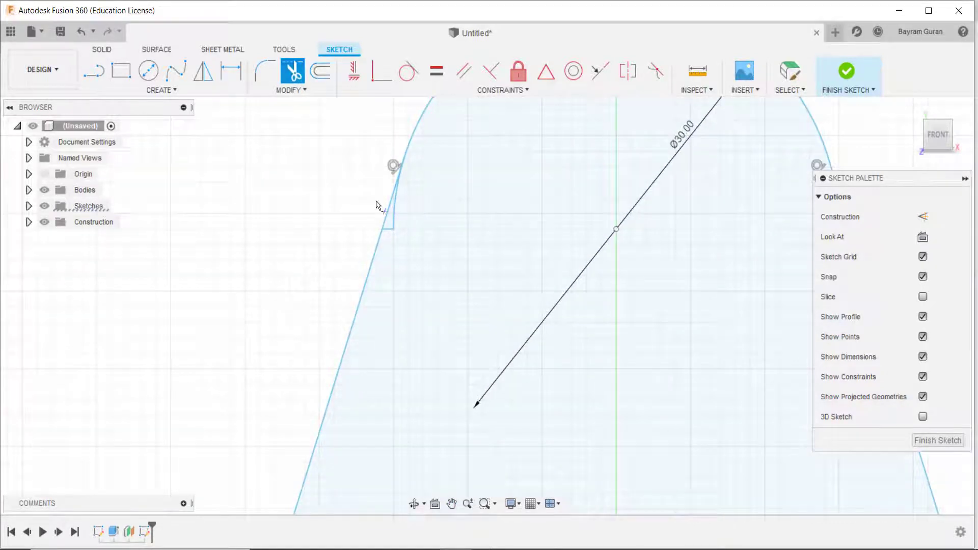
pyautogui.click(393, 216)
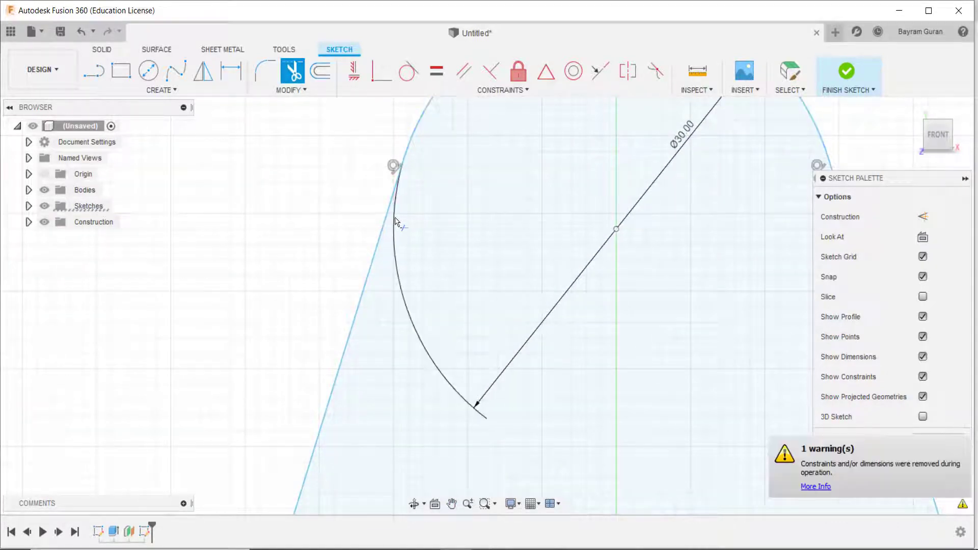
pyautogui.scroll(-1, 395, 221)
pyautogui.scroll(-1, 578, 194)
pyautogui.scroll(1, 620, 184)
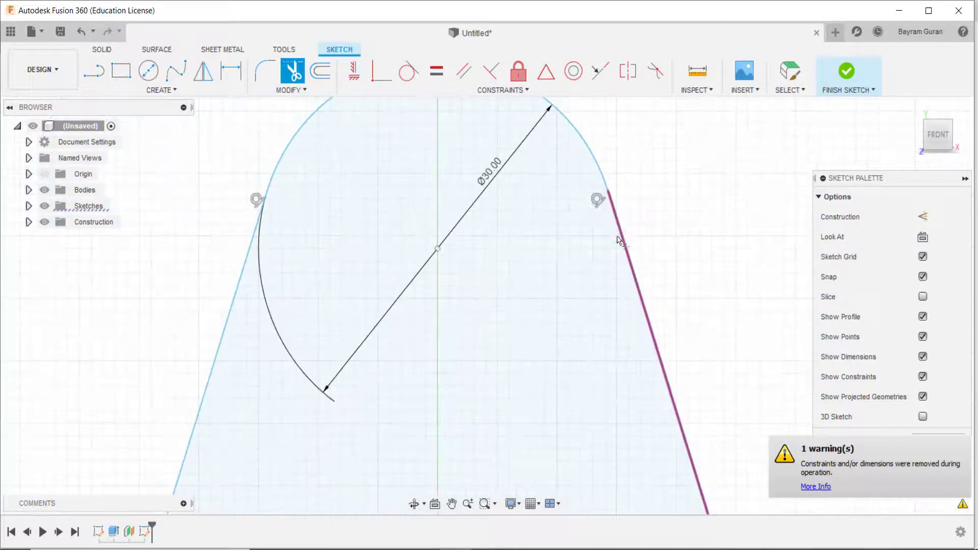
pyautogui.scroll(-2, 617, 239)
pyautogui.press('Escape')
pyautogui.scroll(-2, 609, 224)
pyautogui.moveTo(640, 258)
pyautogui.keyDown('shift'); pyautogui.mouseDown(button='middle')
pyautogui.moveTo(611, 272)
pyautogui.moveTo(630, 268)
pyautogui.moveTo(614, 174)
pyautogui.mouseUp(button='middle'); pyautogui.keyUp('shift')
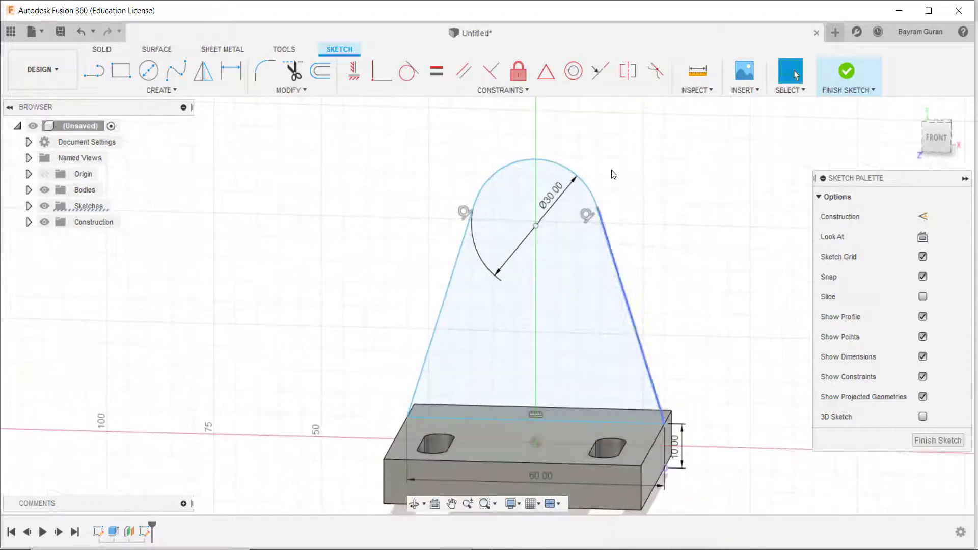
pyautogui.click(936, 138)
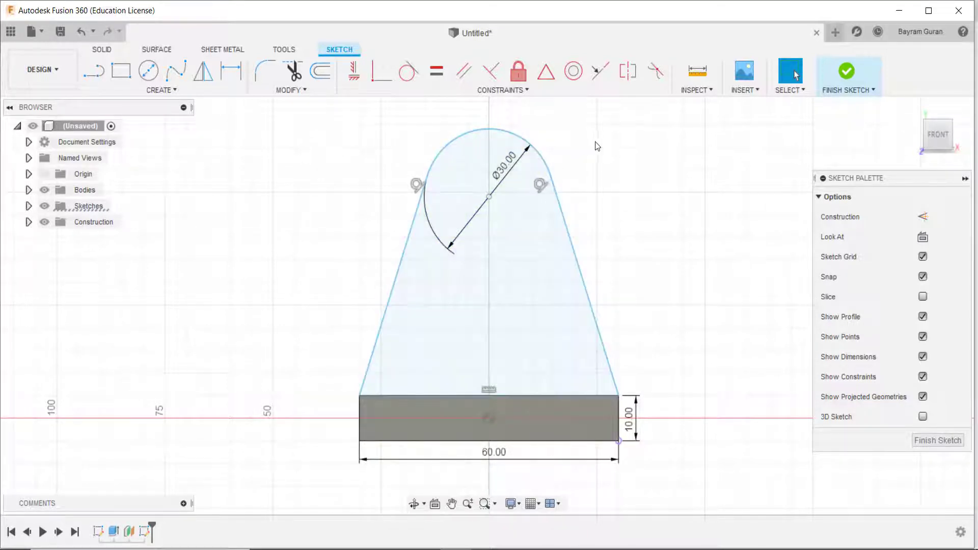
pyautogui.scroll(2, 490, 139)
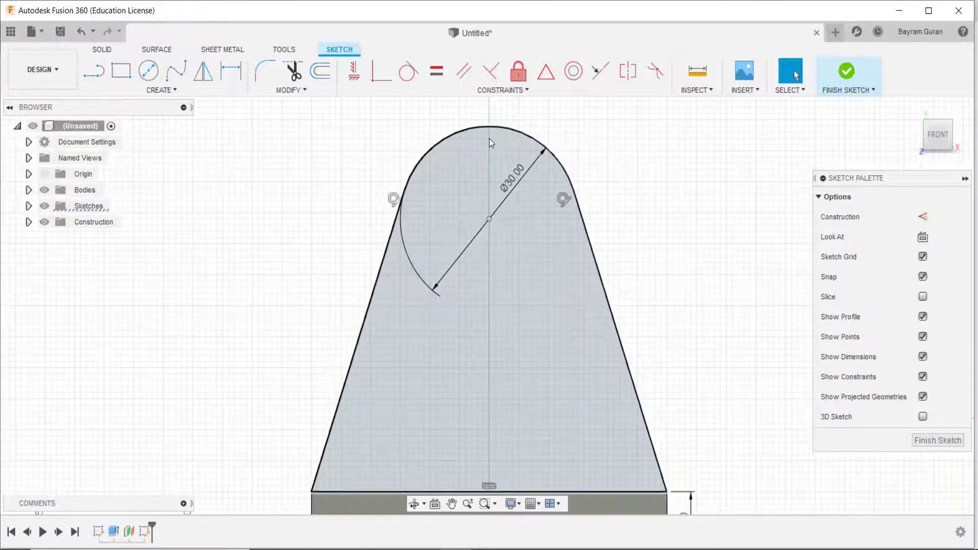
pyautogui.scroll(2, 491, 139)
# Draw the Ø15 mm hole circle centred on the arc's centre point
pyautogui.click(148, 70)
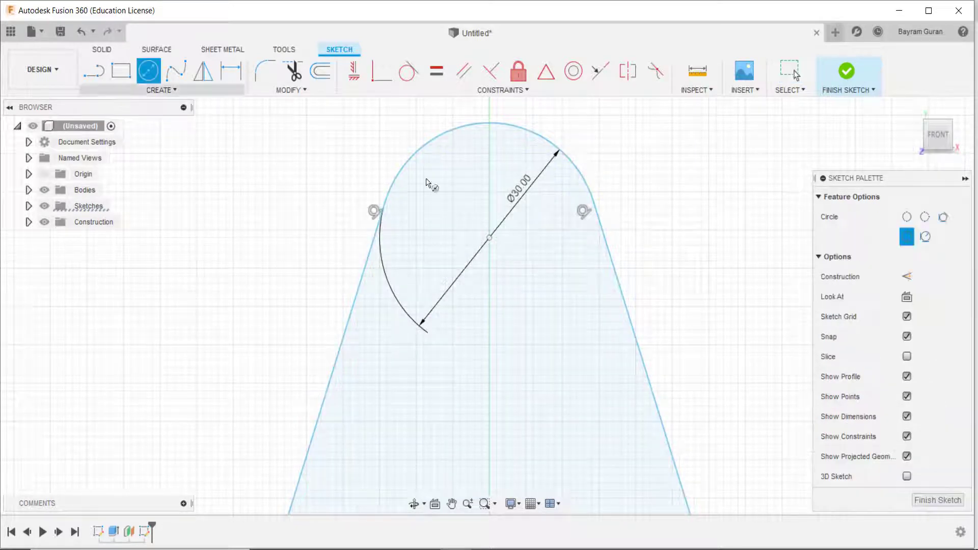
pyautogui.click(489, 238)
pyautogui.write('15')
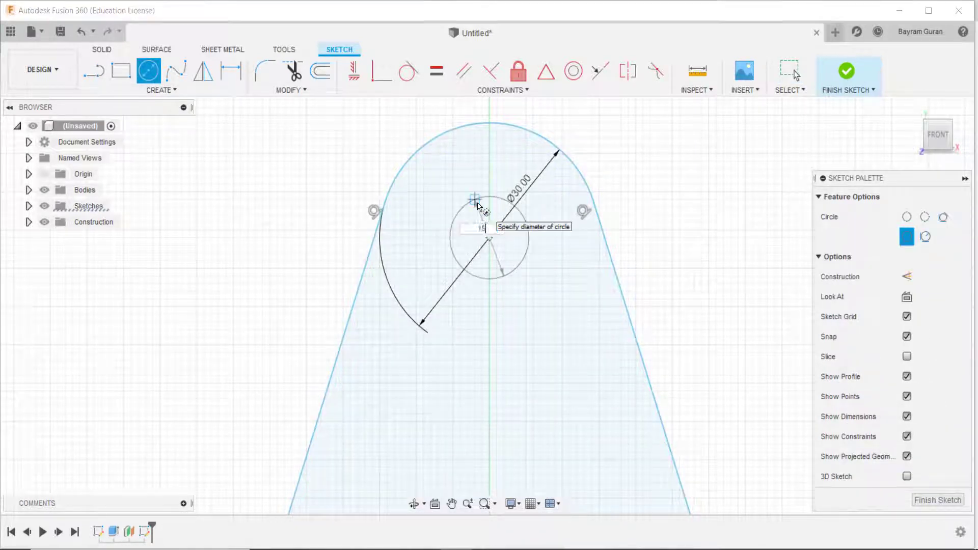
pyautogui.press('Return')
pyautogui.press('Escape')
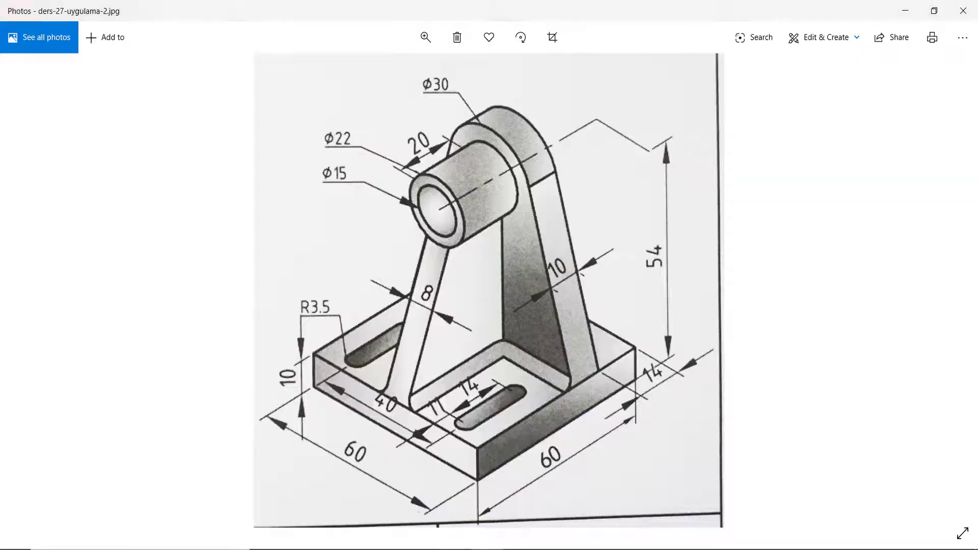
# Add a concentric Ø22 mm circle around the hole and tilt the view to check it
pyautogui.hotkey('alt', 'Tab')
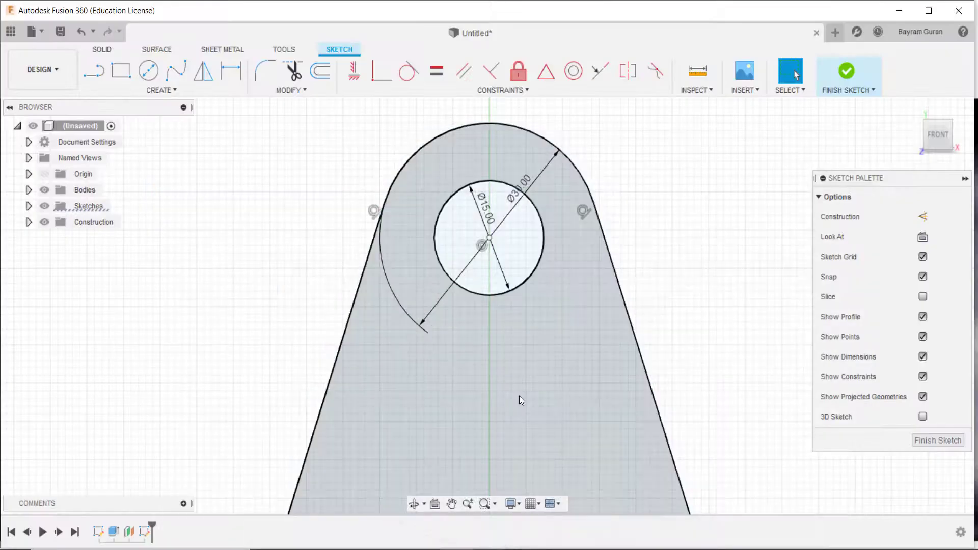
pyautogui.click(489, 238)
pyautogui.write('2')
pyautogui.press('Return')
pyautogui.press('Escape')
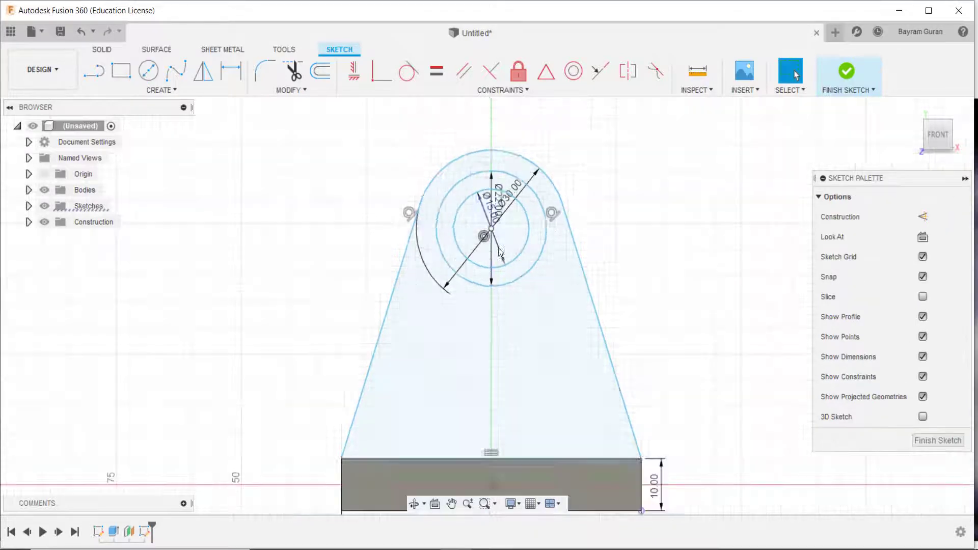
pyautogui.scroll(-3, 537, 233)
pyautogui.moveTo(536, 234)
pyautogui.keyDown('shift'); pyautogui.mouseDown(button='middle')
pyautogui.moveTo(539, 252)
pyautogui.moveTo(503, 222)
pyautogui.mouseUp(button='middle'); pyautogui.keyUp('shift')
pyautogui.scroll(2, 494, 220)
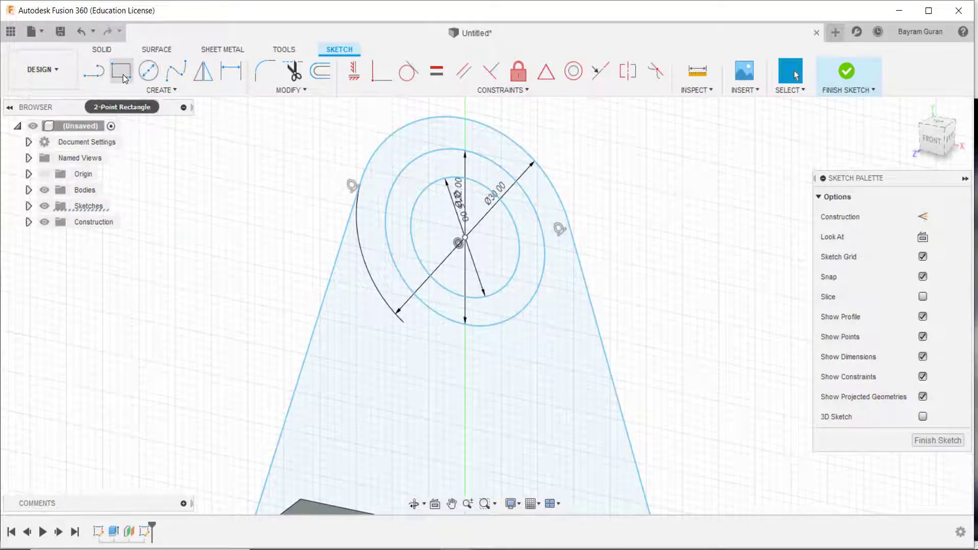
# Finish the sketch and extrude the outer profile plus the ring, leaving the Ø15 hole open
pyautogui.hotkey('alt', 'Tab')
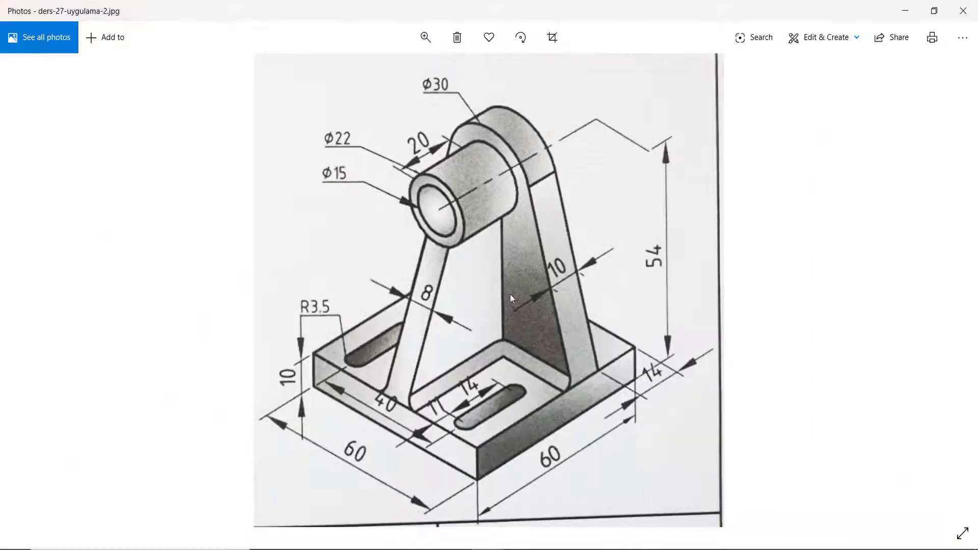
pyautogui.click(914, 7)
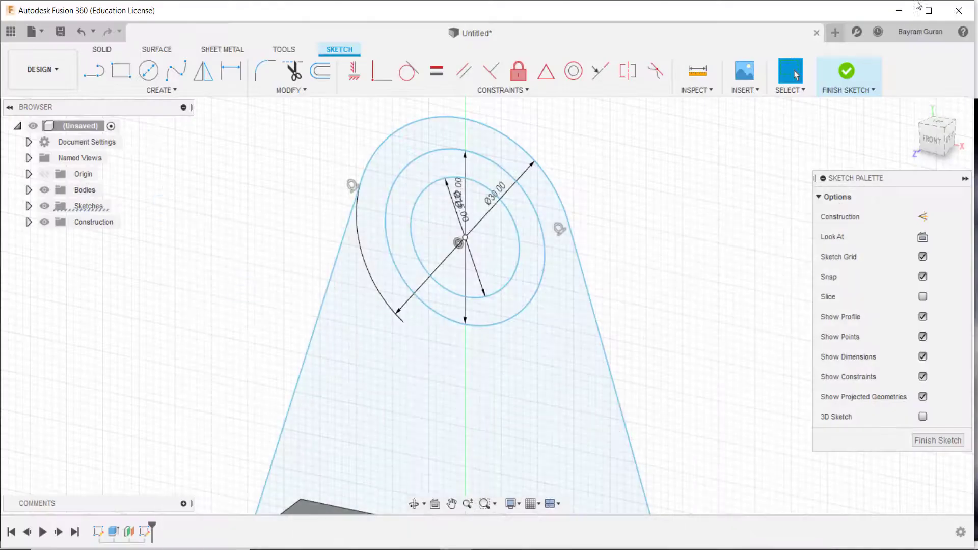
pyautogui.click(843, 74)
pyautogui.press('e')
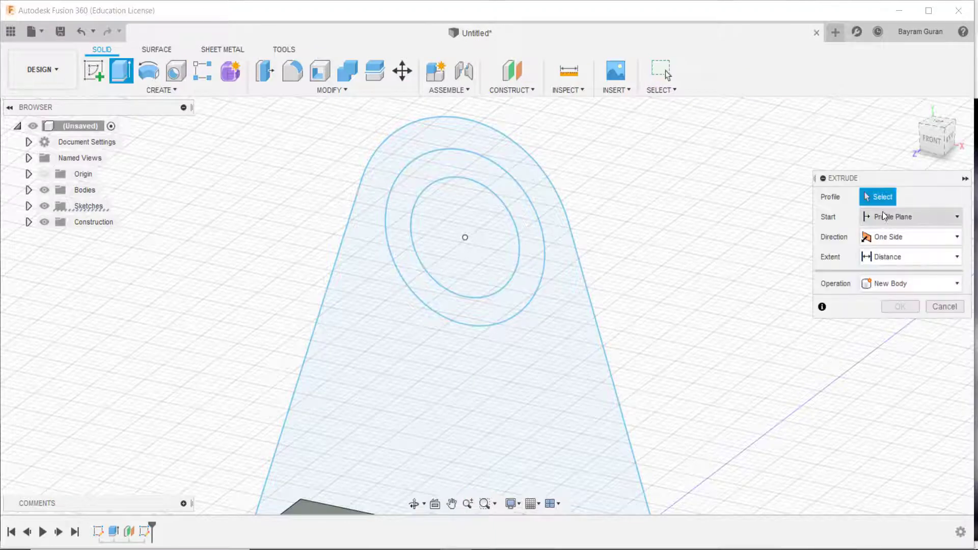
pyautogui.click(530, 181)
pyautogui.scroll(2, 555, 240)
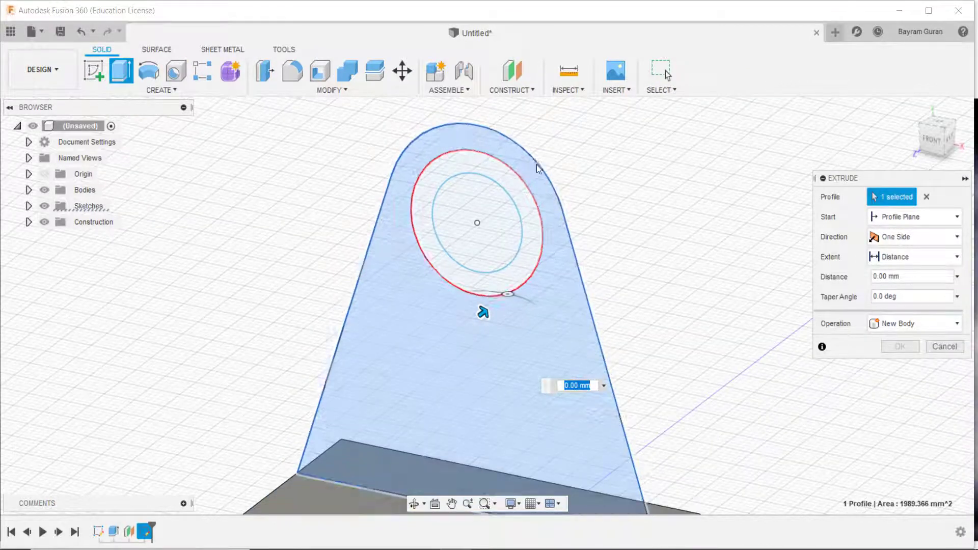
pyautogui.click(518, 228)
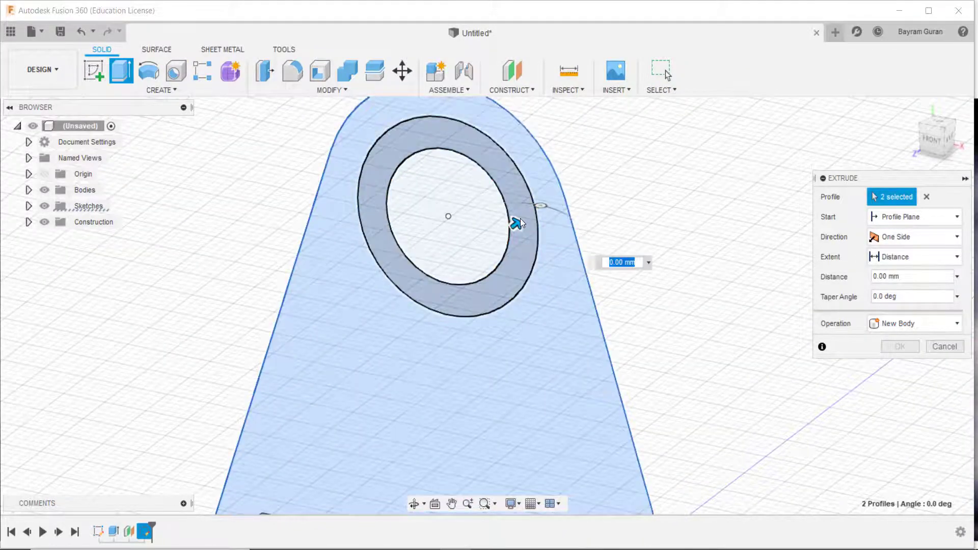
pyautogui.scroll(-3, 565, 260)
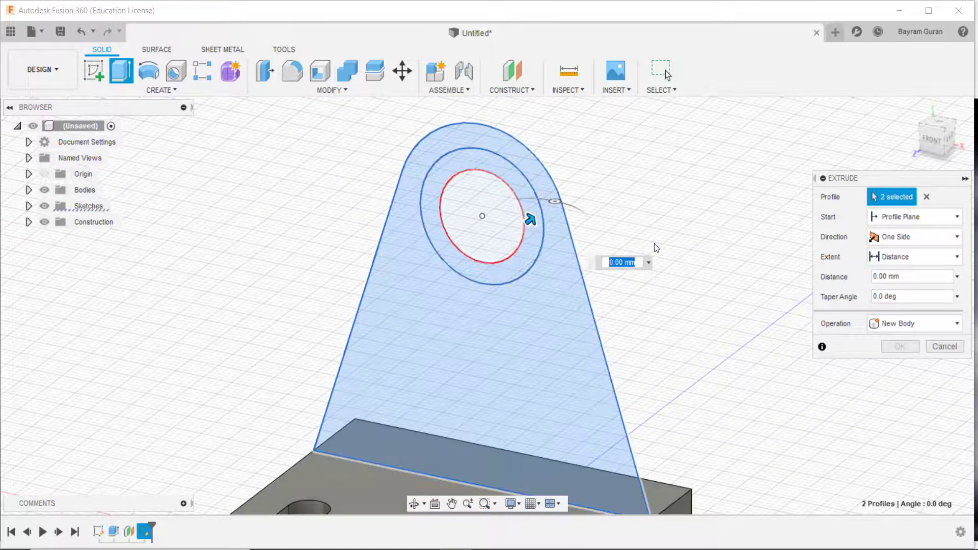
pyautogui.press('BackSpace')
pyautogui.press('Return')
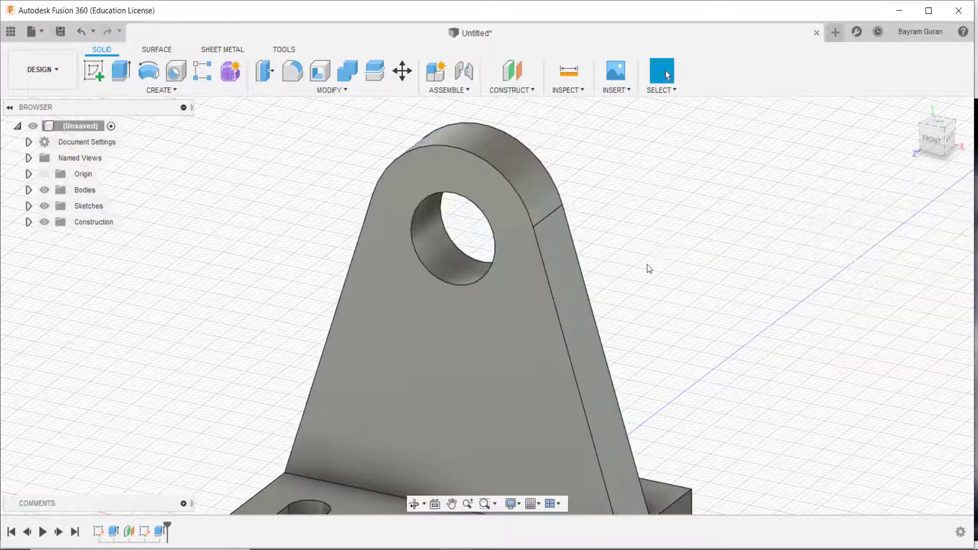
pyautogui.keyDown('shift'); pyautogui.moveTo(648, 269); pyautogui.dragTo(626, 360, button='middle'); pyautogui.keyUp('shift')
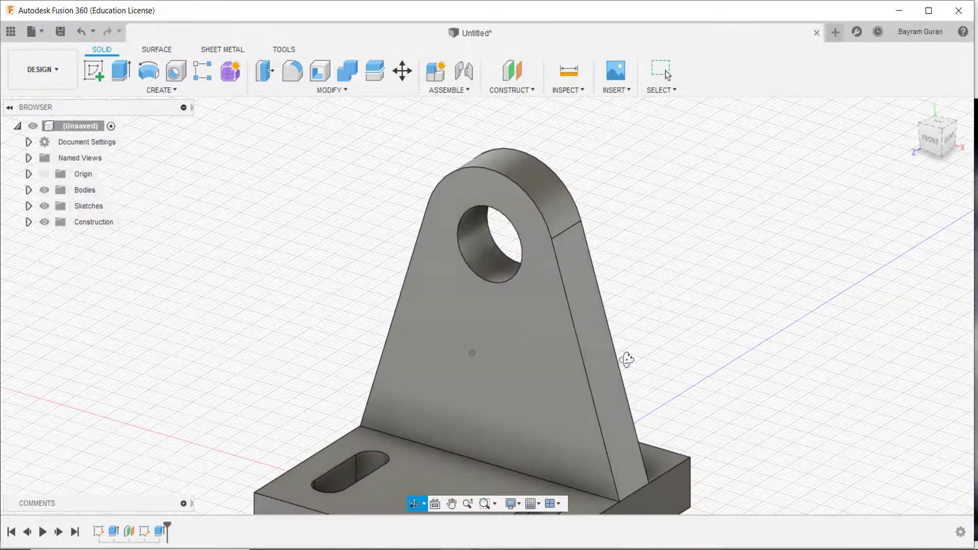
# Check the reference drawing, then make Sketch3 visible again in the browser
pyautogui.press('Escape')
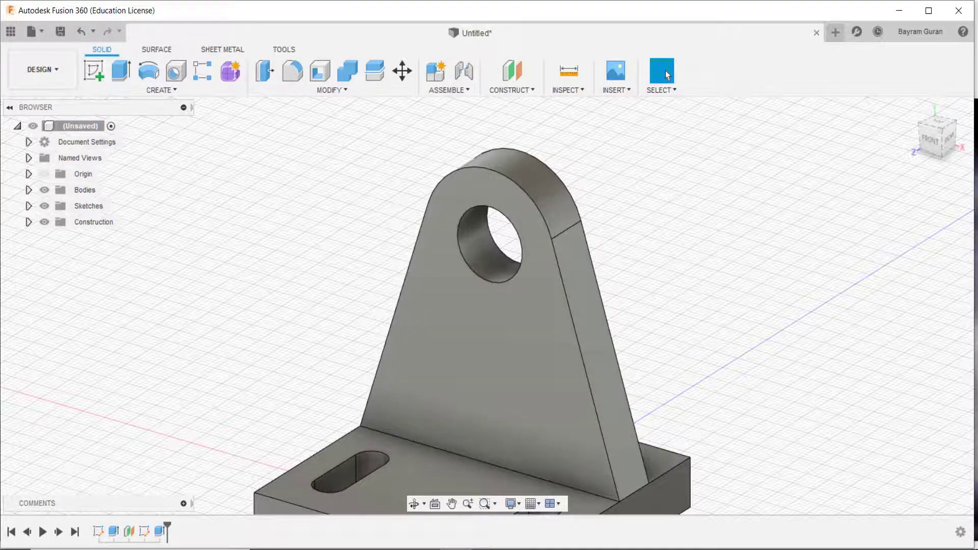
pyautogui.hotkey('alt', 'Tab')
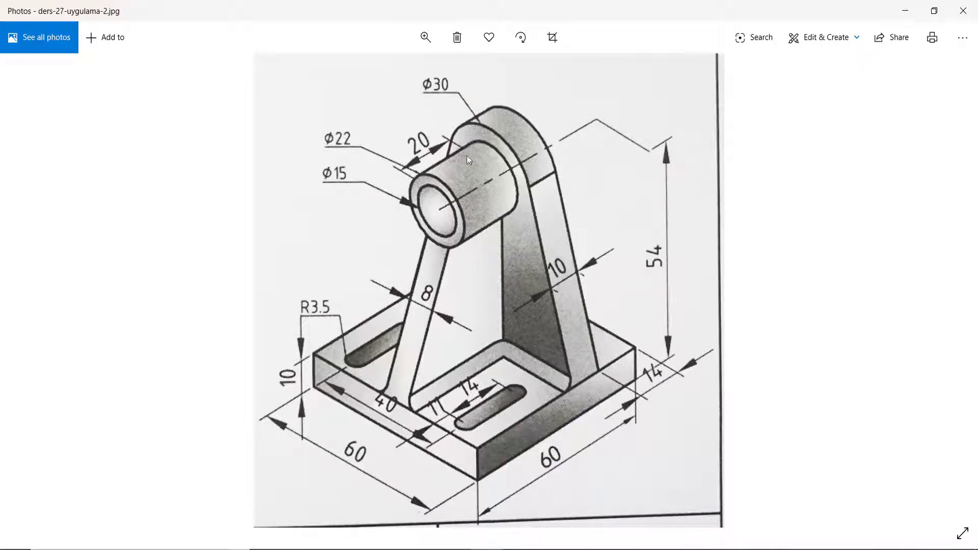
pyautogui.click(905, 10)
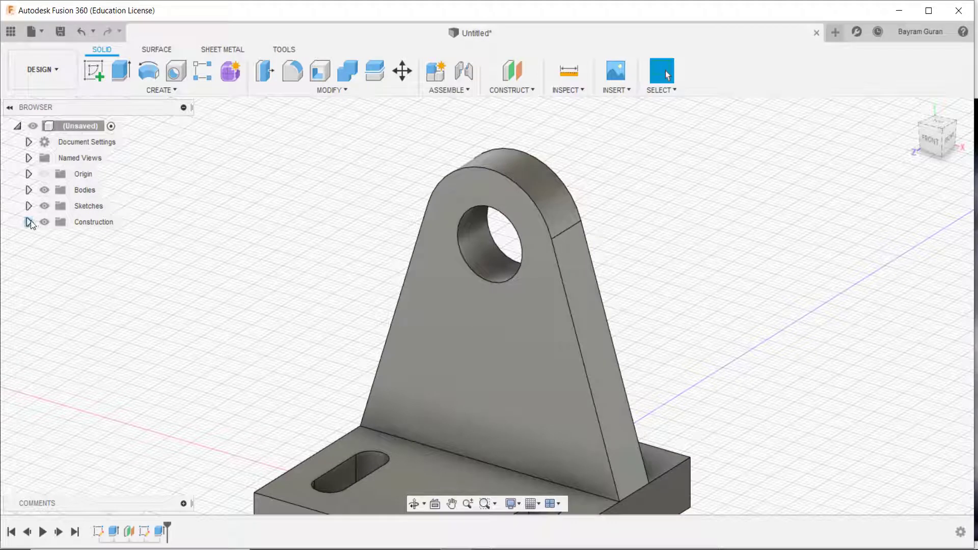
pyautogui.click(29, 207)
pyautogui.click(93, 238)
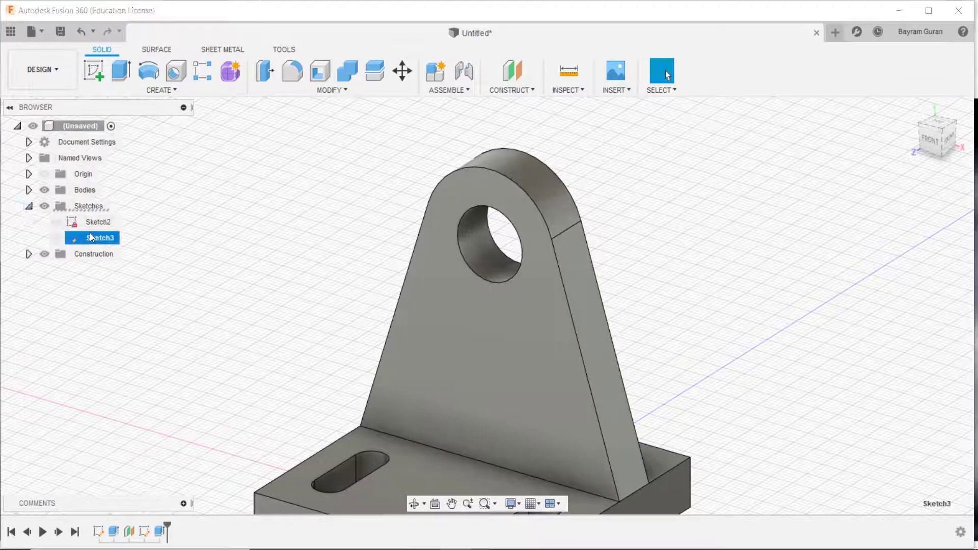
pyautogui.click(56, 239)
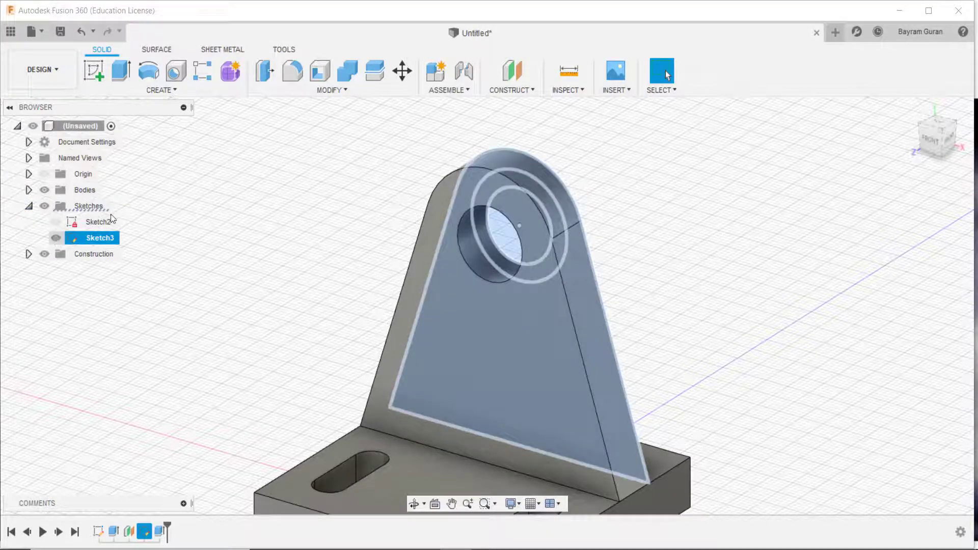
# Extrude Sketch3's ring -30 mm as a Join to form the Ø22 boss
pyautogui.click(118, 73)
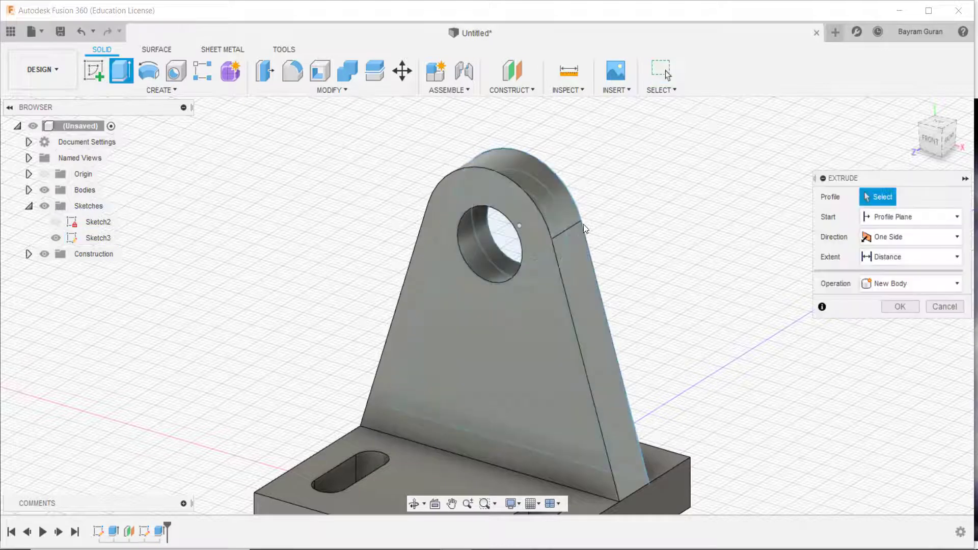
pyautogui.click(554, 211)
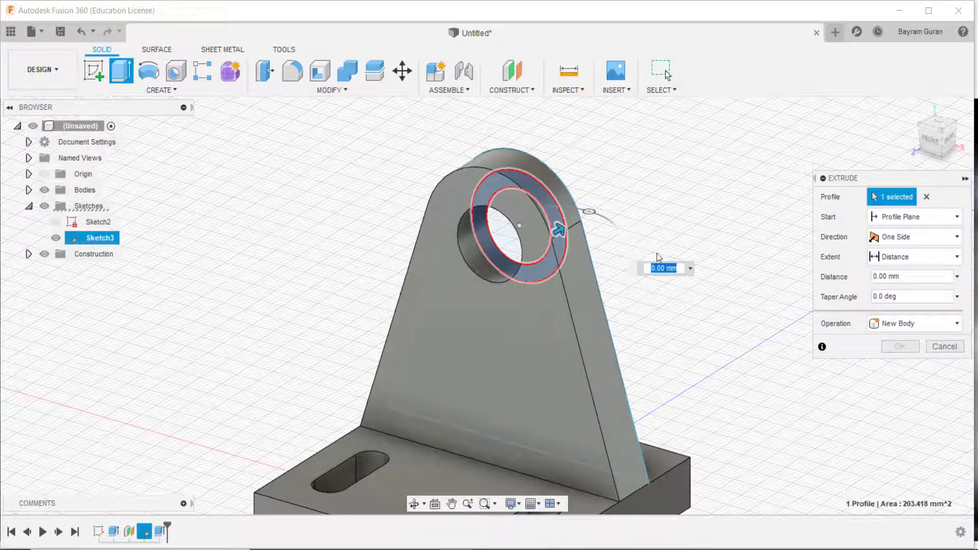
pyautogui.write('-30')
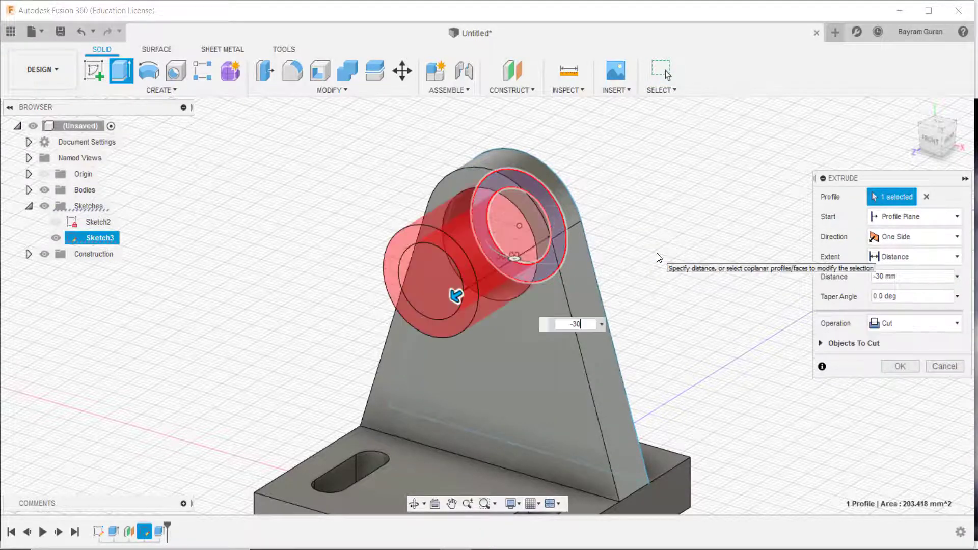
pyautogui.click(931, 324)
pyautogui.click(919, 343)
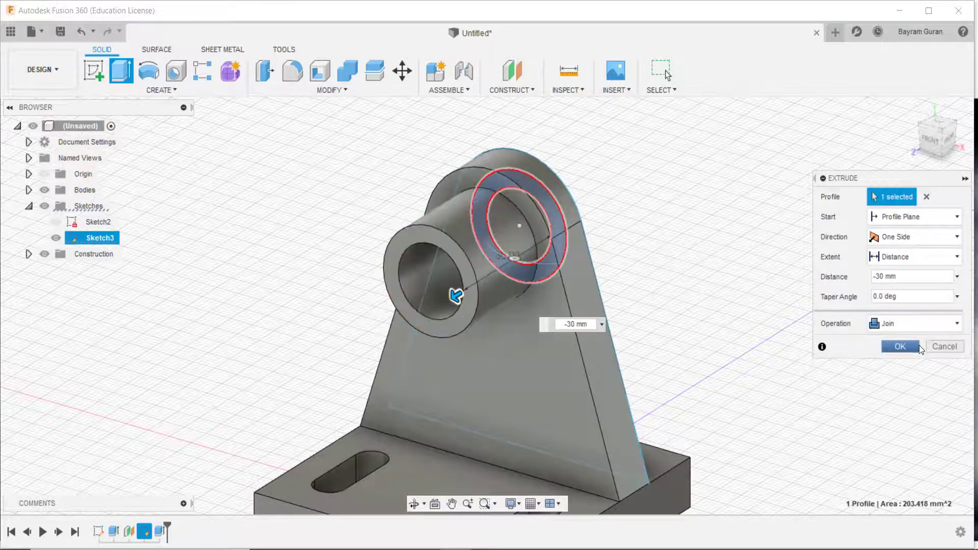
pyautogui.click(904, 349)
pyautogui.keyDown('shift'); pyautogui.moveTo(660, 329); pyautogui.dragTo(438, 146, button='middle'); pyautogui.keyUp('shift')
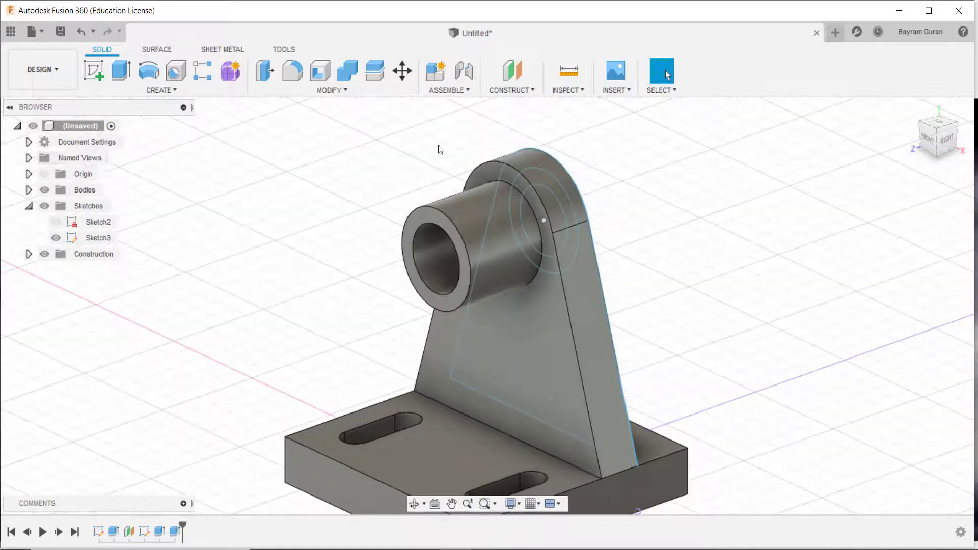
# Hide Sketch3's lines and reorient the model after checking the reference drawing
pyautogui.click(56, 238)
pyautogui.moveTo(515, 333)
pyautogui.keyDown('shift'); pyautogui.mouseDown(button='middle')
pyautogui.moveTo(595, 350)
pyautogui.moveTo(666, 330)
pyautogui.moveTo(469, 334)
pyautogui.moveTo(502, 332)
pyautogui.moveTo(463, 303)
pyautogui.mouseUp(button='middle'); pyautogui.keyUp('shift')
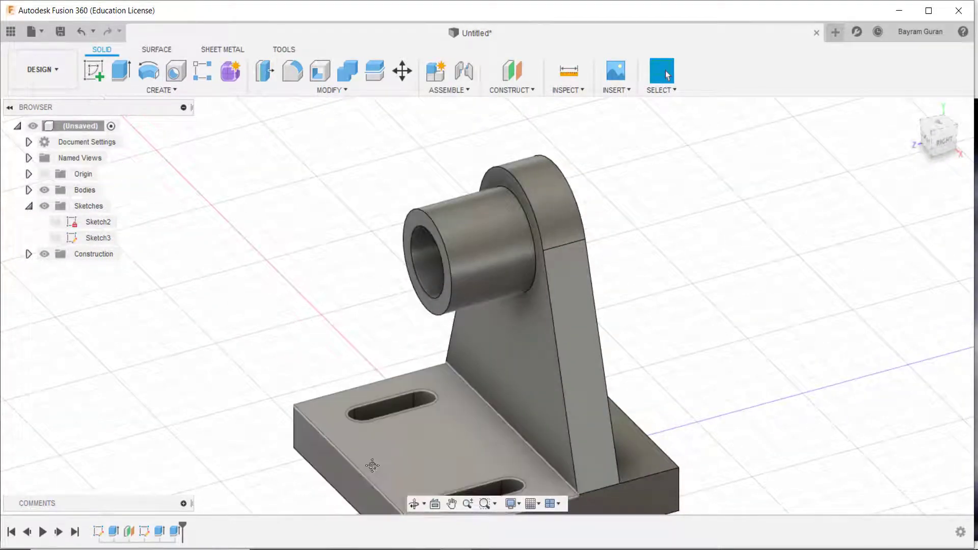
pyautogui.moveTo(371, 463); pyautogui.dragTo(407, 262, button='middle')
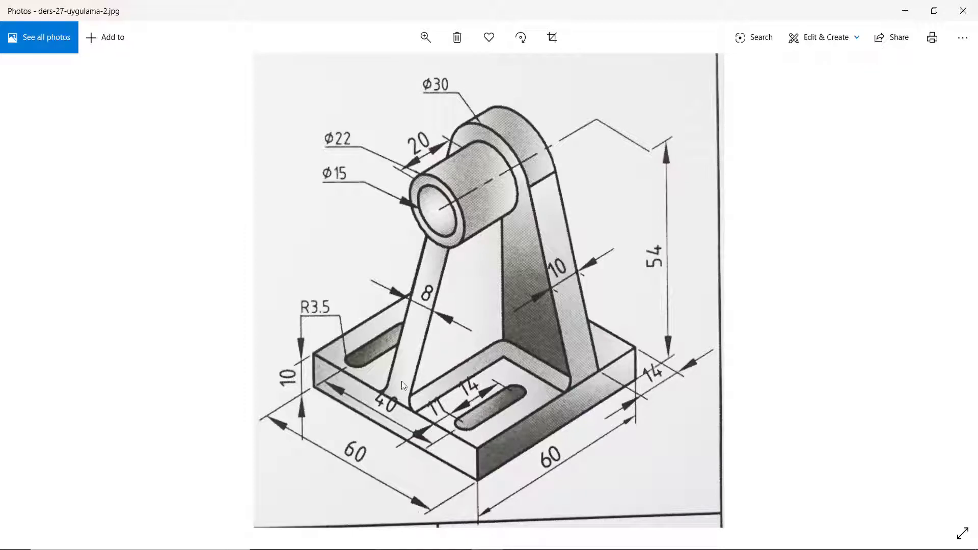
pyautogui.click(904, 11)
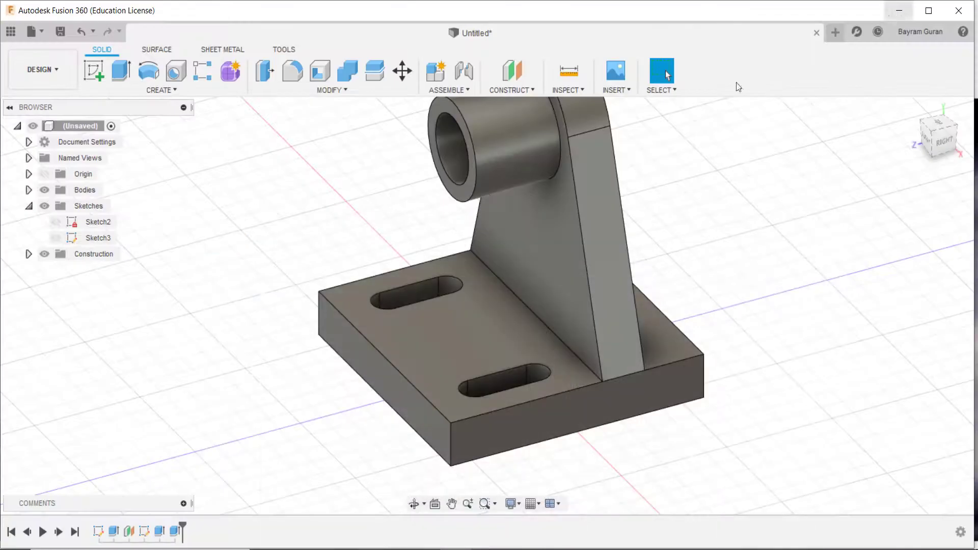
# Orbit to a top-down view of the base and show the Construct options
pyautogui.moveTo(424, 203); pyautogui.dragTo(458, 237)
pyautogui.press('Escape')
pyautogui.scroll(2, 472, 227)
pyautogui.scroll(2, 482, 161)
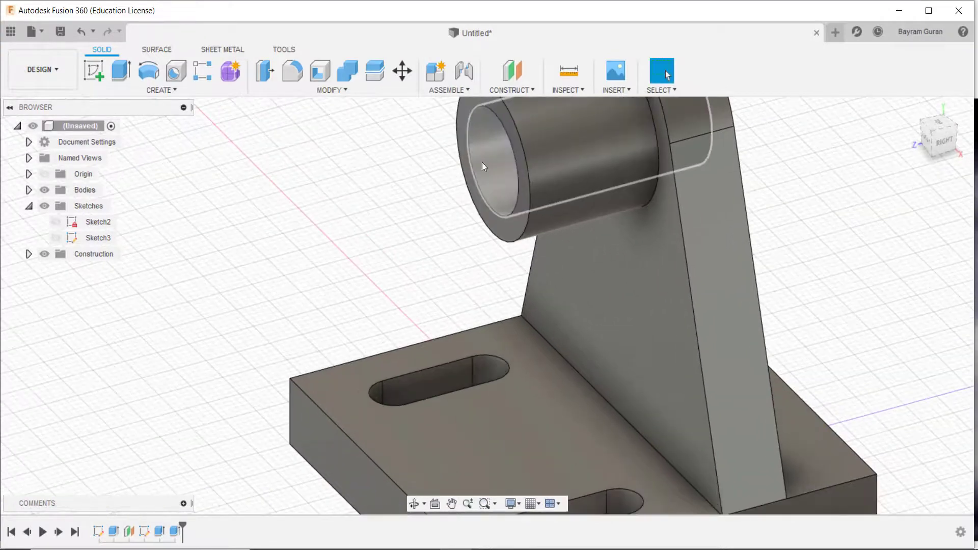
pyautogui.scroll(-2, 525, 244)
pyautogui.keyDown('shift'); pyautogui.moveTo(304, 124); pyautogui.dragTo(326, 168, button='middle'); pyautogui.keyUp('shift')
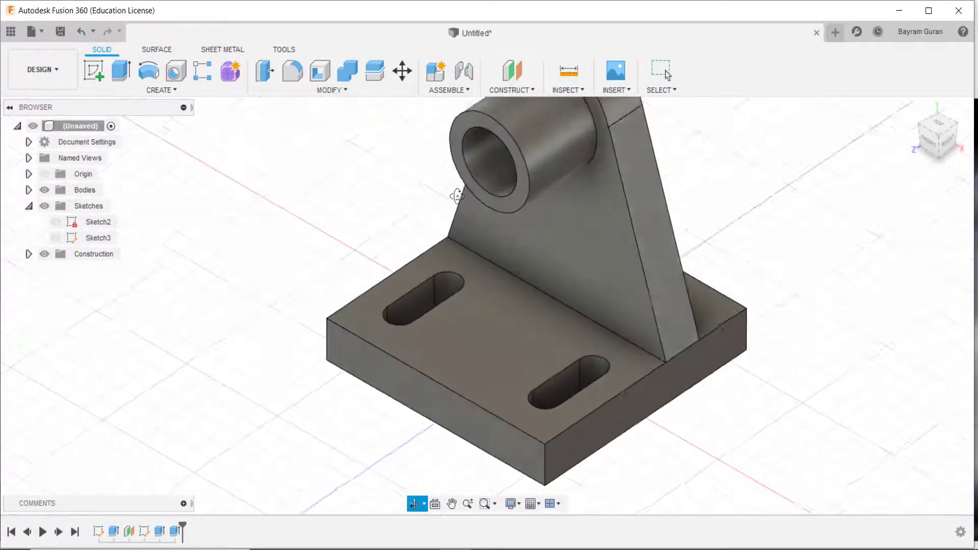
pyautogui.click(515, 88)
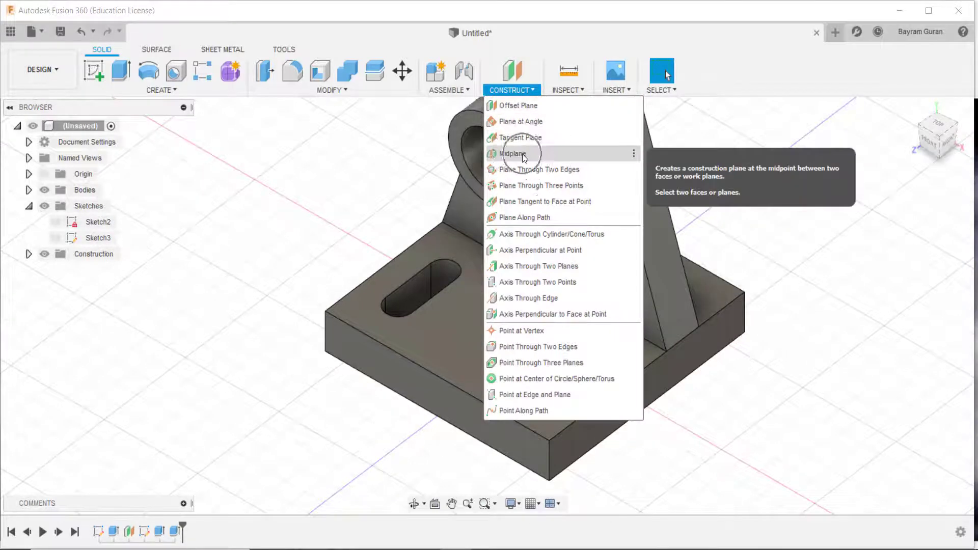
# Create a midplane between the two base plate faces
pyautogui.click(524, 158)
pyautogui.click(649, 377)
pyautogui.keyDown('shift'); pyautogui.moveTo(649, 378); pyautogui.dragTo(568, 304, button='middle'); pyautogui.keyUp('shift')
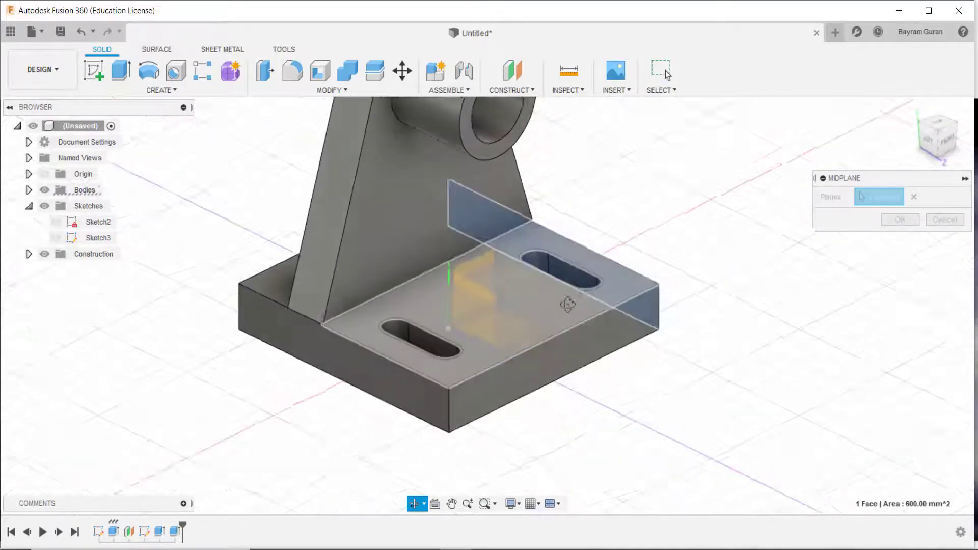
pyautogui.click(428, 412)
pyautogui.press('Return')
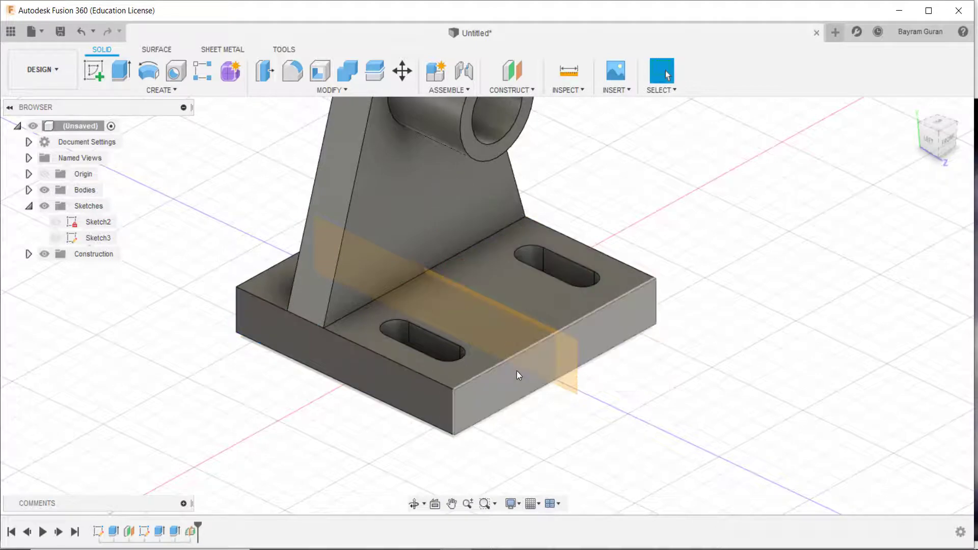
# Start Sketch4 on the new midplane
pyautogui.keyDown('shift'); pyautogui.moveTo(518, 376); pyautogui.dragTo(465, 295, button='middle'); pyautogui.keyUp('shift')
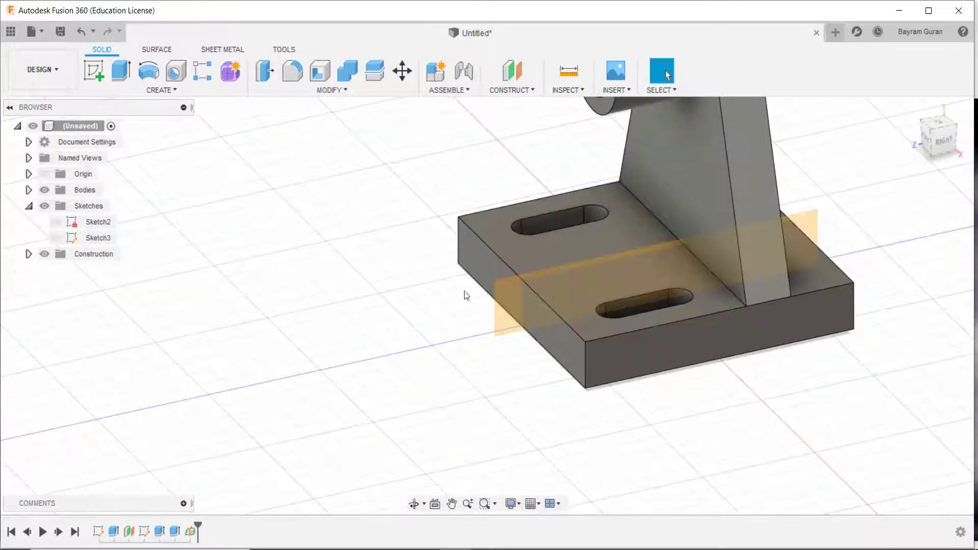
pyautogui.click(92, 71)
pyautogui.click(506, 307)
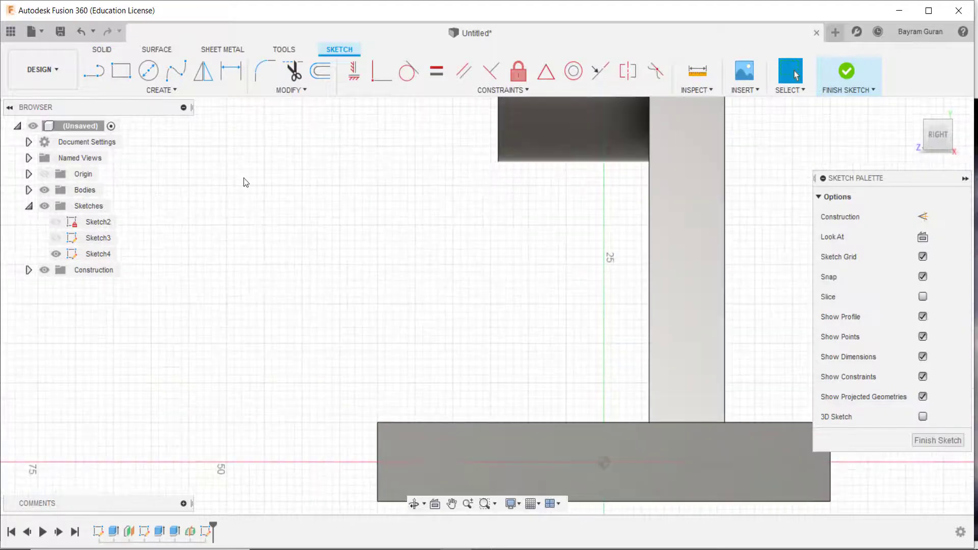
# Draw the slanted web edge from the boss corner to the base, then along the base top
pyautogui.click(94, 76)
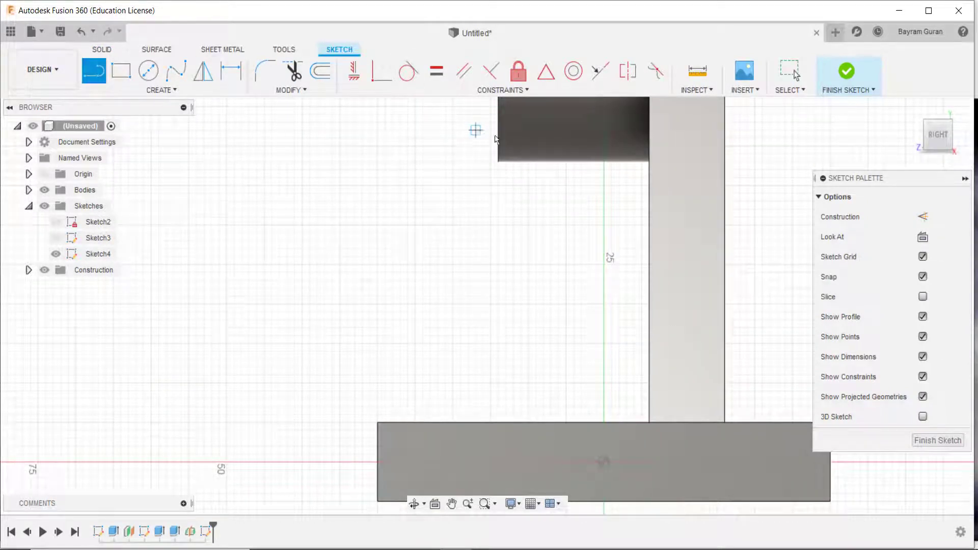
pyautogui.scroll(3, 495, 164)
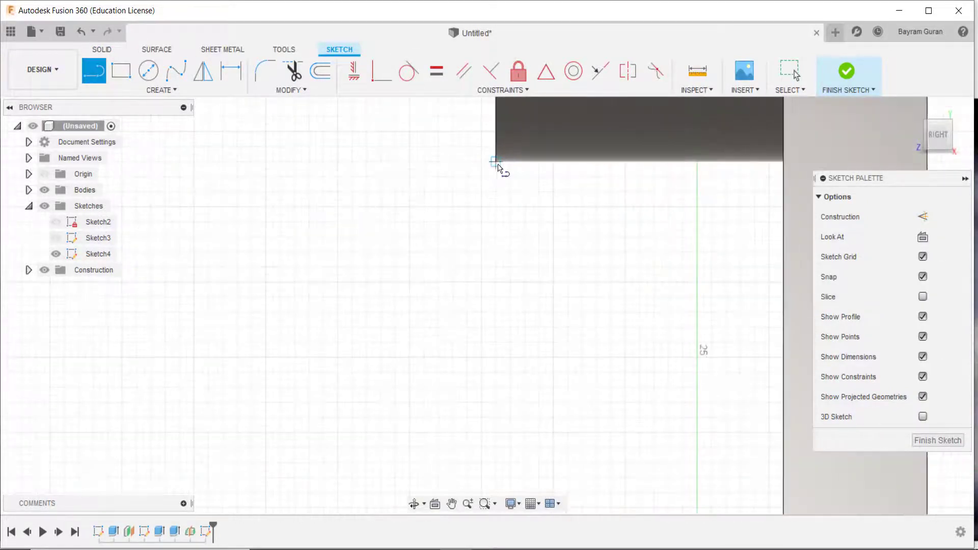
pyautogui.click(497, 165)
pyautogui.scroll(-2, 497, 165)
pyautogui.scroll(-1, 458, 203)
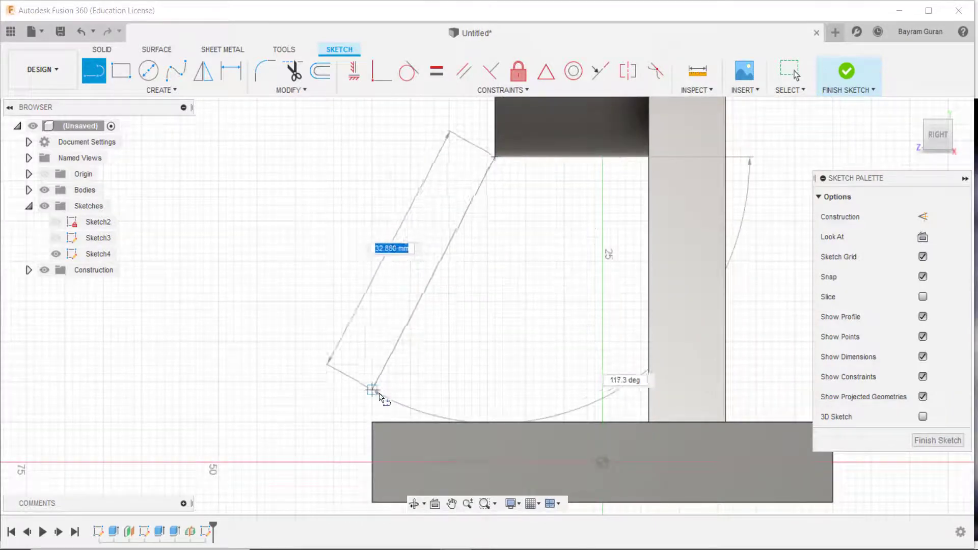
pyautogui.click(371, 421)
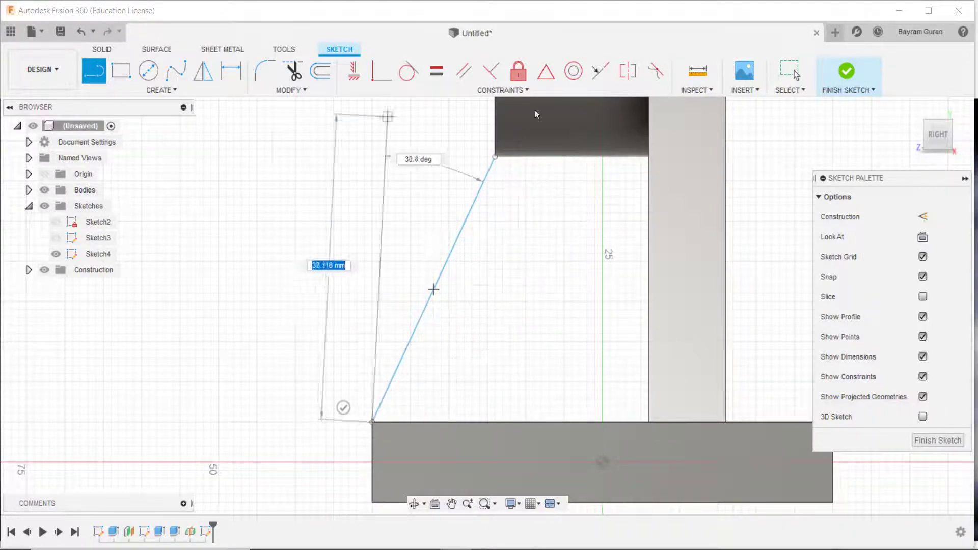
pyautogui.click(650, 422)
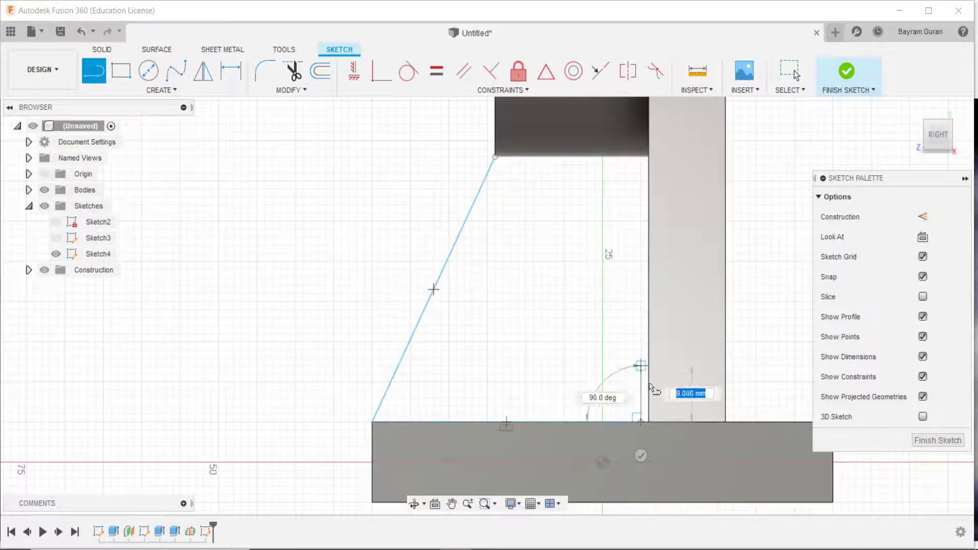
pyautogui.scroll(3, 639, 436)
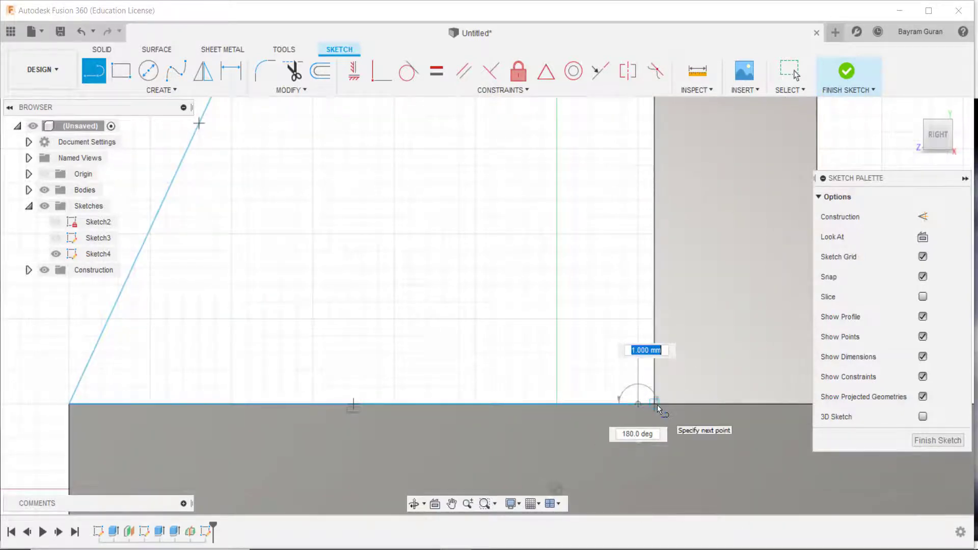
pyautogui.press('Escape')
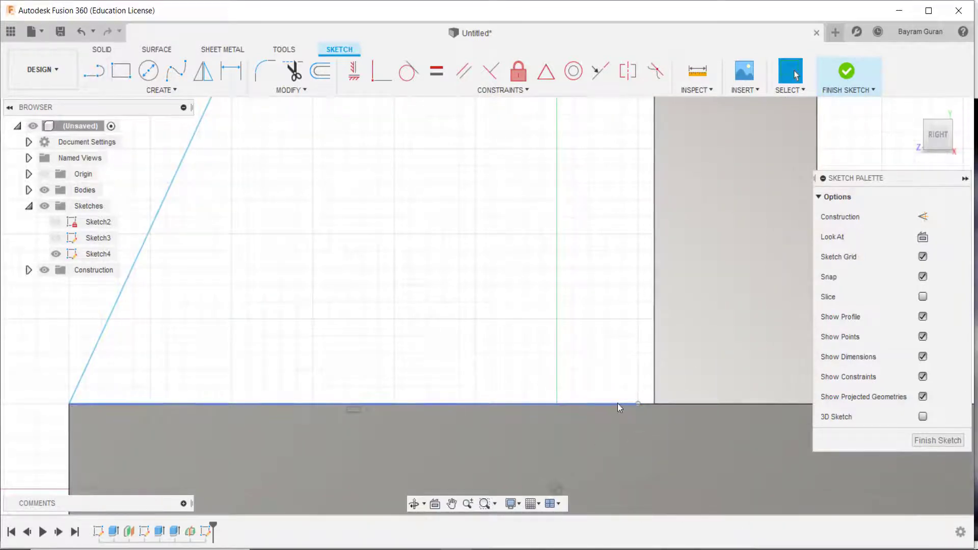
# Close the web profile with a line back to the boss corner and finish Sketch4
pyautogui.scroll(-2, 622, 365)
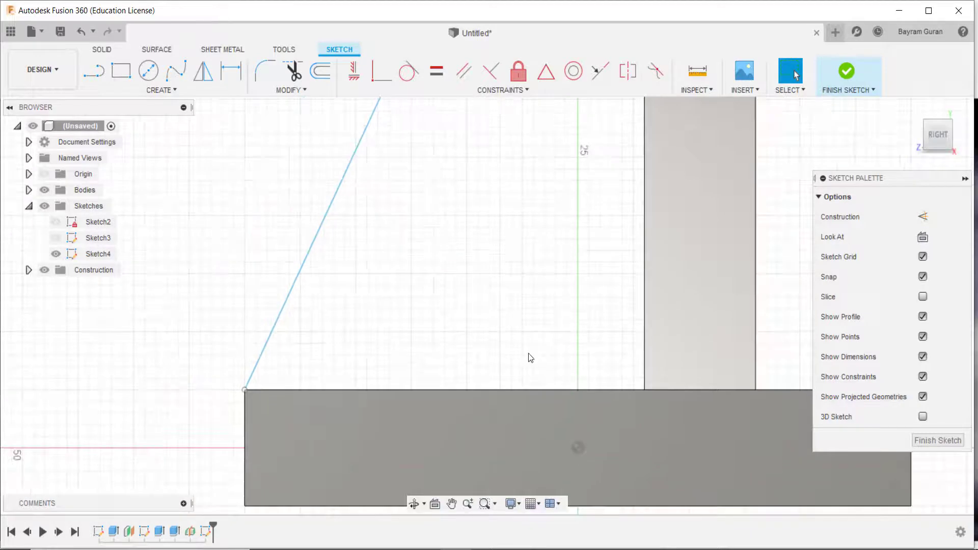
pyautogui.press('l')
pyautogui.click(243, 389)
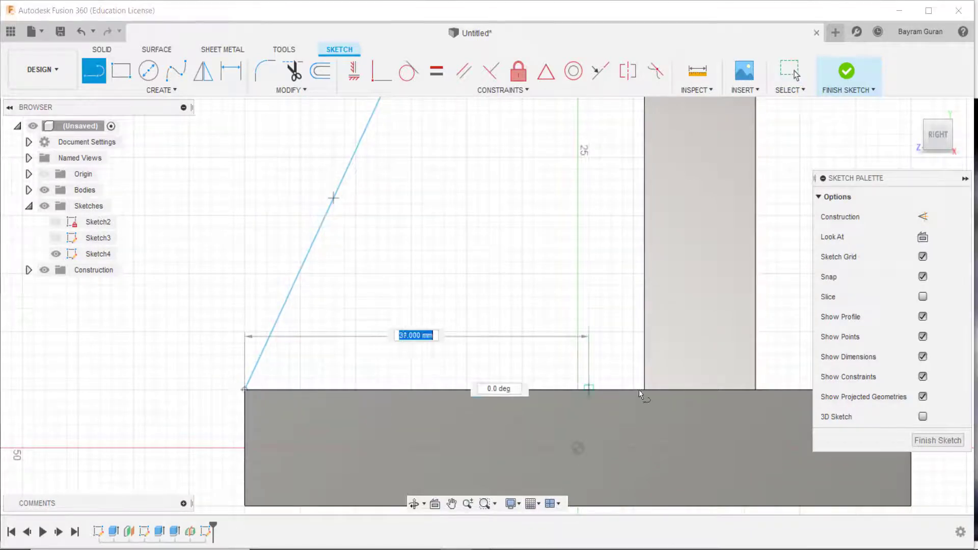
pyautogui.scroll(-3, 573, 419)
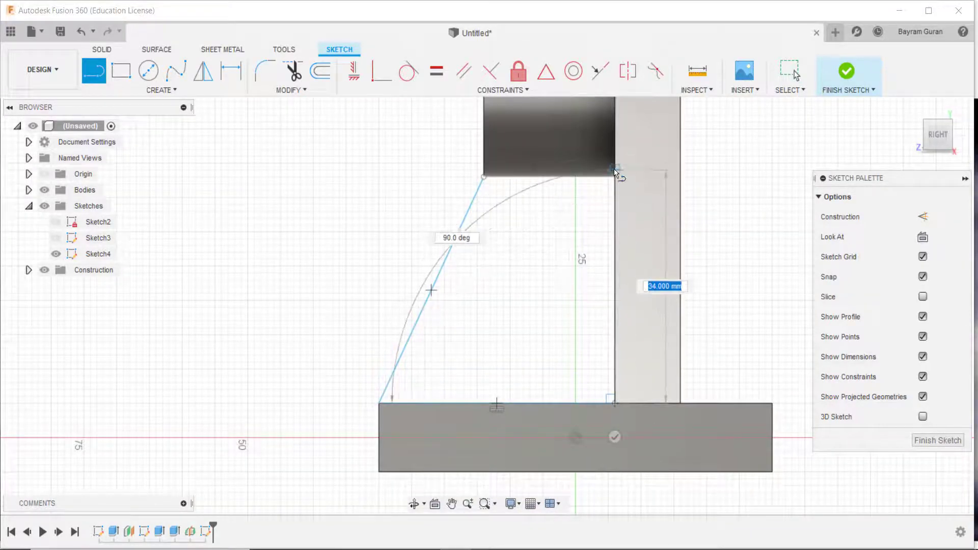
pyautogui.click(613, 177)
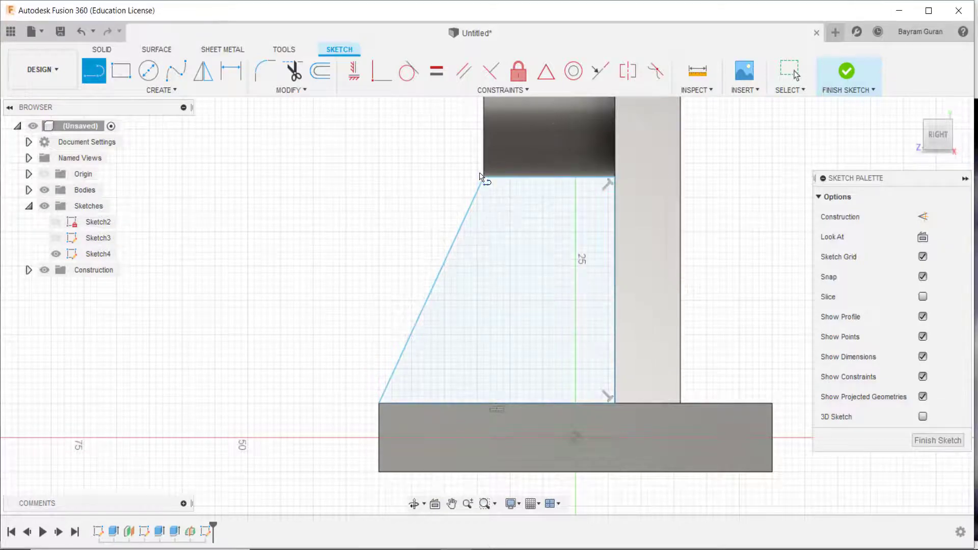
pyautogui.scroll(-1, 595, 186)
pyautogui.press('Escape')
pyautogui.moveTo(513, 199)
pyautogui.keyDown('shift'); pyautogui.mouseDown(button='middle')
pyautogui.moveTo(696, 209)
pyautogui.moveTo(560, 214)
pyautogui.mouseUp(button='middle'); pyautogui.keyUp('shift')
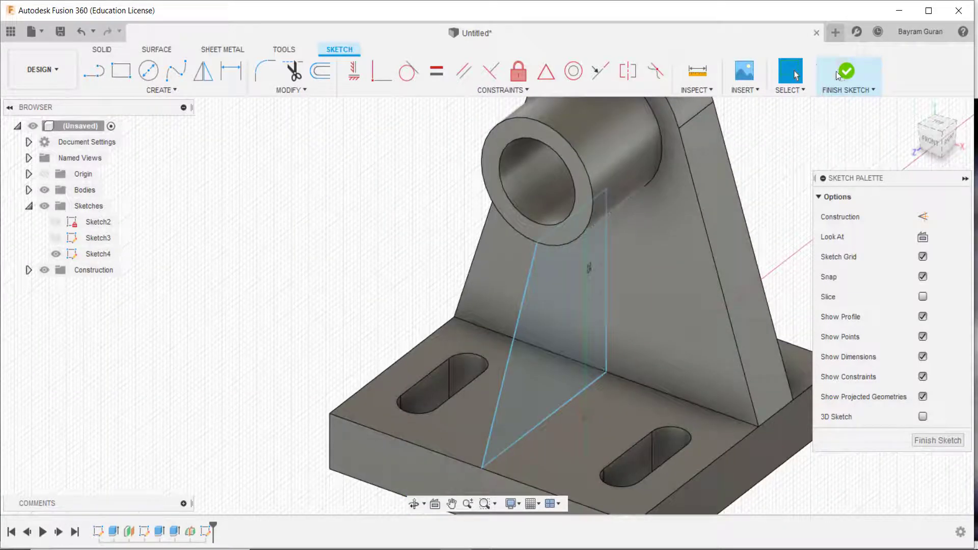
pyautogui.click(838, 74)
# Extrude the web profile symmetrically to an 8 mm thick rib
pyautogui.press('e')
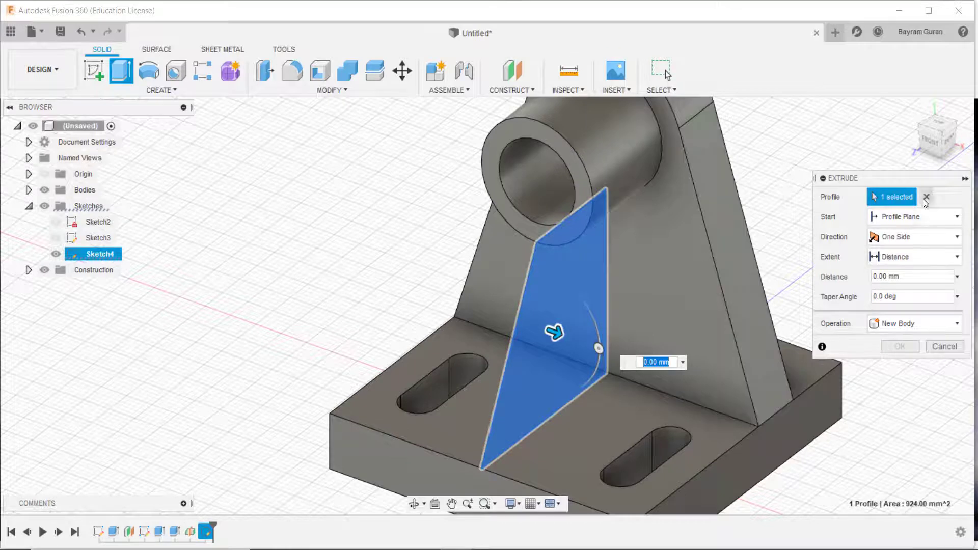
pyautogui.click(922, 216)
pyautogui.click(921, 217)
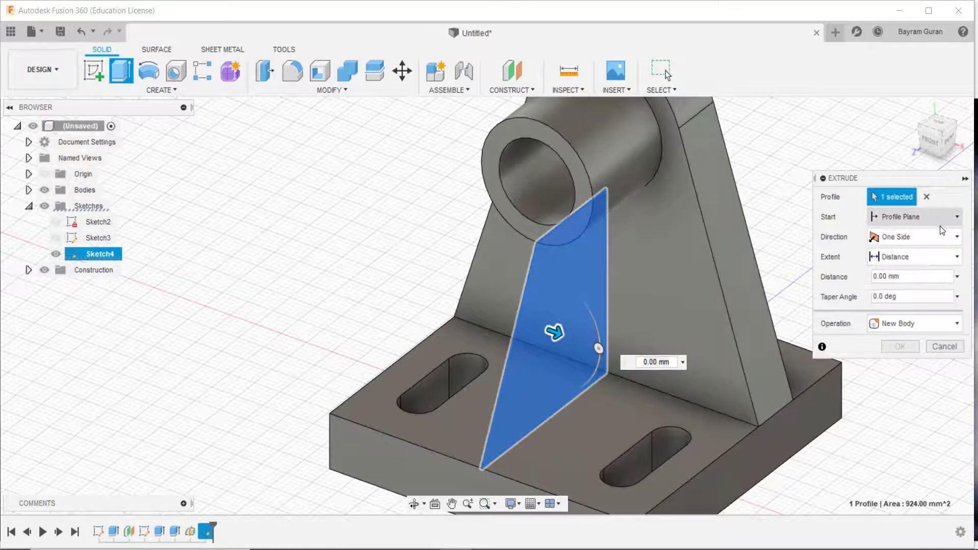
pyautogui.click(938, 236)
pyautogui.press('Escape')
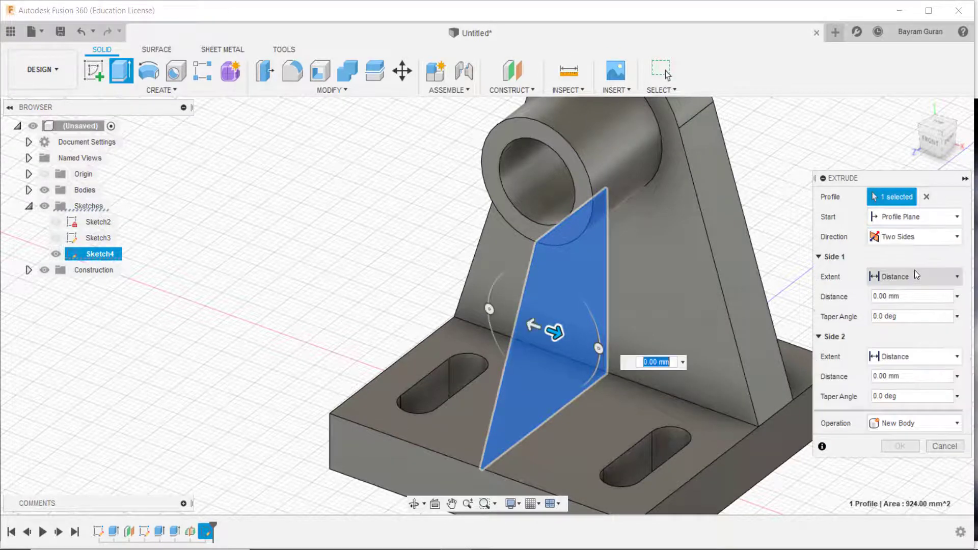
pyautogui.click(914, 237)
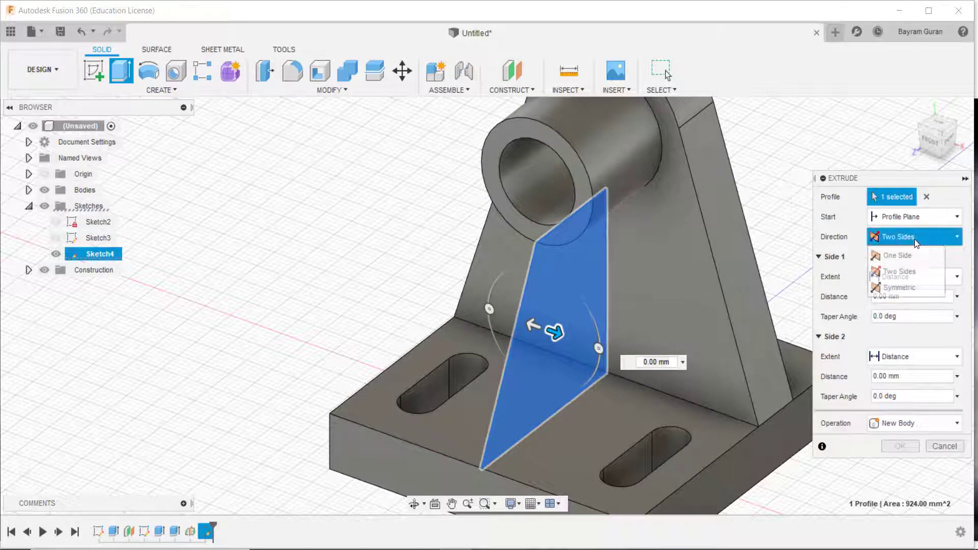
pyautogui.click(913, 287)
pyautogui.doubleClick(908, 295)
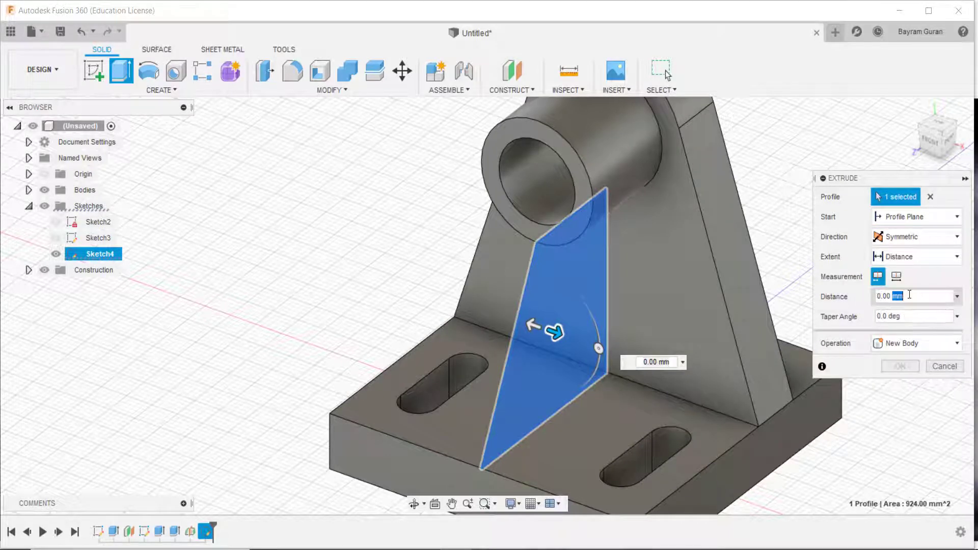
pyautogui.press('BackSpace')
pyautogui.press('BackSpace')
pyautogui.press('BackSpace')
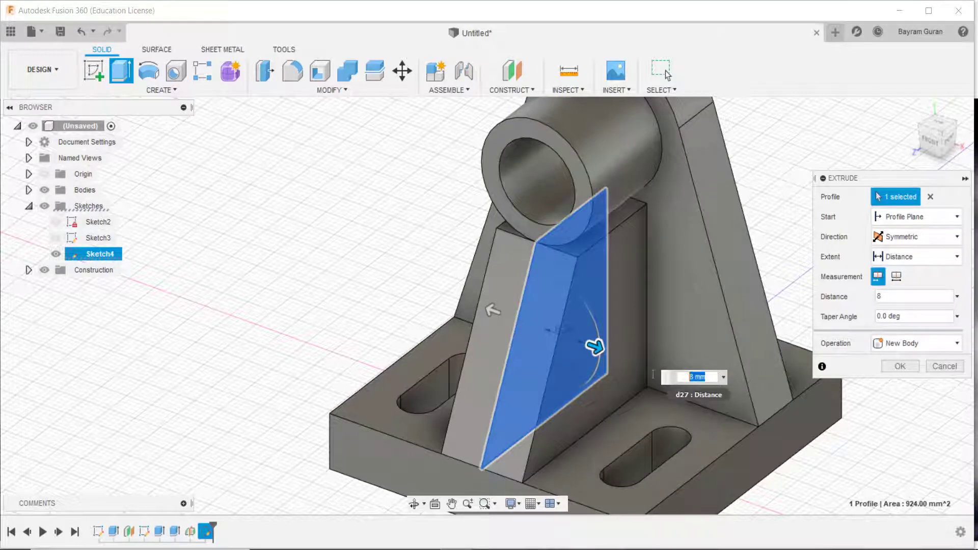
pyautogui.press('Return')
# Pan across the new rib and switch to the Photos reference drawing
pyautogui.scroll(2, 560, 326)
pyautogui.moveTo(561, 326)
pyautogui.mouseDown(button='middle')
pyautogui.moveTo(564, 316)
pyautogui.moveTo(665, 308)
pyautogui.moveTo(672, 325)
pyautogui.moveTo(544, 356)
pyautogui.moveTo(611, 332)
pyautogui.moveTo(509, 545)
pyautogui.mouseUp(button='middle')
pyautogui.click(489, 548)
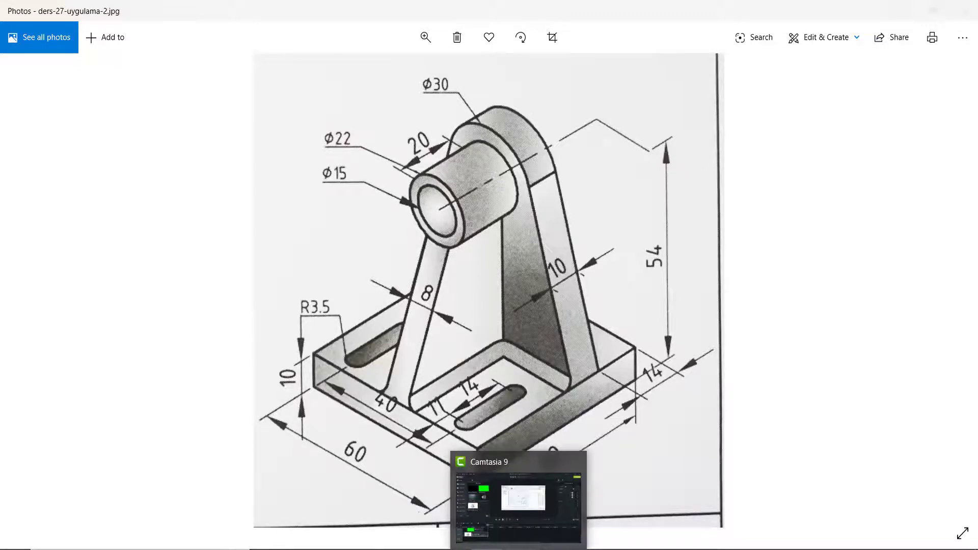
# Back in Fusion 360, zoom and orbit to inspect the rib top against the boss
pyautogui.click(517, 504)
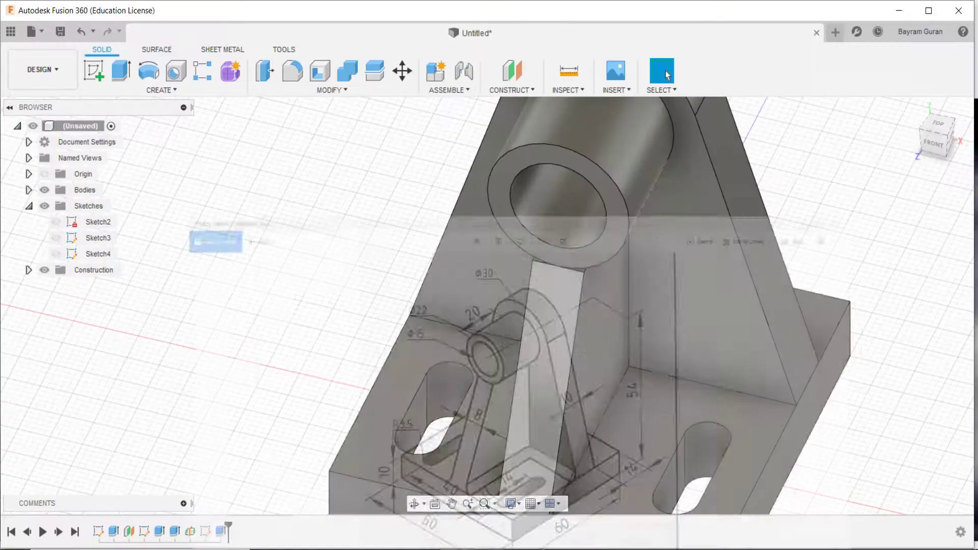
pyautogui.scroll(5, 585, 263)
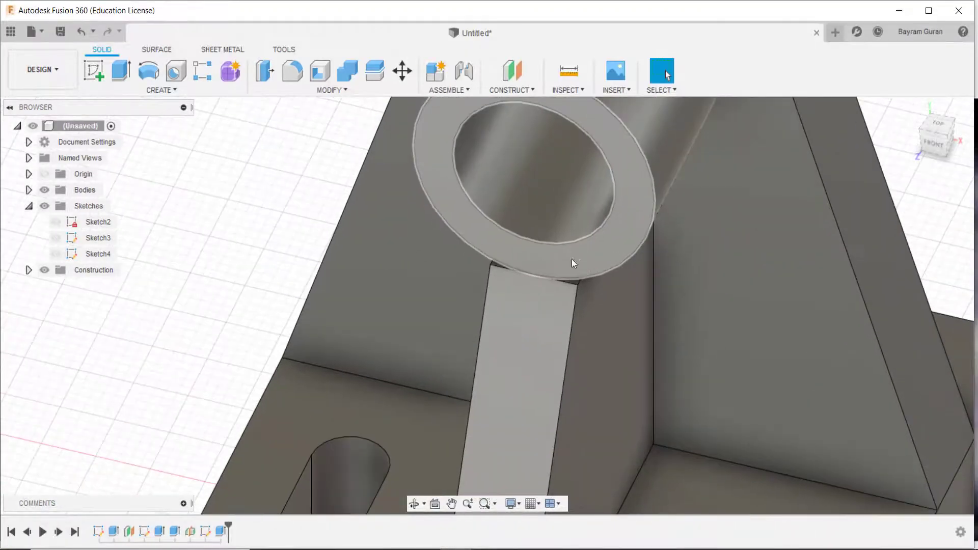
pyautogui.keyDown('shift'); pyautogui.moveTo(574, 285); pyautogui.dragTo(544, 277, button='middle'); pyautogui.keyUp('shift')
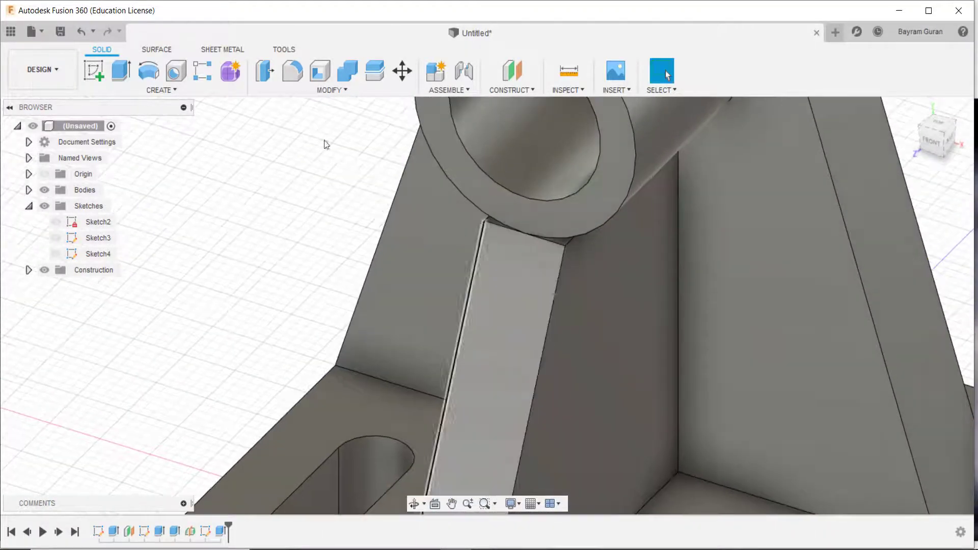
# Press Pull the rib's top face 1 mm into the boss and orbit to check it
pyautogui.click(262, 74)
pyautogui.scroll(3, 566, 239)
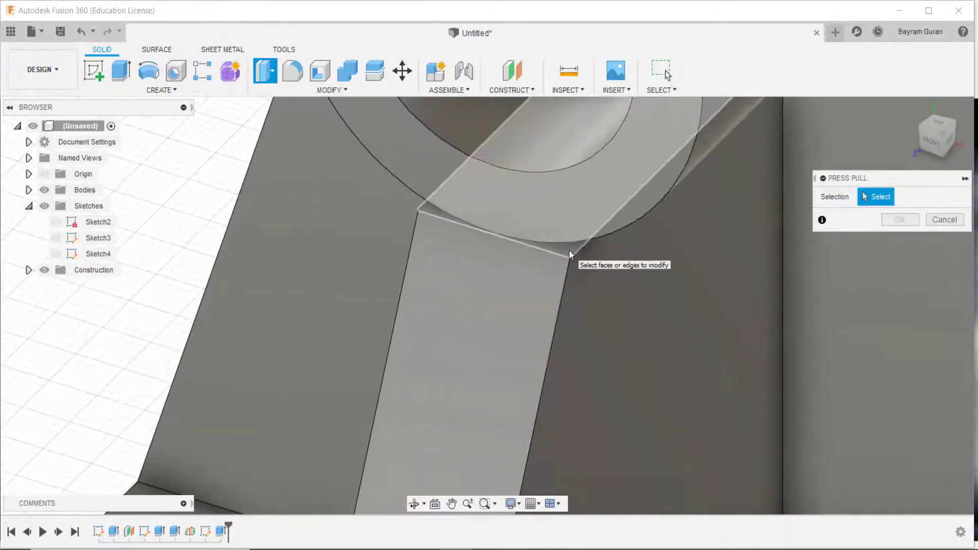
pyautogui.click(570, 250)
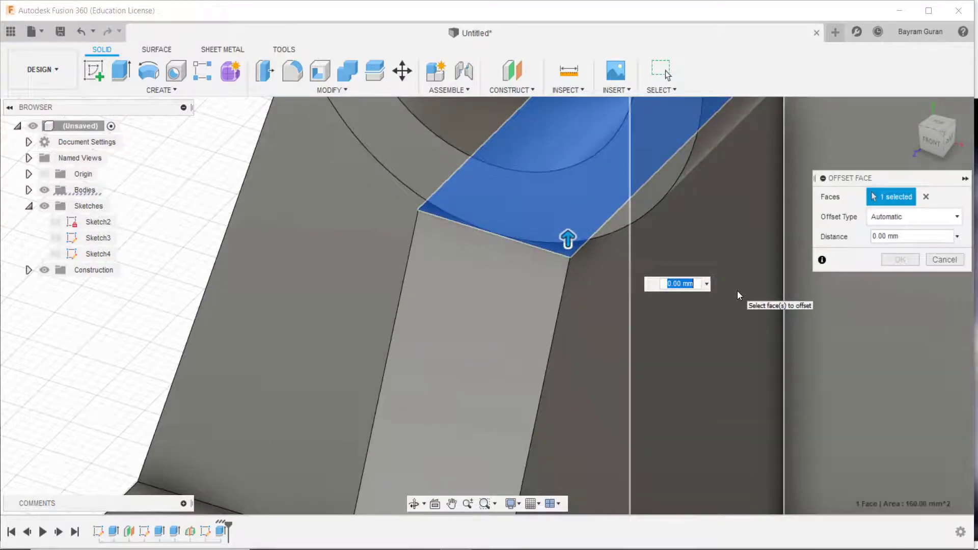
pyautogui.write('1')
pyautogui.press('Return')
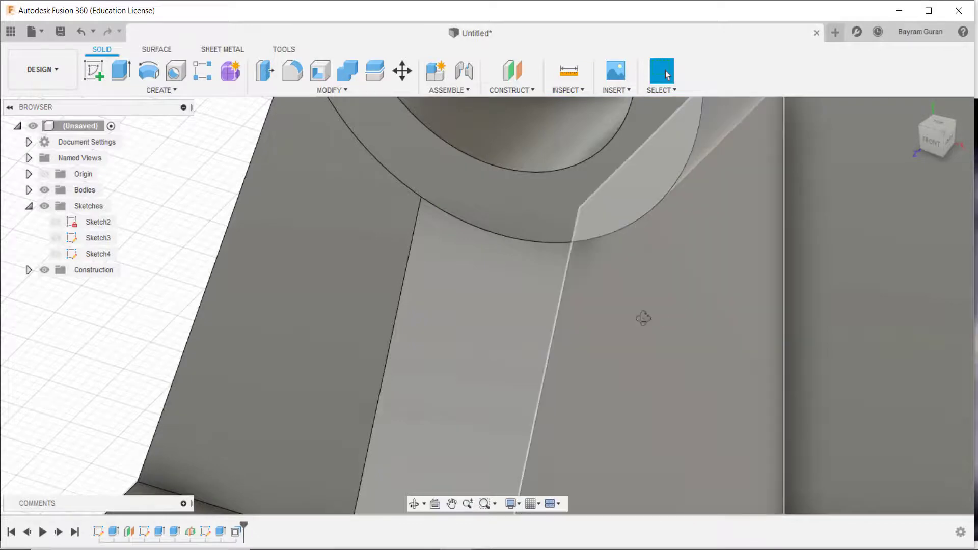
pyautogui.moveTo(643, 318)
pyautogui.keyDown('shift'); pyautogui.mouseDown(button='middle')
pyautogui.moveTo(617, 282)
pyautogui.moveTo(574, 275)
pyautogui.moveTo(578, 295)
pyautogui.moveTo(681, 305)
pyautogui.moveTo(652, 334)
pyautogui.moveTo(651, 323)
pyautogui.moveTo(748, 323)
pyautogui.moveTo(694, 286)
pyautogui.moveTo(707, 266)
pyautogui.moveTo(738, 306)
pyautogui.mouseUp(button='middle'); pyautogui.keyUp('shift')
pyautogui.scroll(2, 510, 173)
# Press Pull the base plate's side face outward 2 mm
pyautogui.scroll(2, 473, 182)
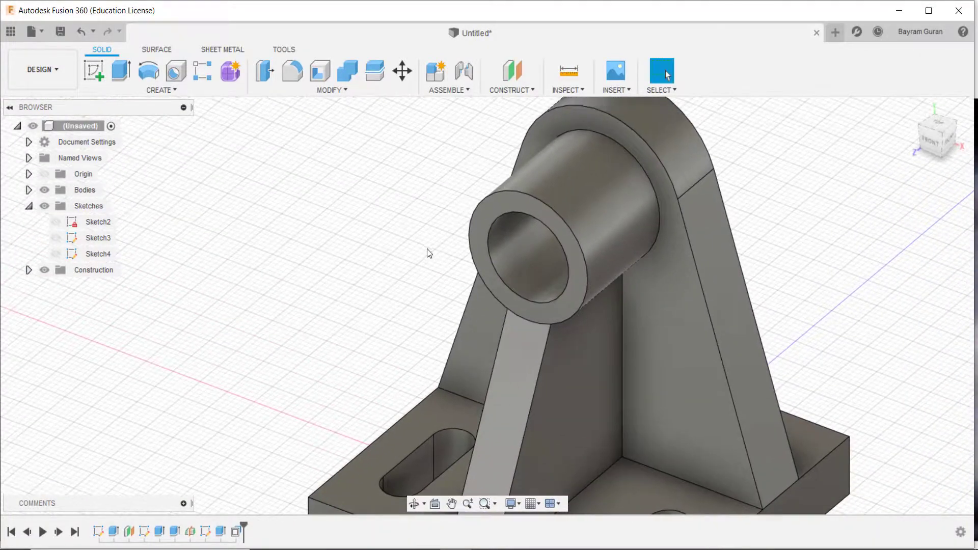
pyautogui.click(265, 71)
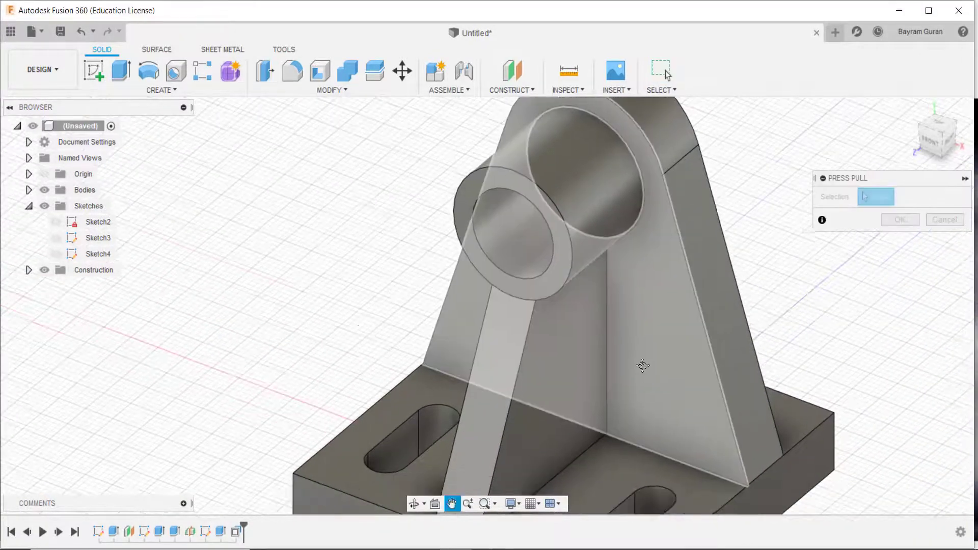
pyautogui.moveTo(643, 365); pyautogui.dragTo(591, 214, button='middle')
pyautogui.click(650, 408)
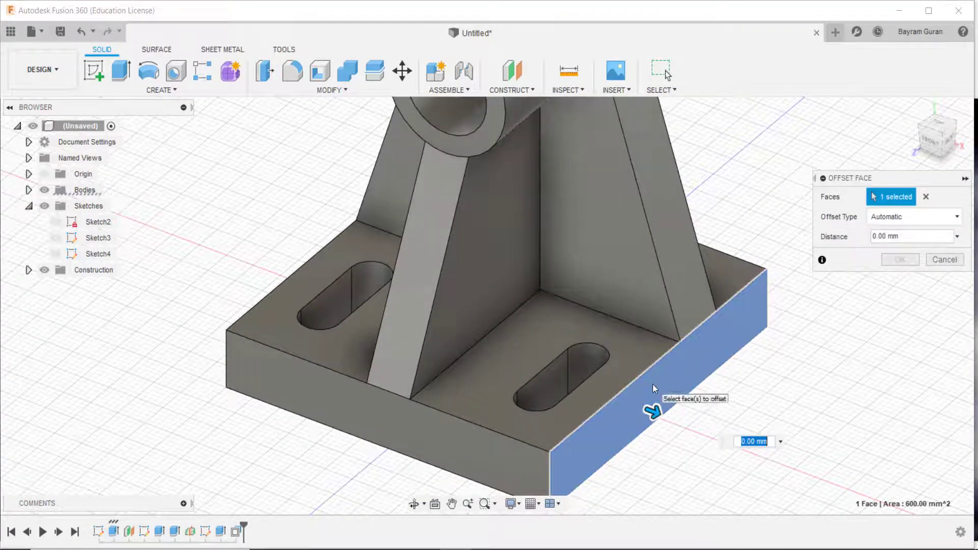
pyautogui.write('2')
pyautogui.press('Return')
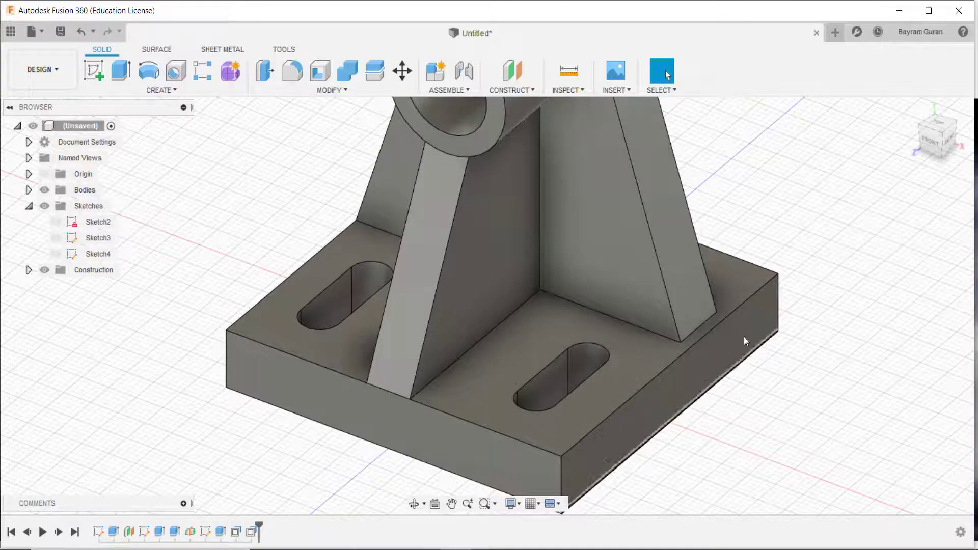
# Orbit around the bracket to inspect it, then switch to the Photos reference drawing
pyautogui.moveTo(717, 352); pyautogui.dragTo(729, 465, button='middle')
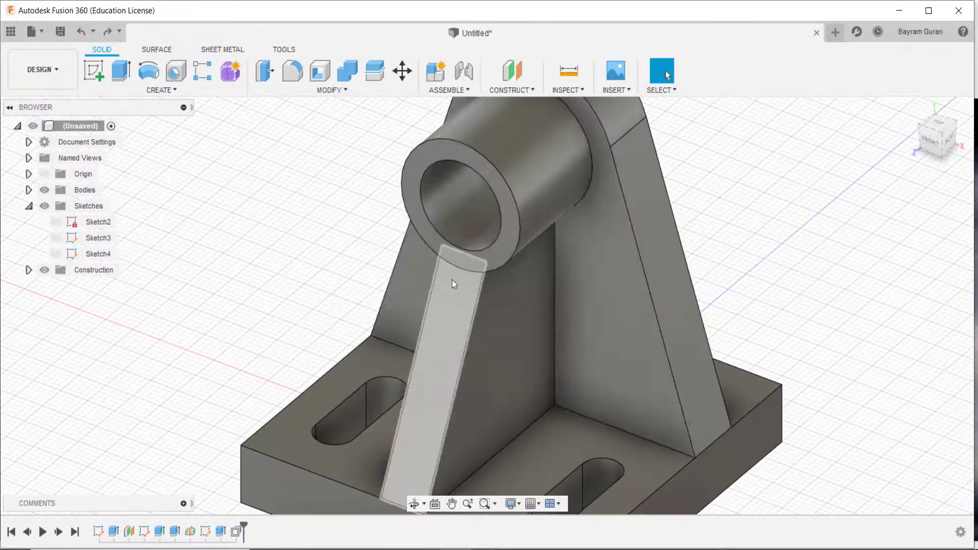
pyautogui.moveTo(454, 277)
pyautogui.keyDown('shift'); pyautogui.mouseDown(button='middle')
pyautogui.moveTo(671, 354)
pyautogui.moveTo(611, 360)
pyautogui.moveTo(504, 324)
pyautogui.moveTo(428, 417)
pyautogui.mouseUp(button='middle'); pyautogui.keyUp('shift')
pyautogui.moveTo(525, 270)
pyautogui.keyDown('shift'); pyautogui.mouseDown(button='middle')
pyautogui.moveTo(563, 393)
pyautogui.moveTo(539, 344)
pyautogui.moveTo(520, 354)
pyautogui.moveTo(576, 385)
pyautogui.moveTo(560, 351)
pyautogui.mouseUp(button='middle'); pyautogui.keyUp('shift')
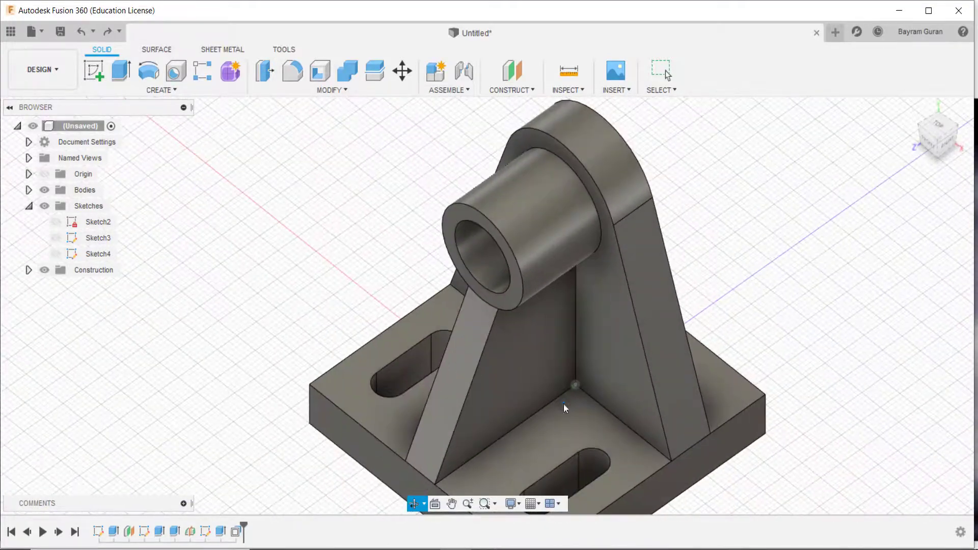
pyautogui.hotkey('alt', 'Tab')
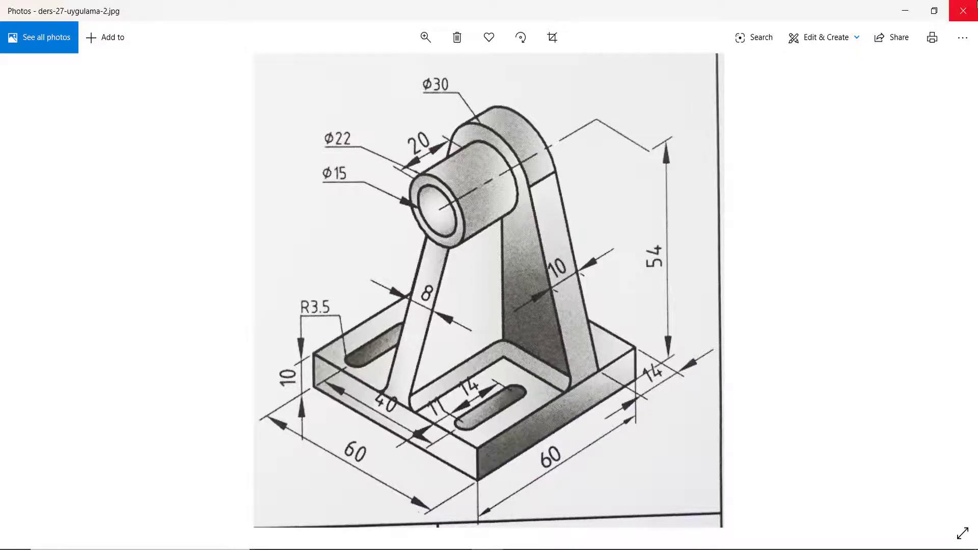
# Return to the model and try a fillet on two rib edges, then cancel it
pyautogui.click(905, 10)
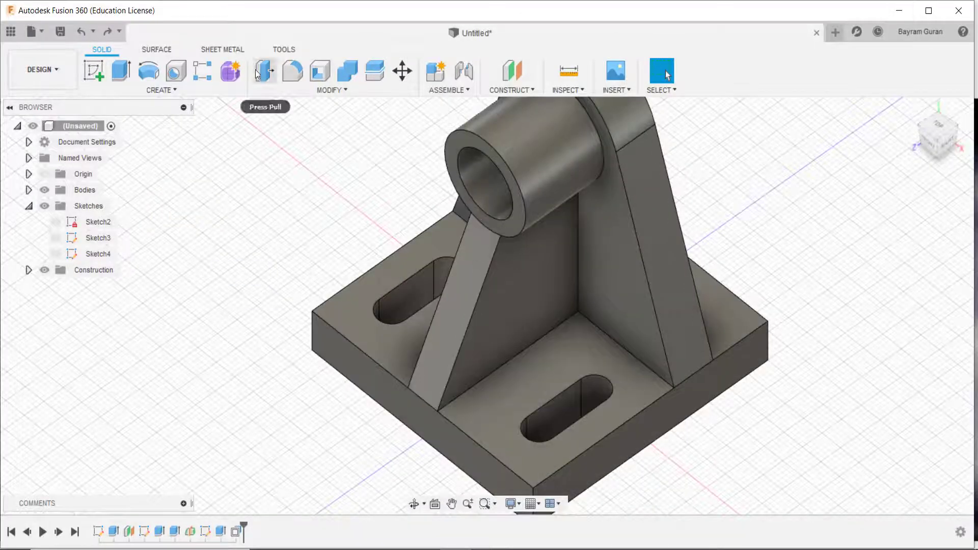
pyautogui.click(293, 71)
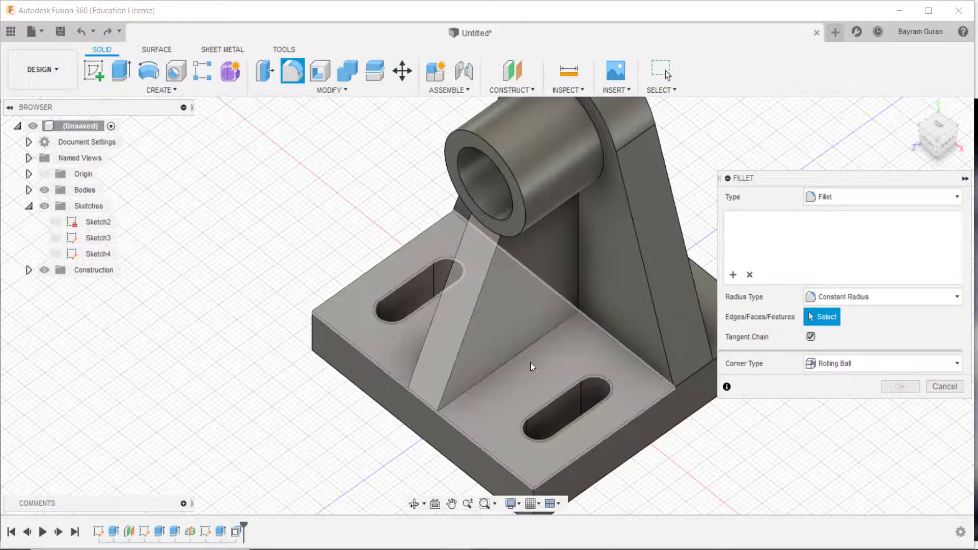
pyautogui.click(523, 350)
pyautogui.click(604, 332)
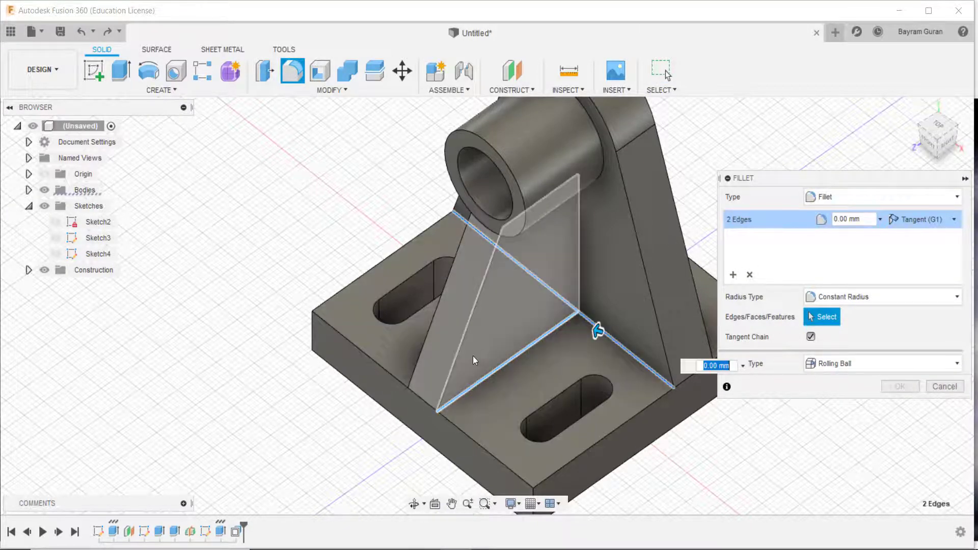
pyautogui.moveTo(494, 353)
pyautogui.keyDown('shift'); pyautogui.mouseDown(button='middle')
pyautogui.moveTo(584, 317)
pyautogui.moveTo(499, 335)
pyautogui.mouseUp(button='middle'); pyautogui.keyUp('shift')
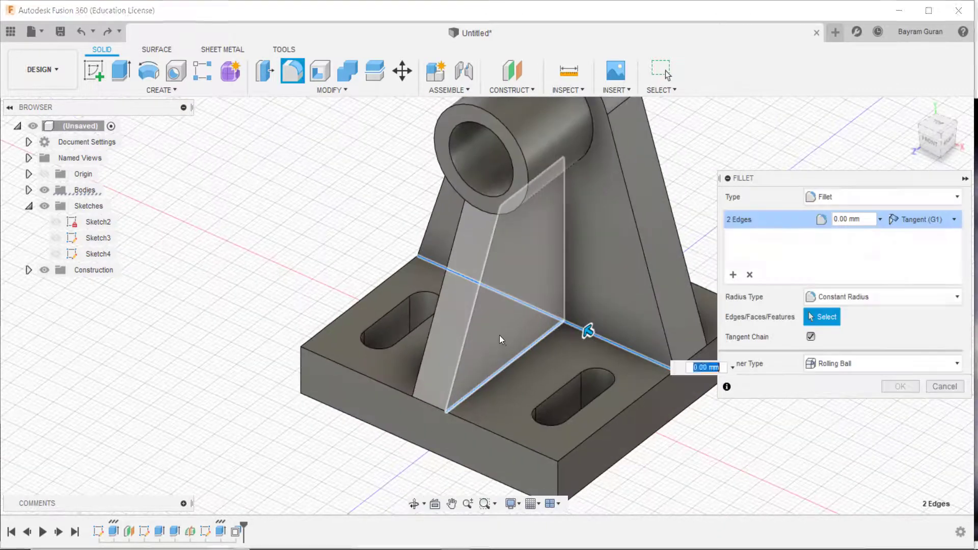
pyautogui.press('Escape')
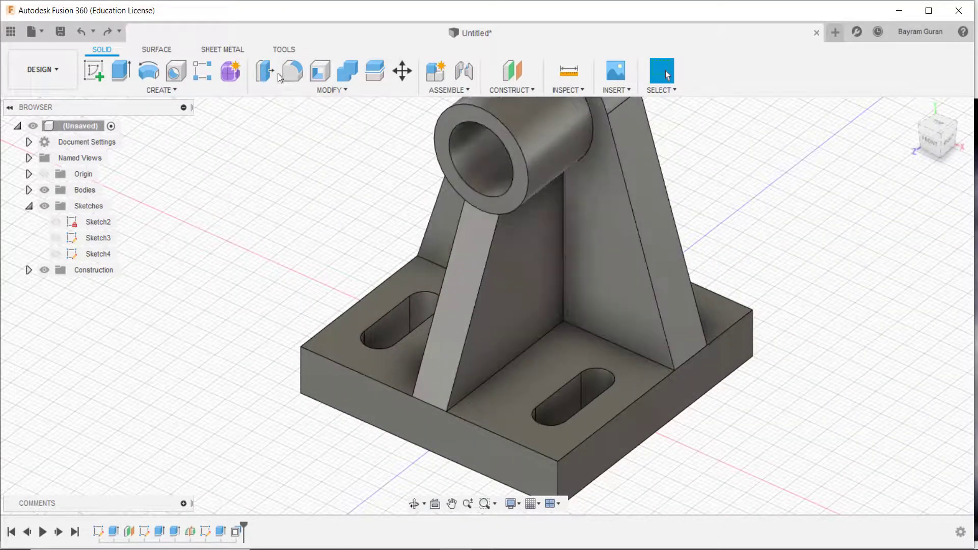
# Combine the rib (target) with the main bracket body using Join
pyautogui.click(352, 76)
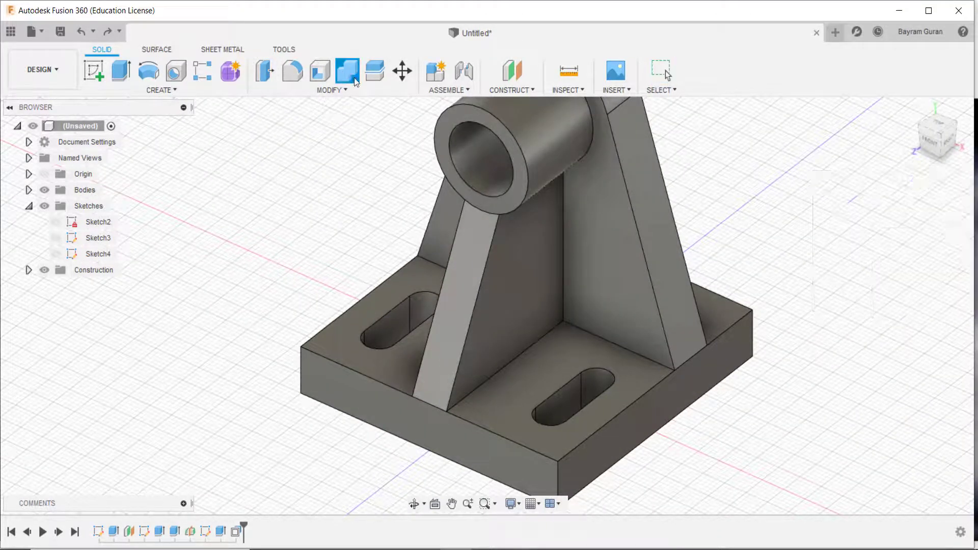
pyautogui.click(478, 298)
pyautogui.click(581, 269)
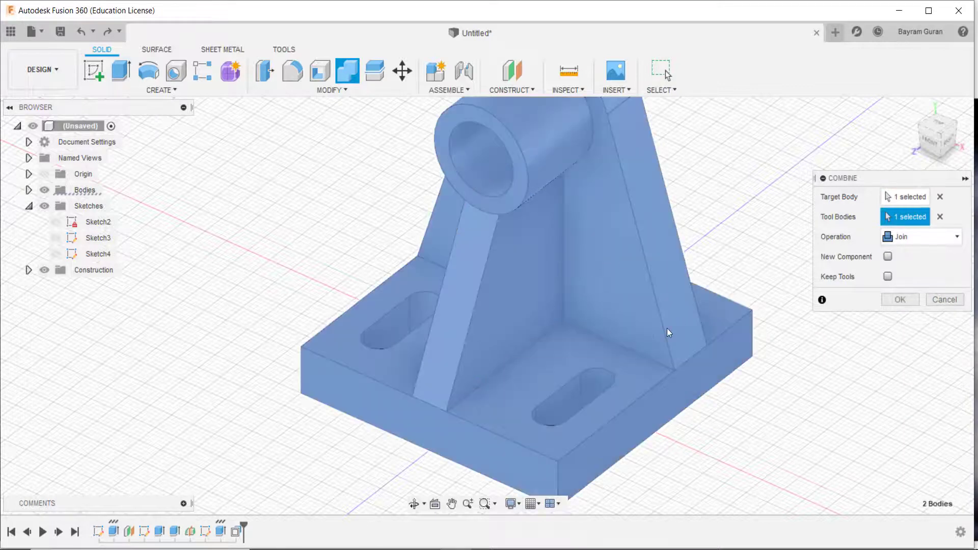
pyautogui.press('Return')
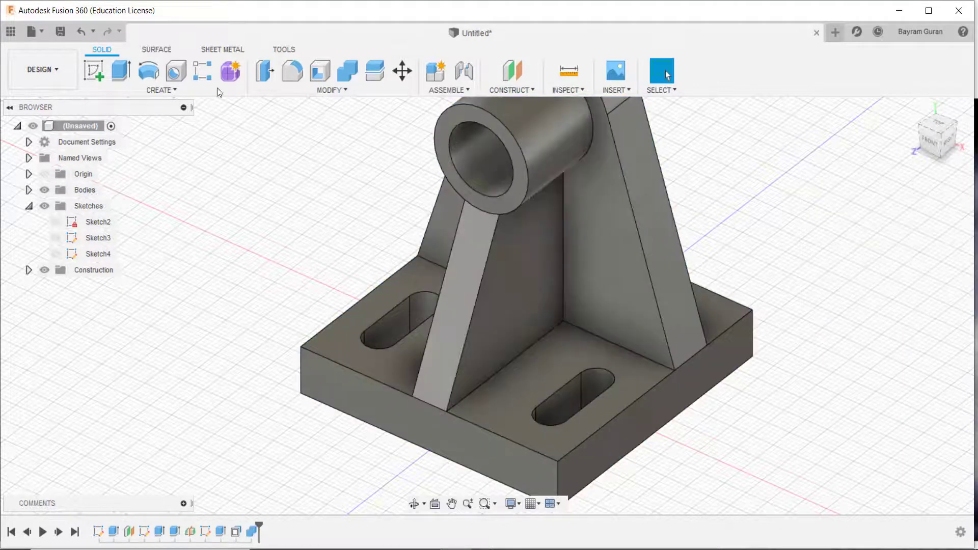
# Fillet the four rib and web edges along the base plate, then orbit to inspect them
pyautogui.click(292, 71)
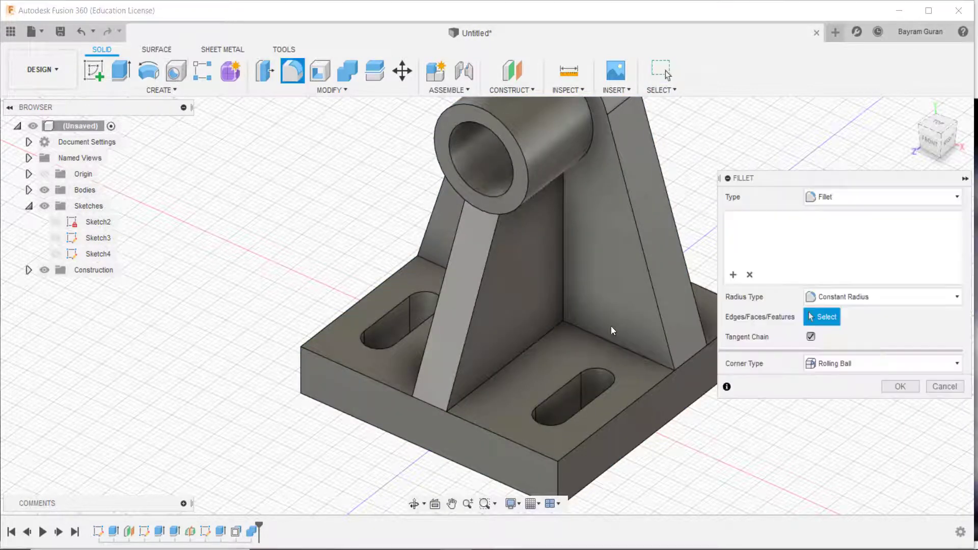
pyautogui.click(600, 339)
pyautogui.click(544, 342)
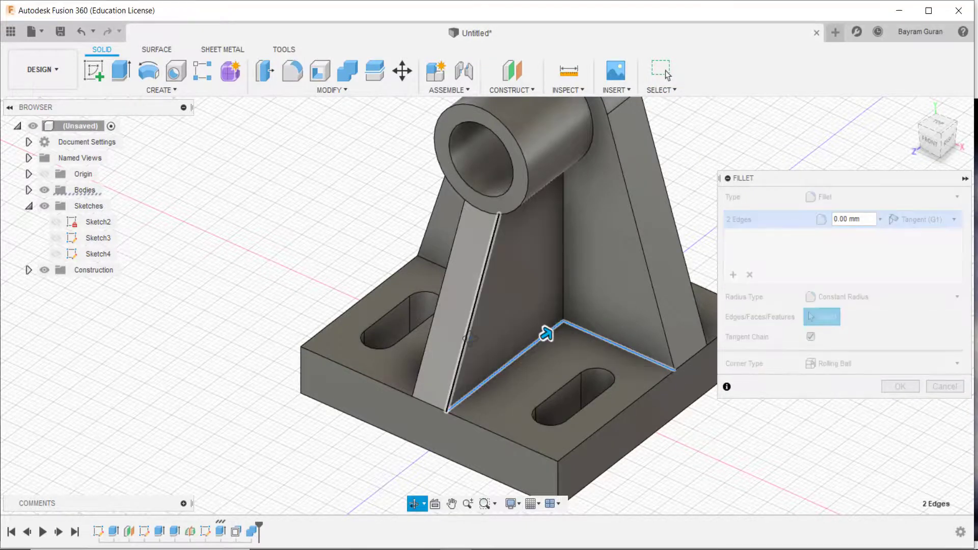
pyautogui.keyDown('shift'); pyautogui.moveTo(542, 340); pyautogui.dragTo(565, 326, button='middle'); pyautogui.keyUp('shift')
pyautogui.click(570, 312)
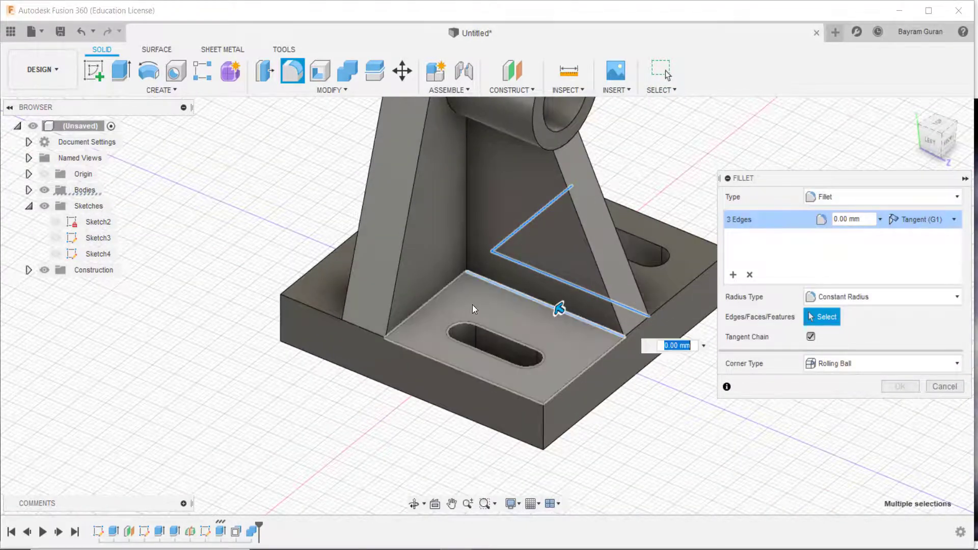
pyautogui.click(435, 291)
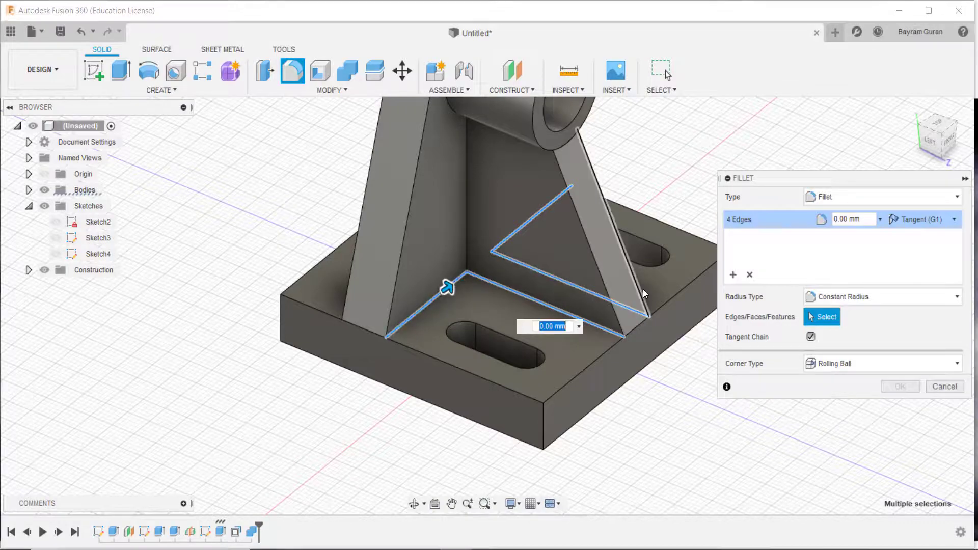
pyautogui.press('Return')
pyautogui.keyDown('shift'); pyautogui.moveTo(643, 289); pyautogui.dragTo(517, 407, button='middle'); pyautogui.keyUp('shift')
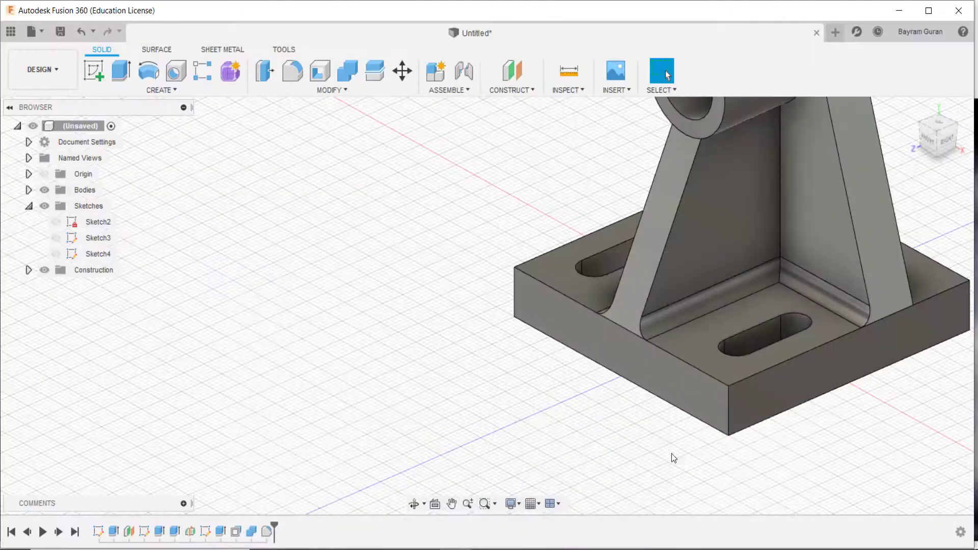
pyautogui.scroll(3, 672, 454)
pyautogui.scroll(-3, 689, 267)
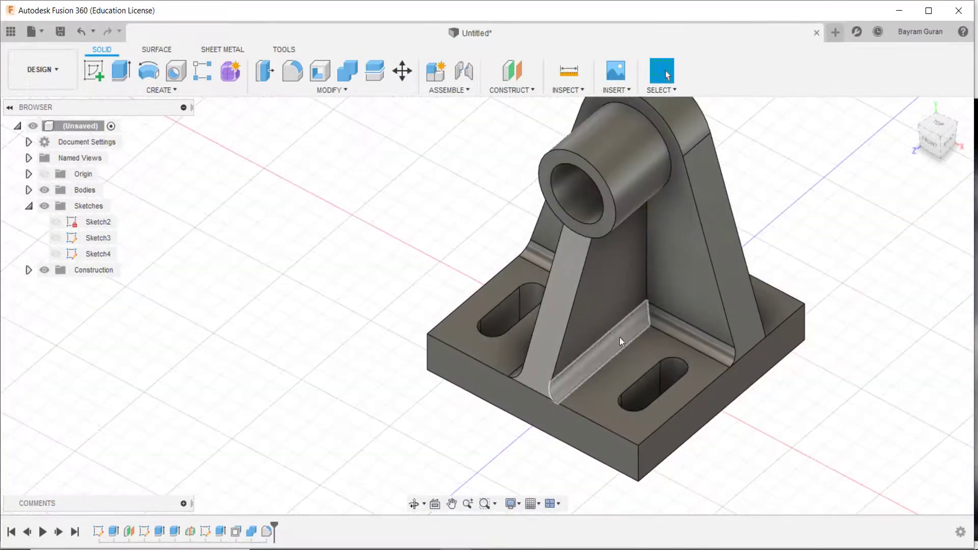
pyautogui.scroll(1, 619, 337)
pyautogui.scroll(-1, 565, 390)
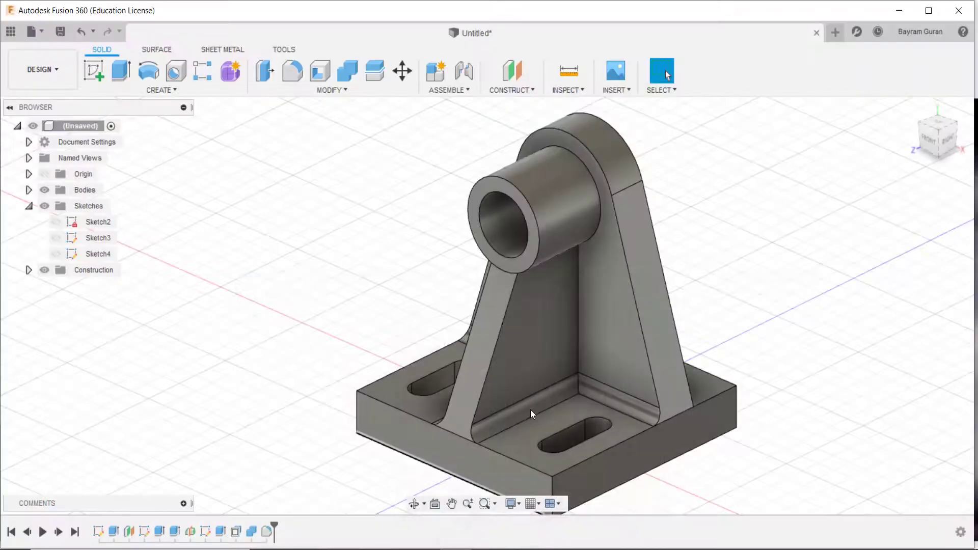
pyautogui.scroll(1, 491, 349)
pyautogui.scroll(-2, 490, 350)
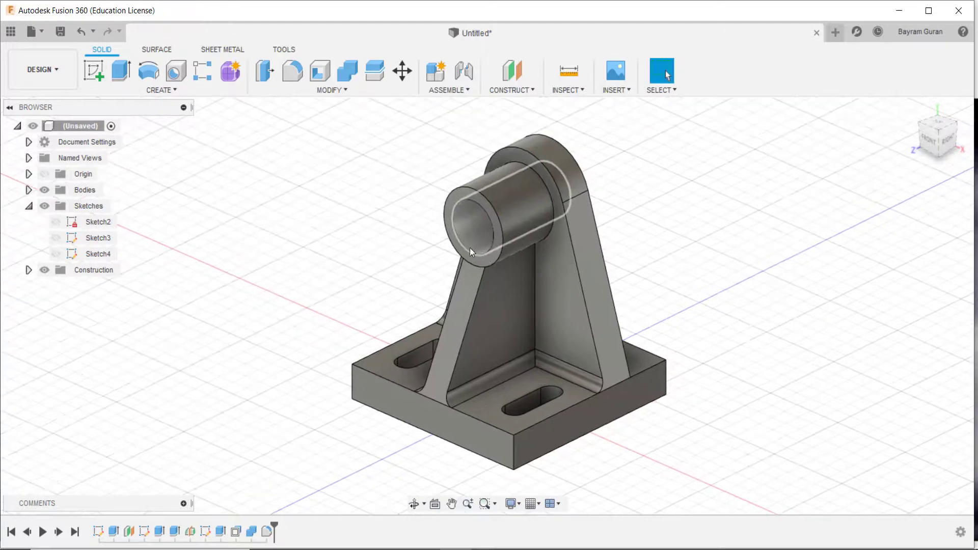
pyautogui.keyDown('shift'); pyautogui.moveTo(491, 350); pyautogui.dragTo(466, 259, button='middle'); pyautogui.keyUp('shift')
pyautogui.press('Escape')
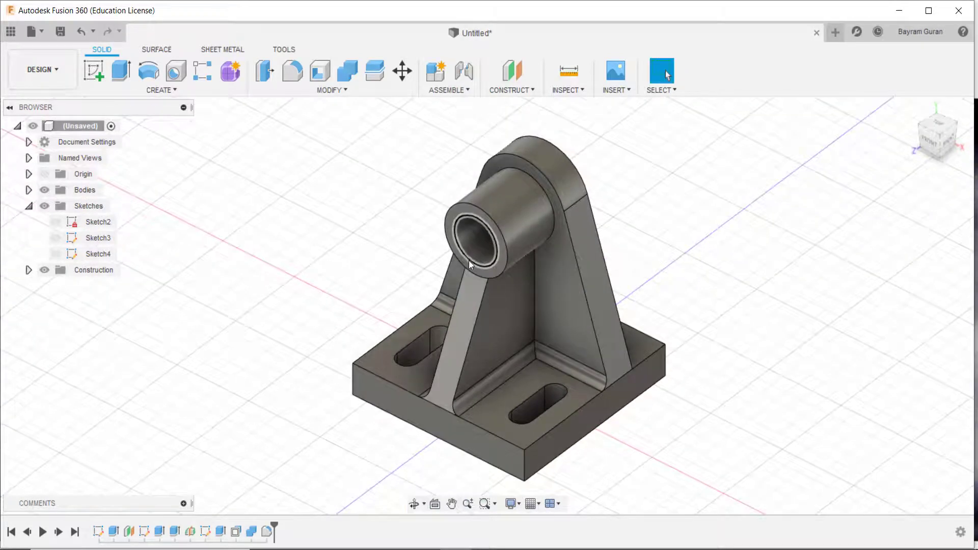